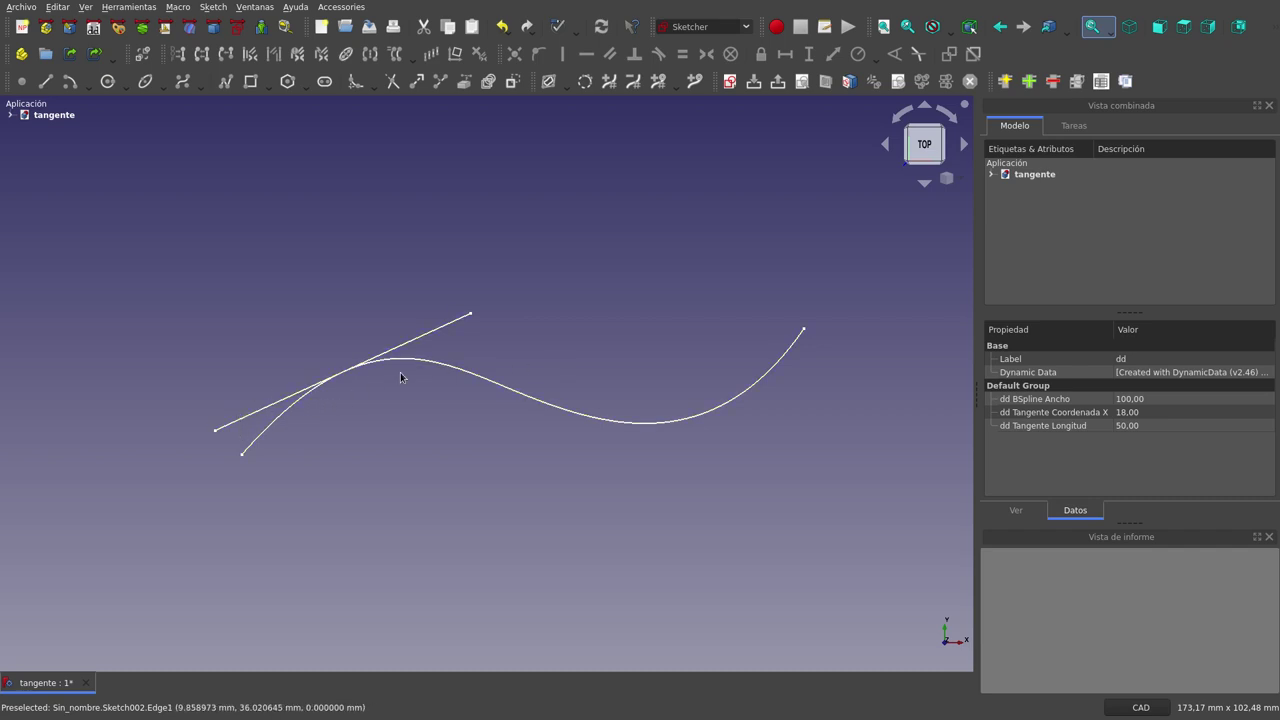
pyautogui.scroll(2, 334, 372)
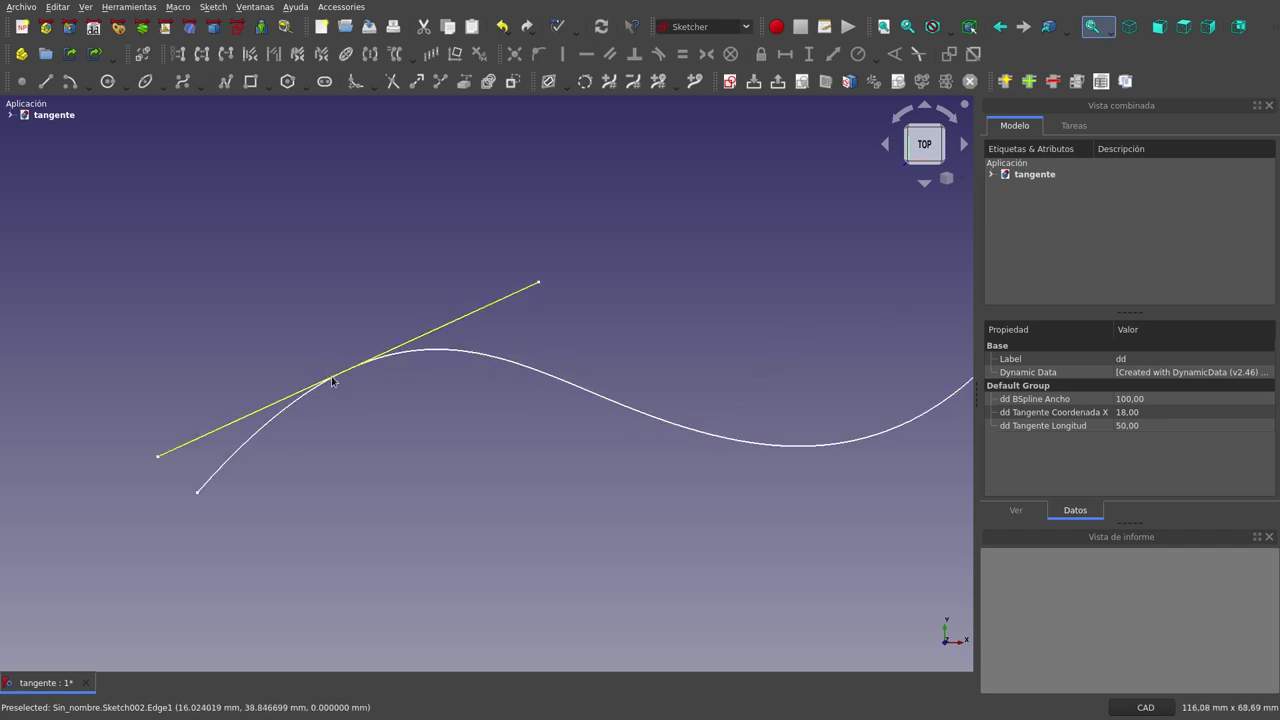
pyautogui.scroll(3, 333, 378)
pyautogui.scroll(2, 333, 380)
pyautogui.scroll(2, 343, 366)
pyautogui.scroll(2, 399, 374)
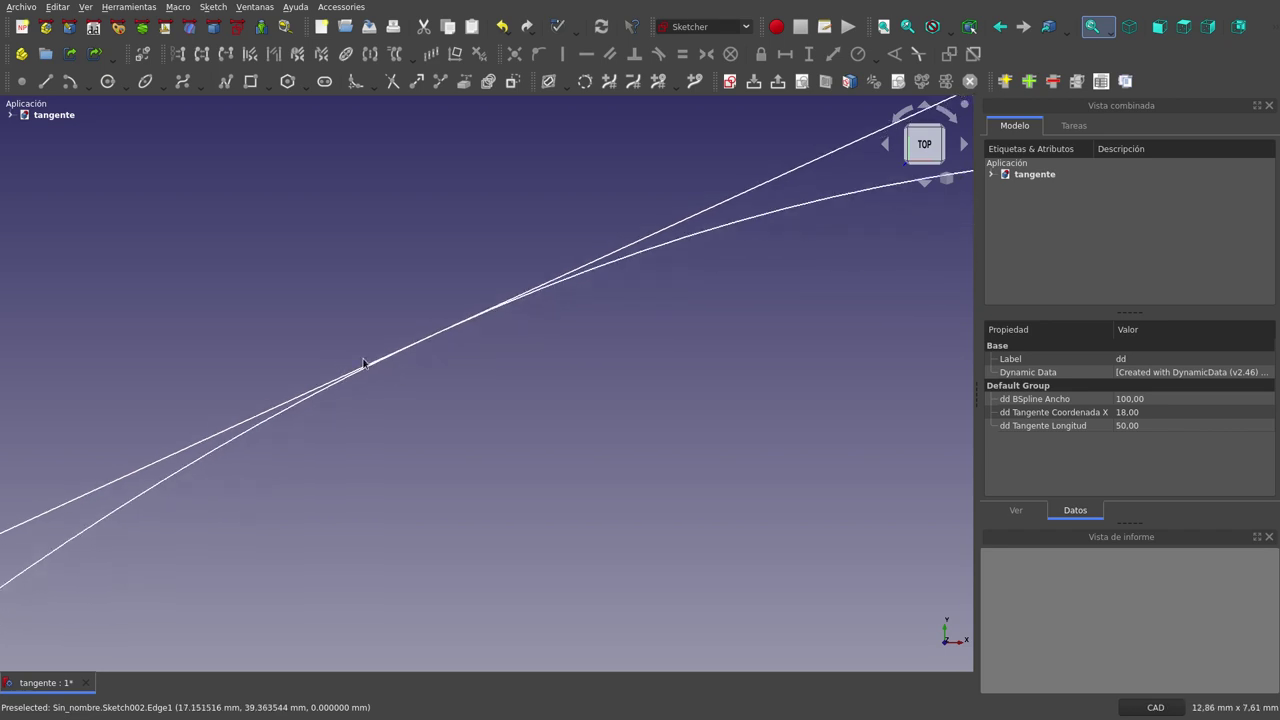
pyautogui.scroll(2, 366, 363)
pyautogui.scroll(1, 361, 357)
pyautogui.scroll(1, 388, 352)
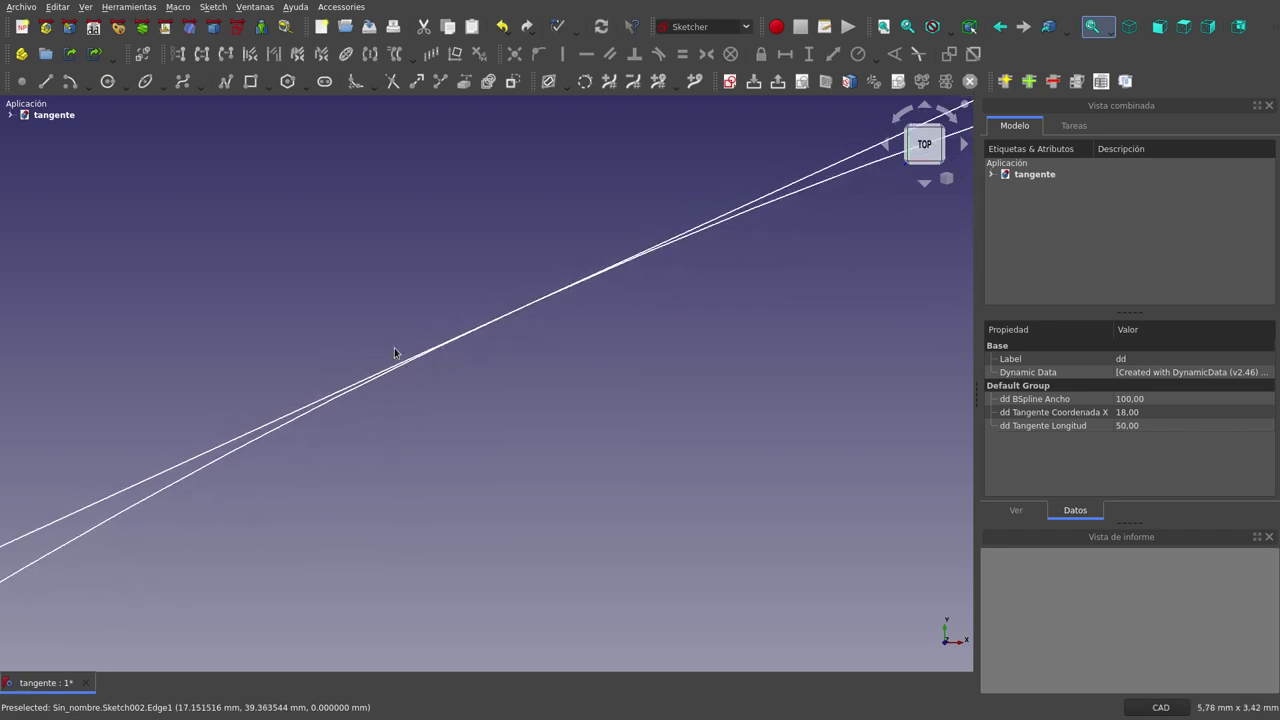
pyautogui.scroll(1, 394, 347)
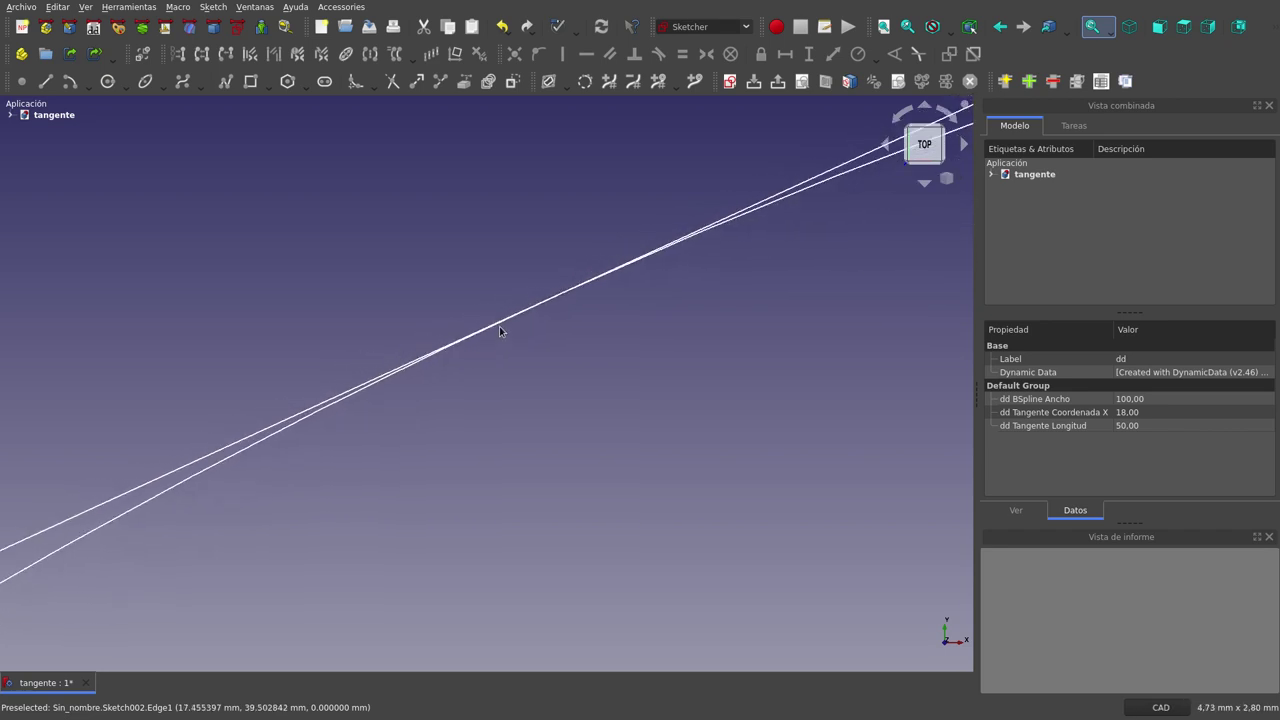
pyautogui.scroll(-1, 499, 329)
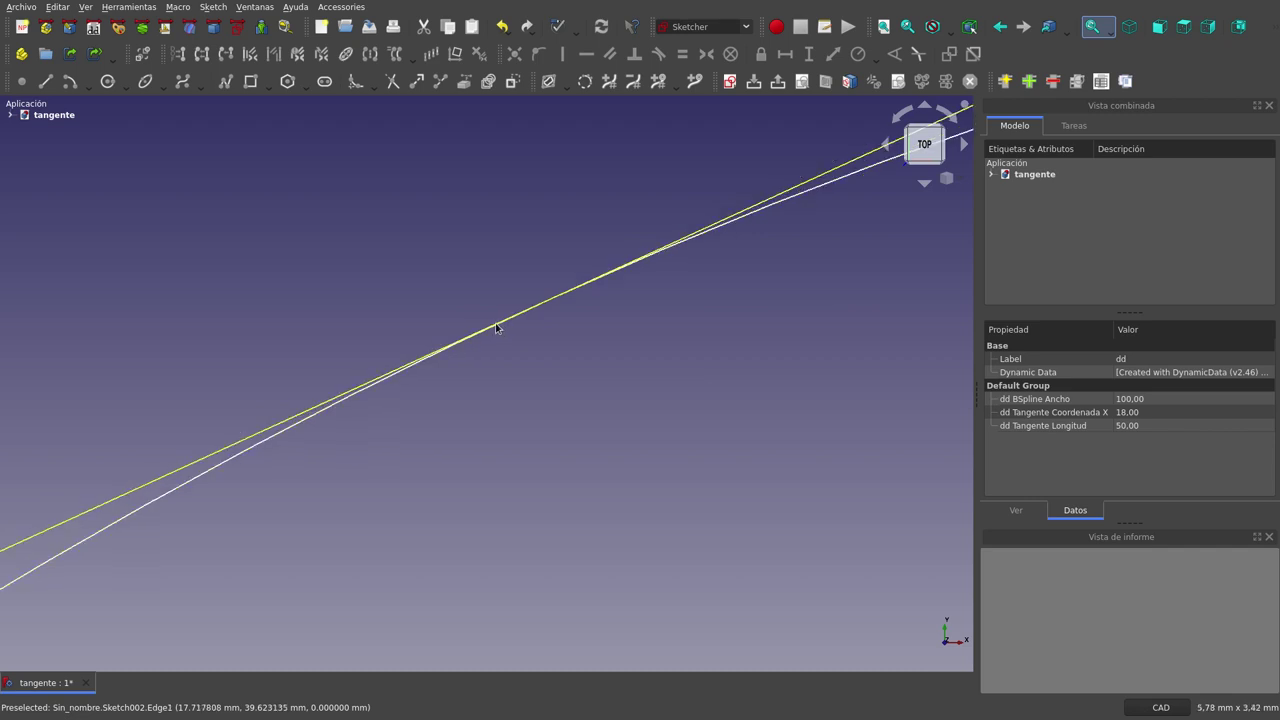
pyautogui.scroll(-4, 496, 328)
pyautogui.scroll(-4, 496, 328)
pyautogui.scroll(-4, 496, 328)
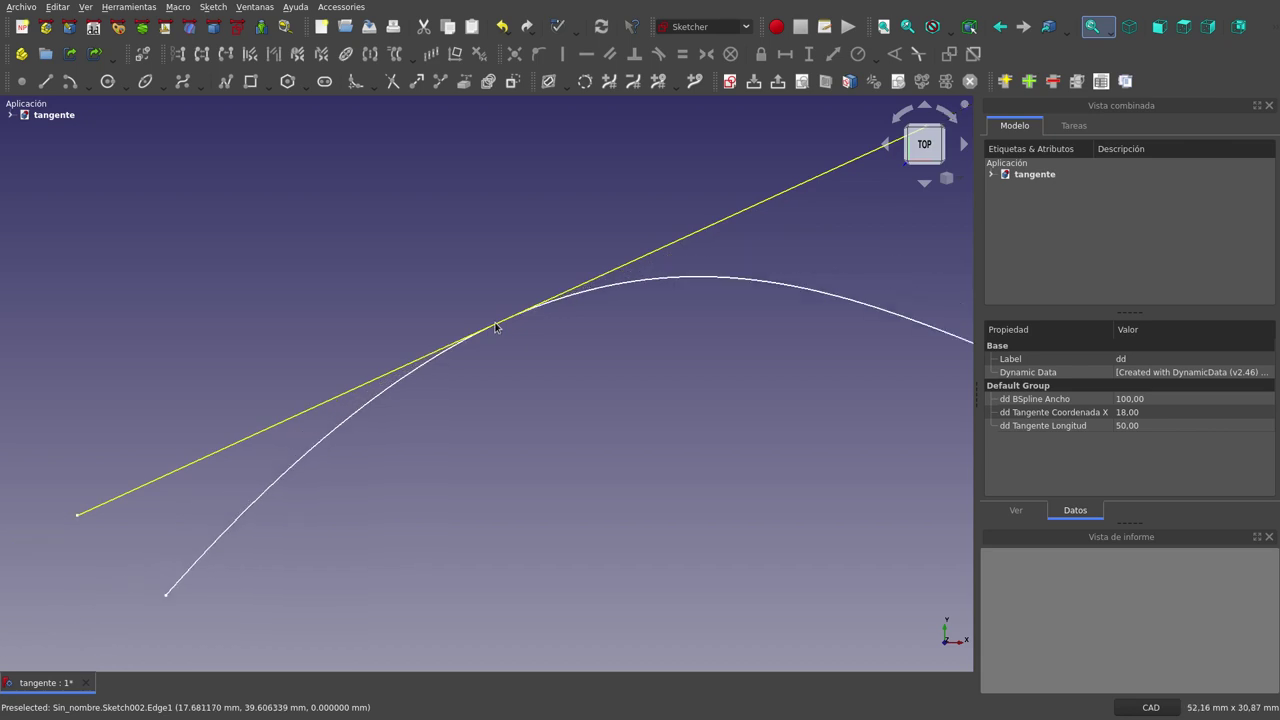
pyautogui.scroll(-4, 485, 326)
pyautogui.scroll(-2, 430, 320)
pyautogui.scroll(-1, 413, 316)
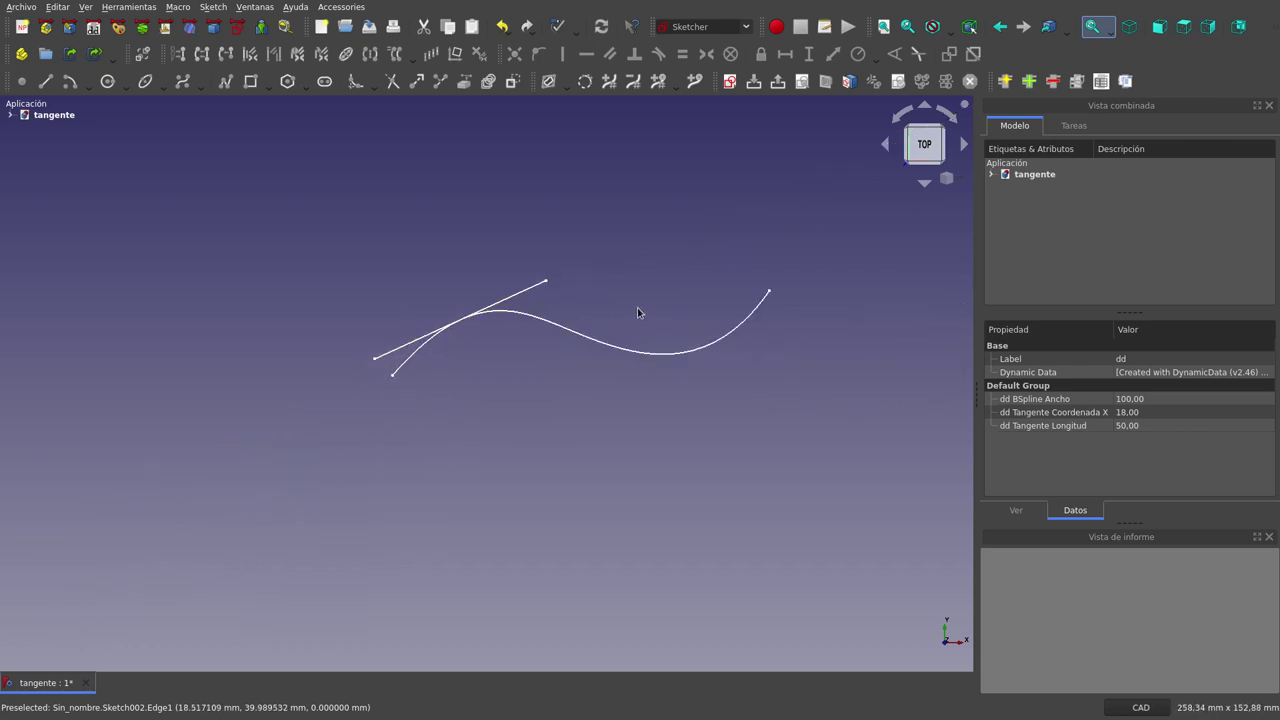
pyautogui.scroll(1, 623, 252)
pyautogui.scroll(1, 626, 252)
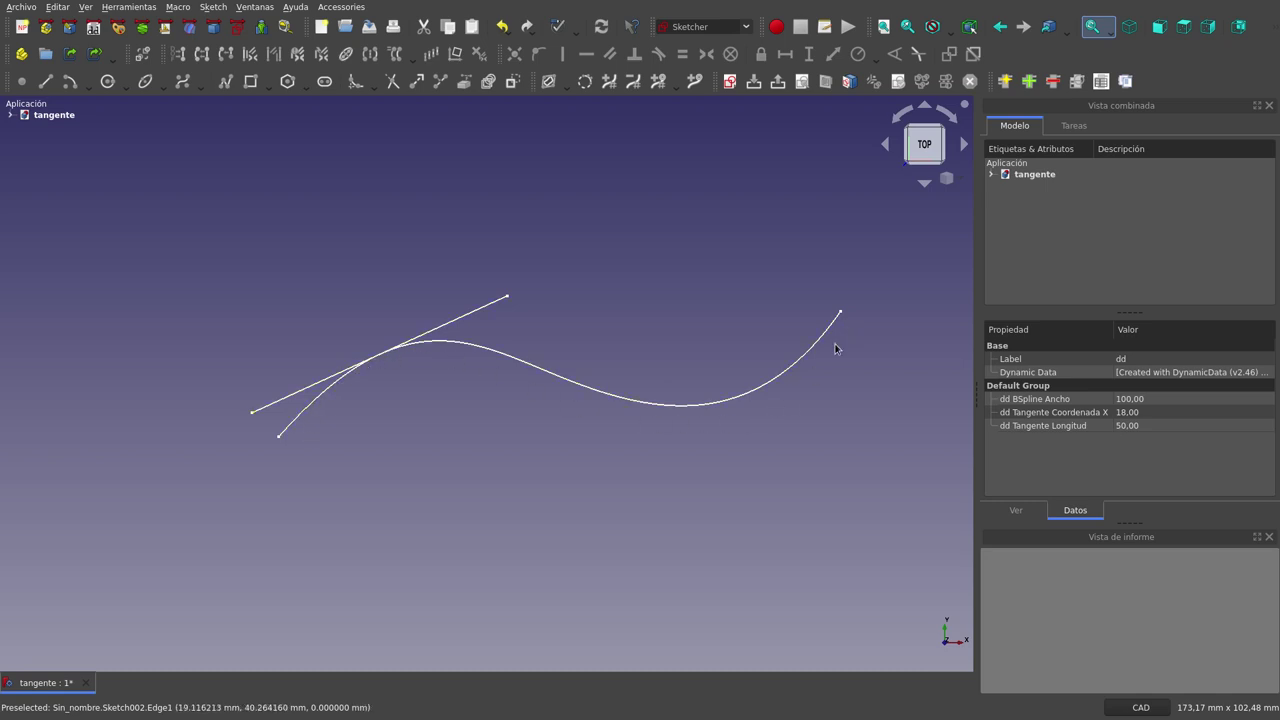
# Change dd Tangente Coordenada X to 25, then enter 50 as its new value
pyautogui.click(1145, 413)
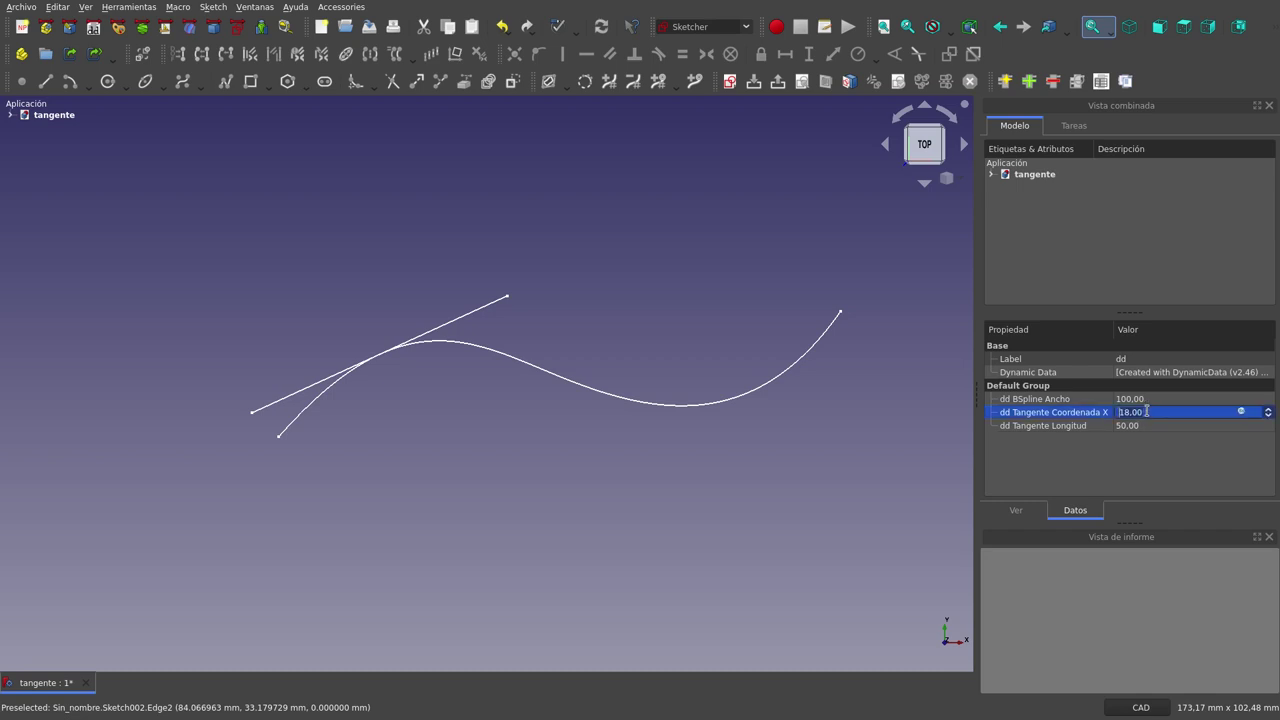
pyautogui.press('BackSpace')
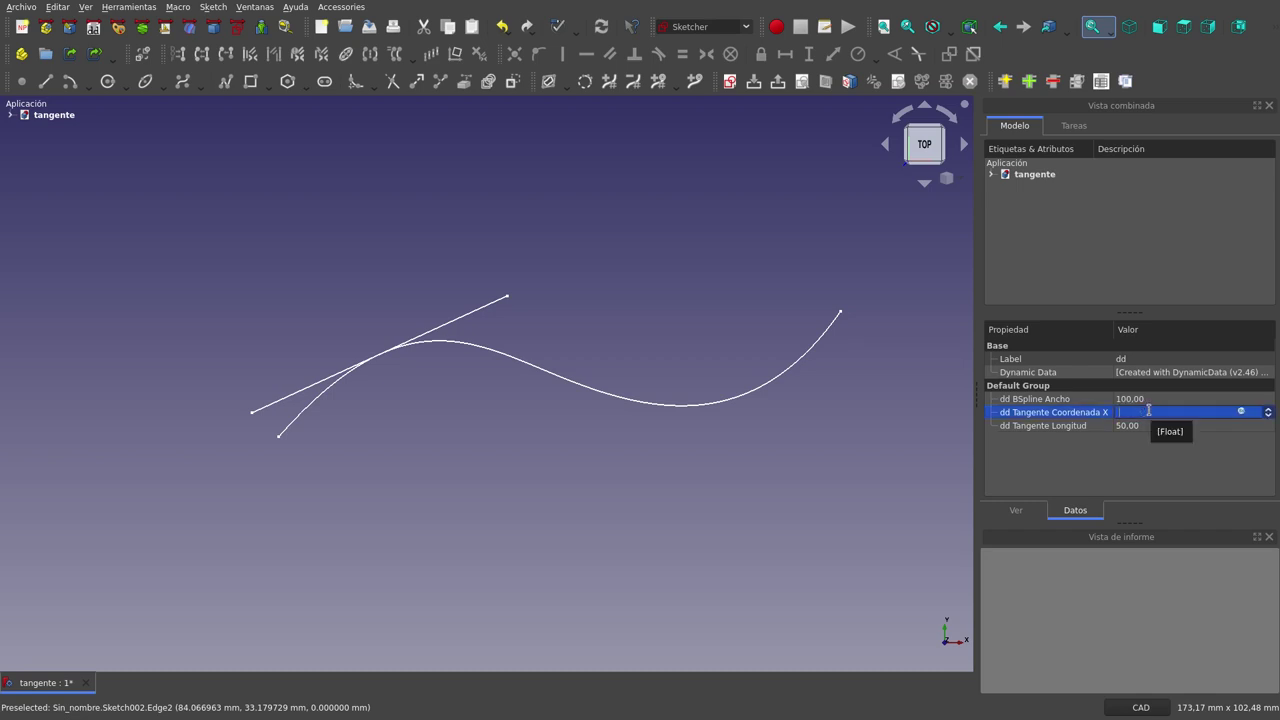
pyautogui.write('2')
pyautogui.write('5')
pyautogui.press('Return')
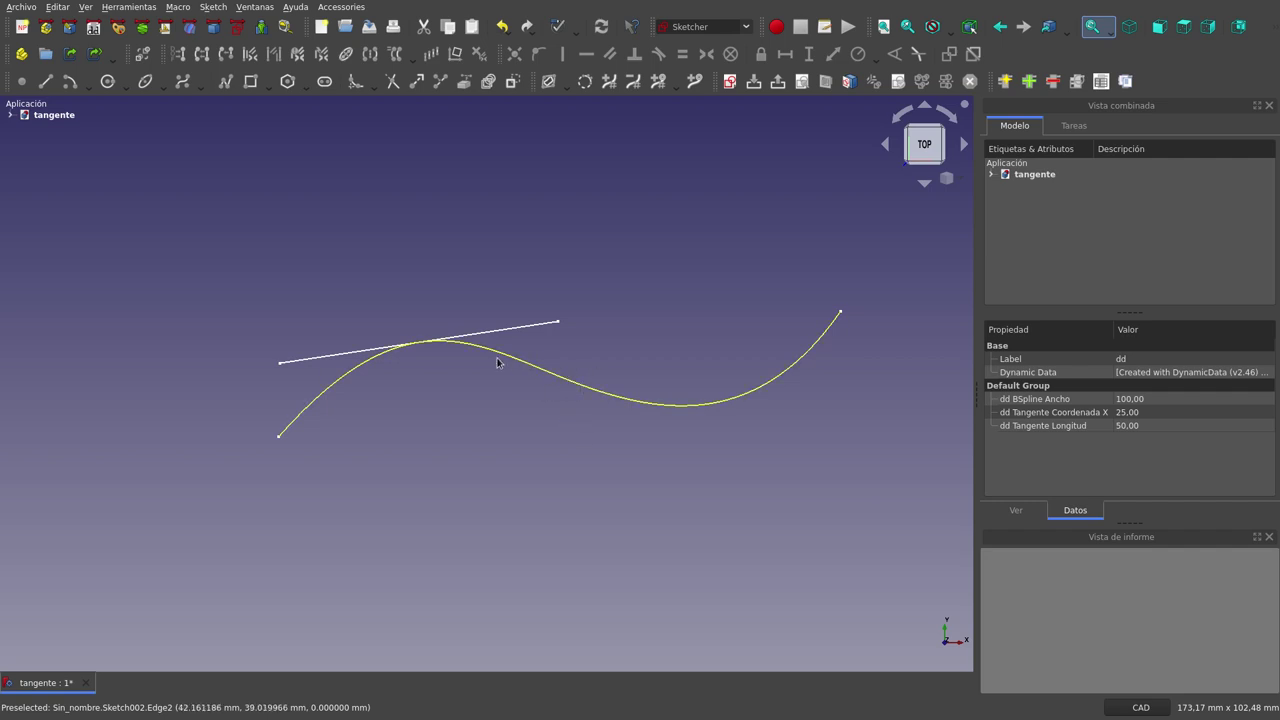
pyautogui.click(1147, 413)
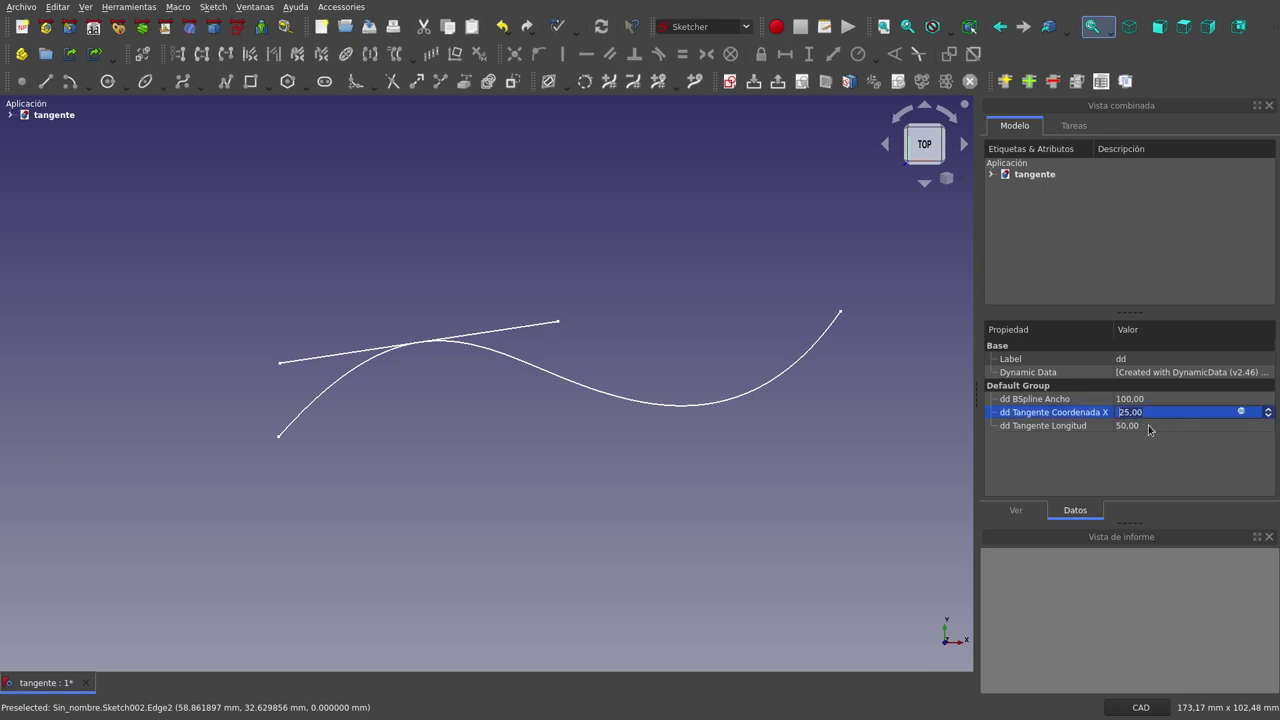
pyautogui.click(1148, 427)
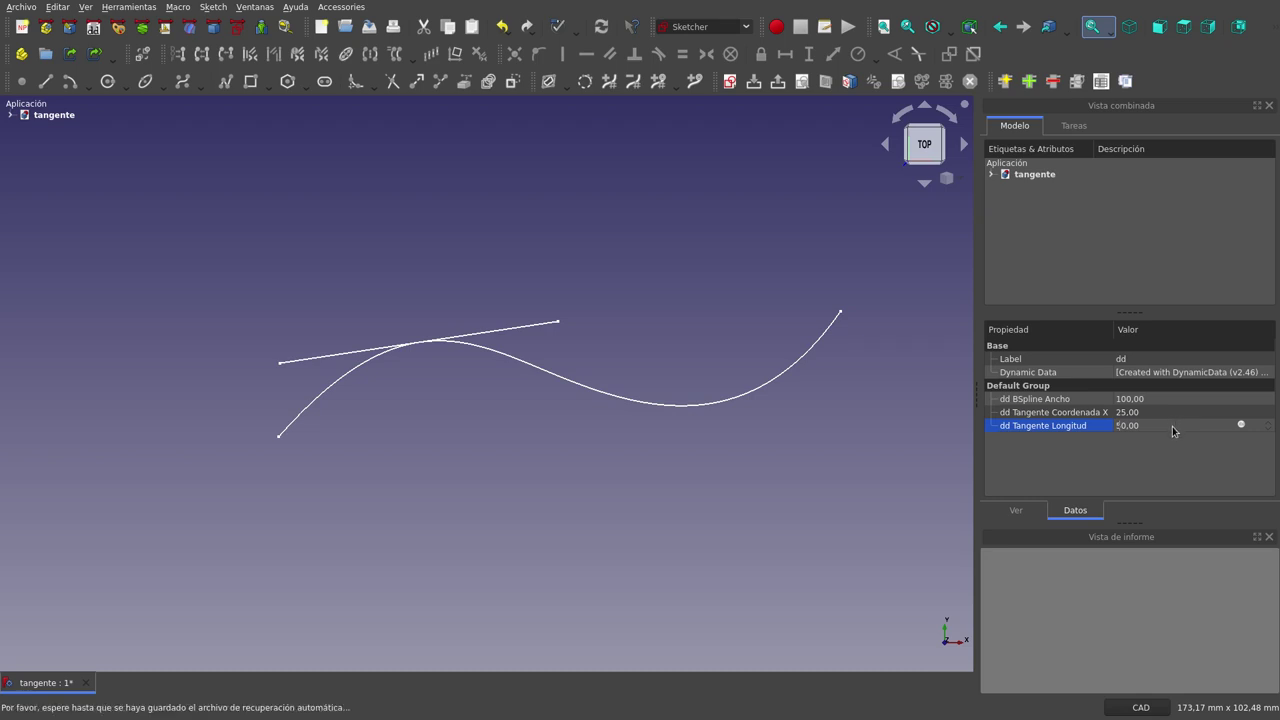
pyautogui.click(1164, 413)
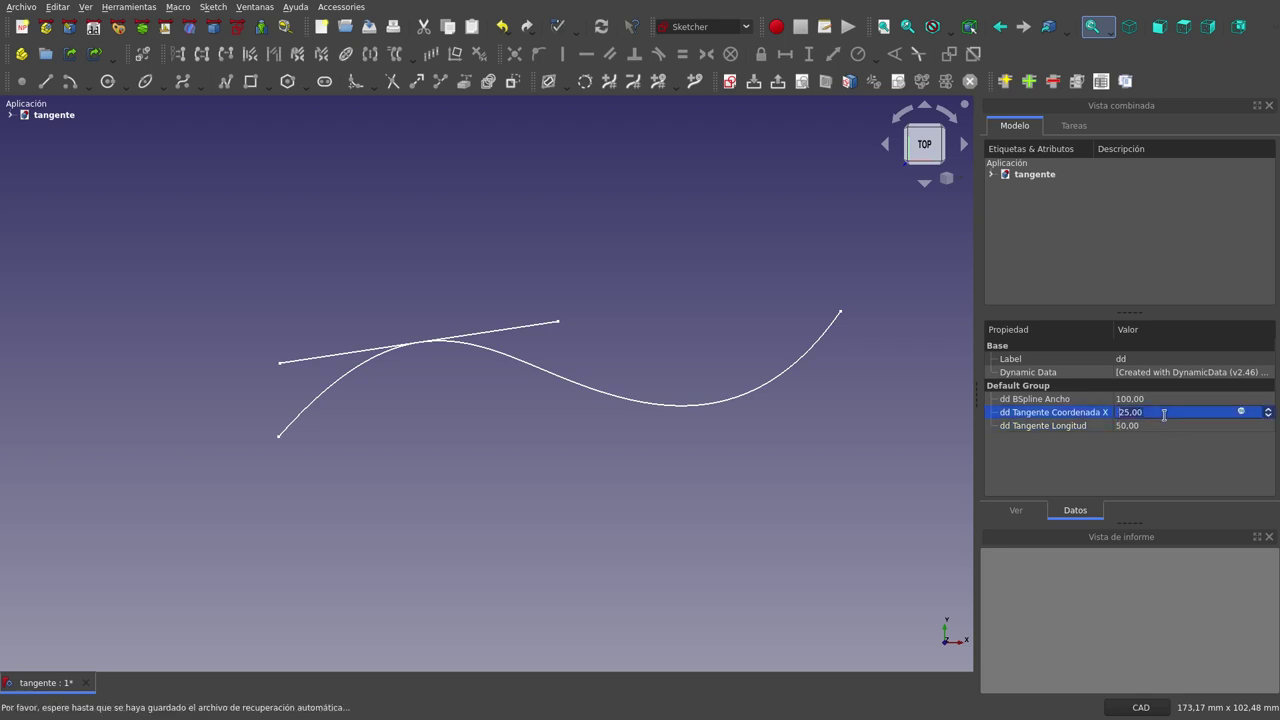
pyautogui.write('50')
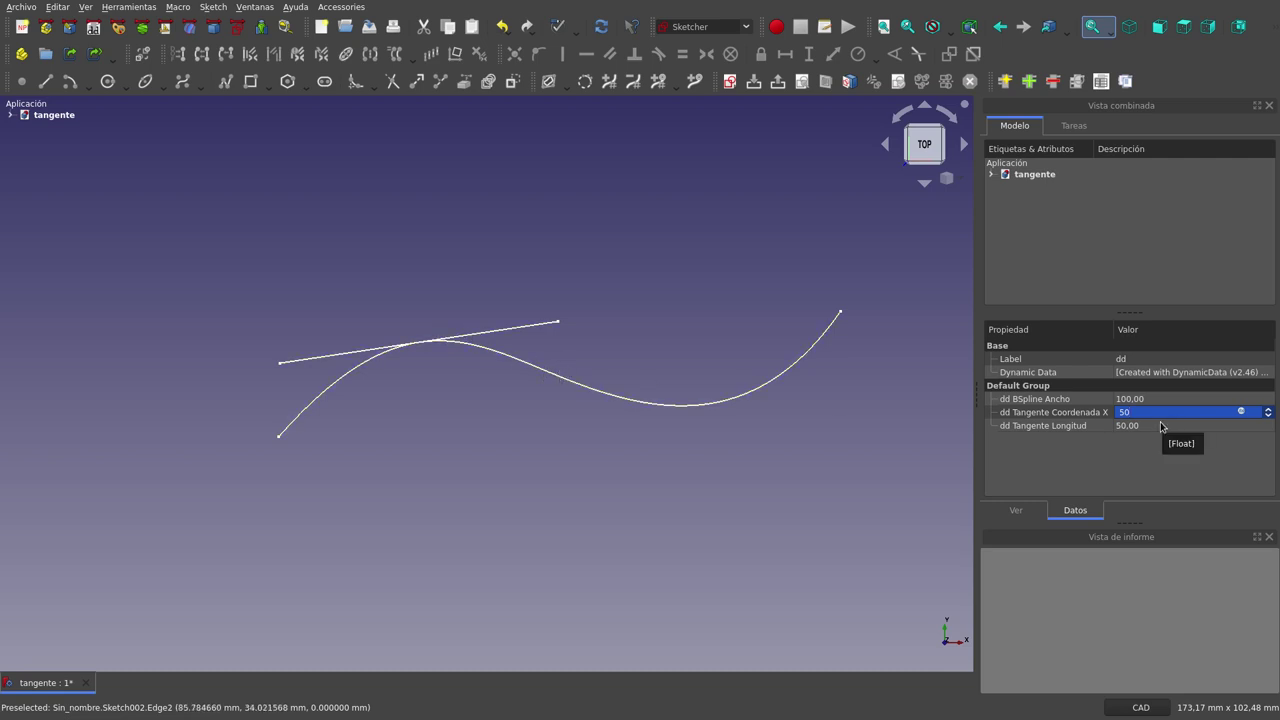
# Commit the tangent X coordinate of 50 so the line touches the curve's middle
pyautogui.click(797, 432)
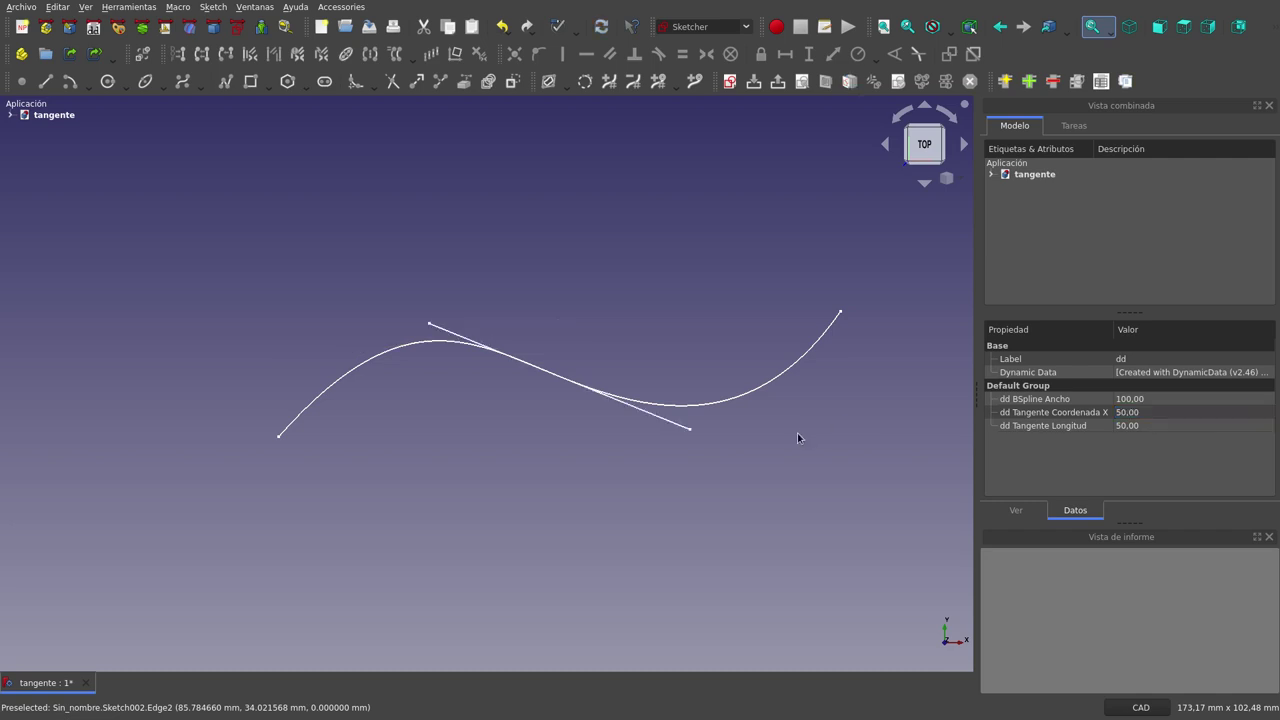
pyautogui.scroll(3, 545, 378)
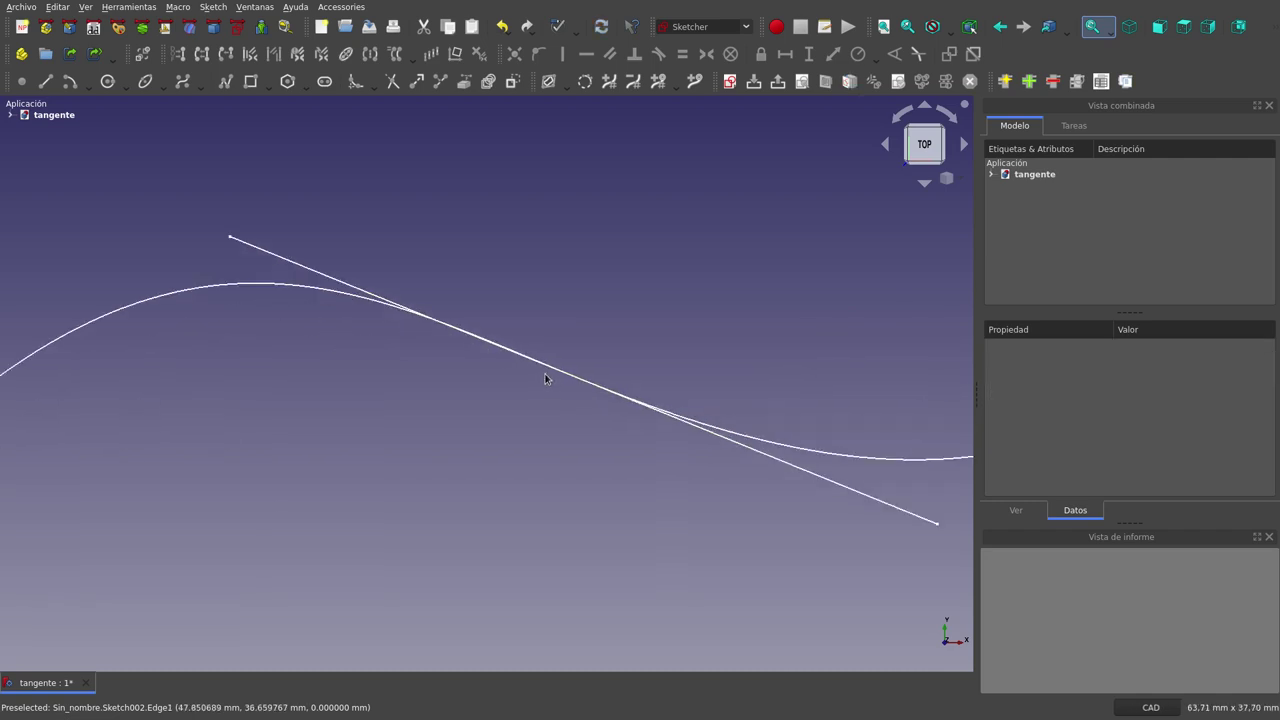
pyautogui.scroll(1, 545, 378)
pyautogui.scroll(-2, 545, 378)
pyautogui.scroll(-2, 545, 378)
pyautogui.scroll(-2, 540, 374)
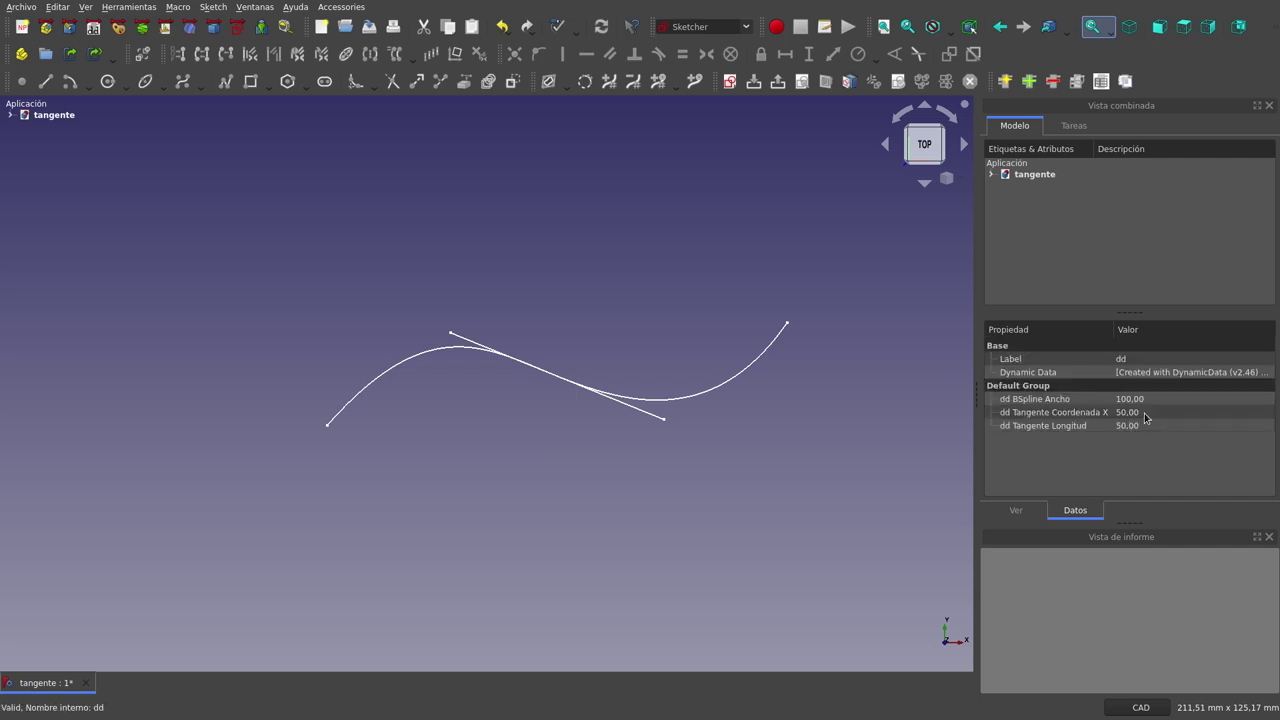
# Set dd Tangente Coordenada X to 75, moving the tangent to the right-hand trough
pyautogui.click(1145, 412)
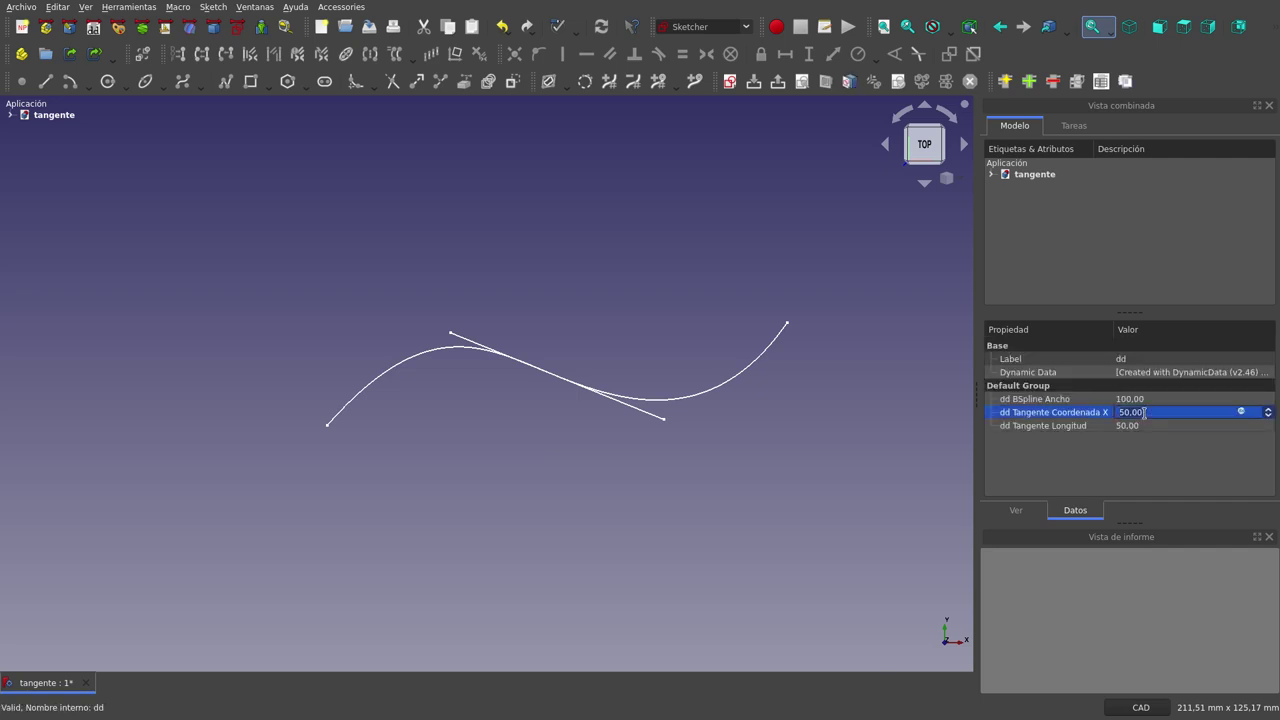
pyautogui.write('75')
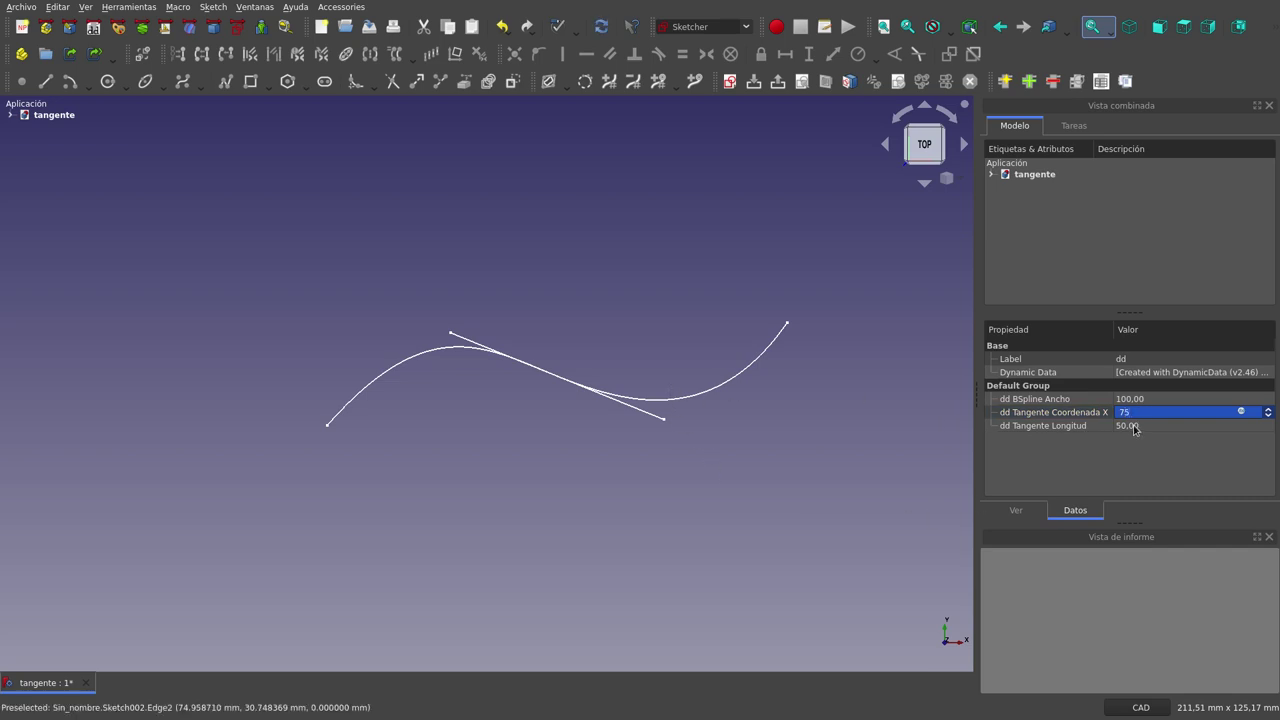
pyautogui.press('Tab')
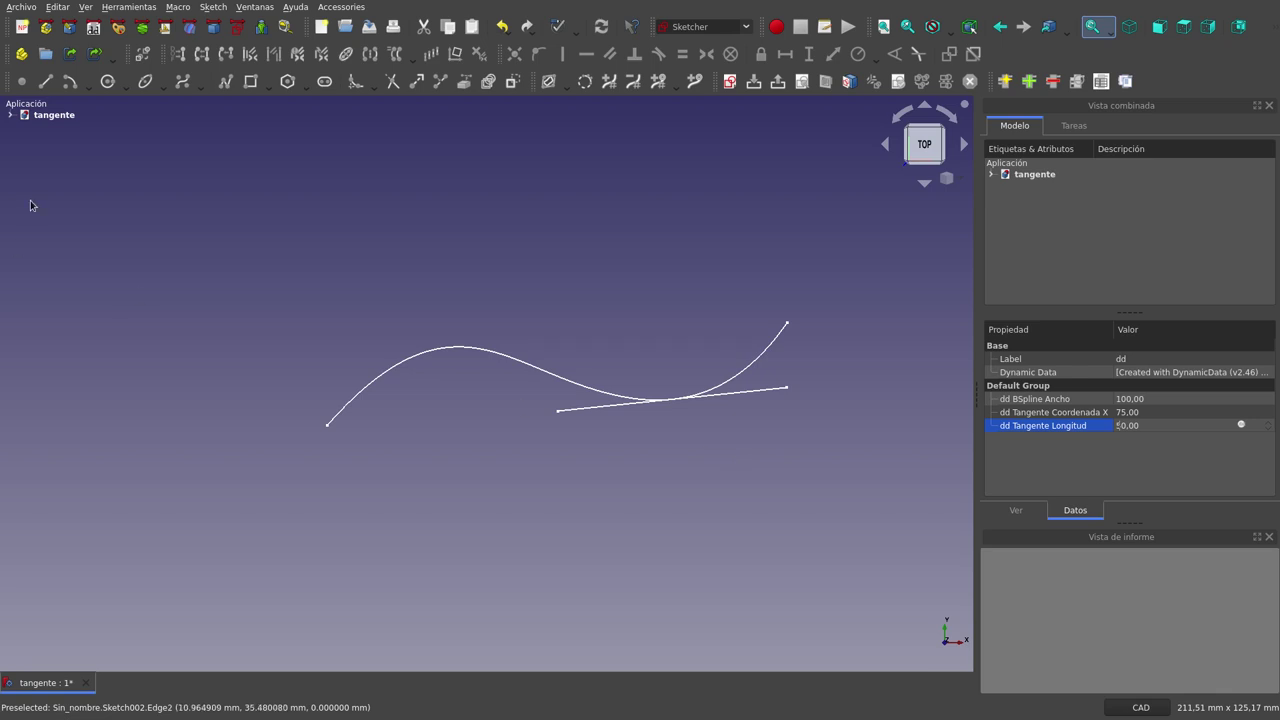
# Expand the tangente tree, inspect Sketch and Sketch002, collapse Extrude, and select the tangente document
pyautogui.click(12, 115)
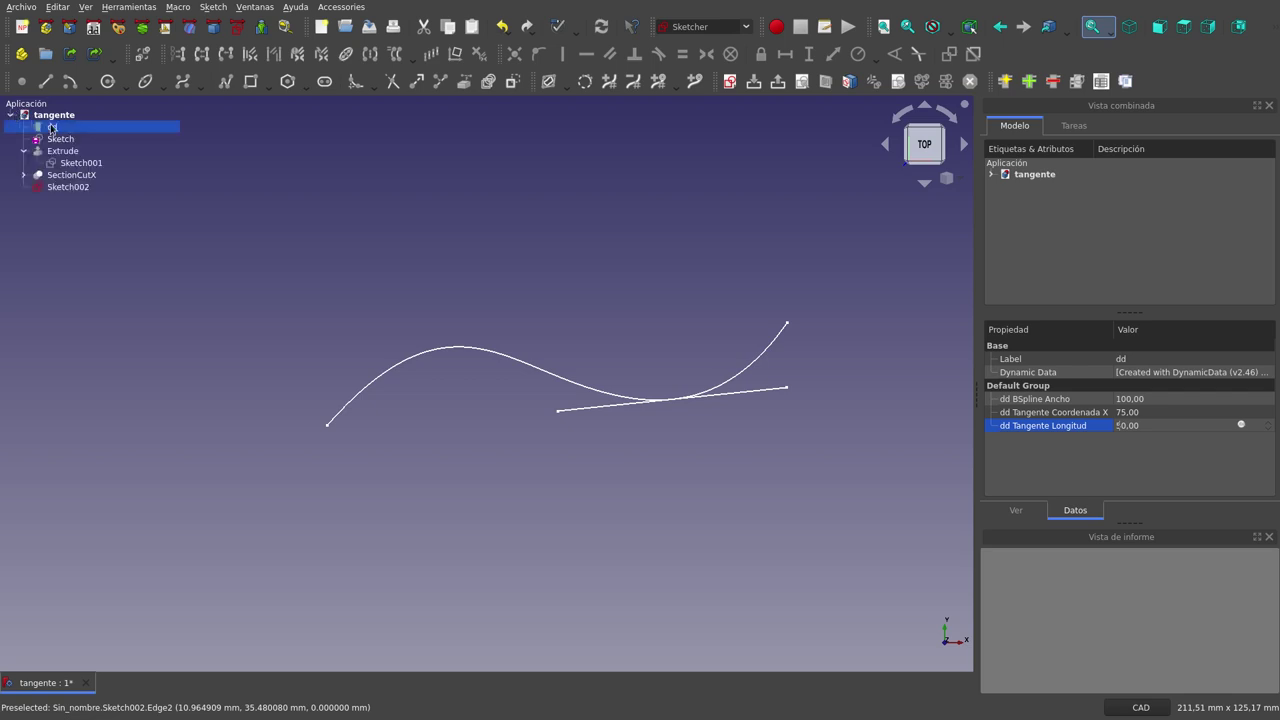
pyautogui.click(55, 141)
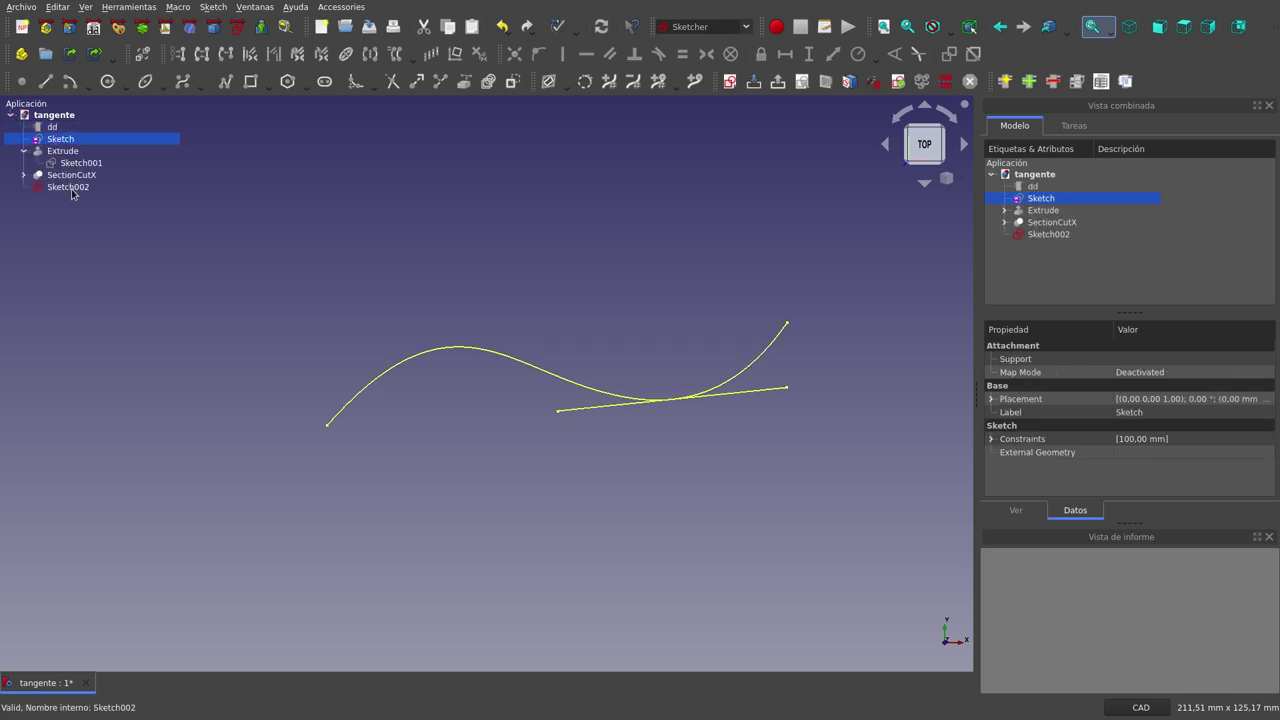
pyautogui.keyDown('shift'); pyautogui.click(70, 188); pyautogui.keyUp('shift')
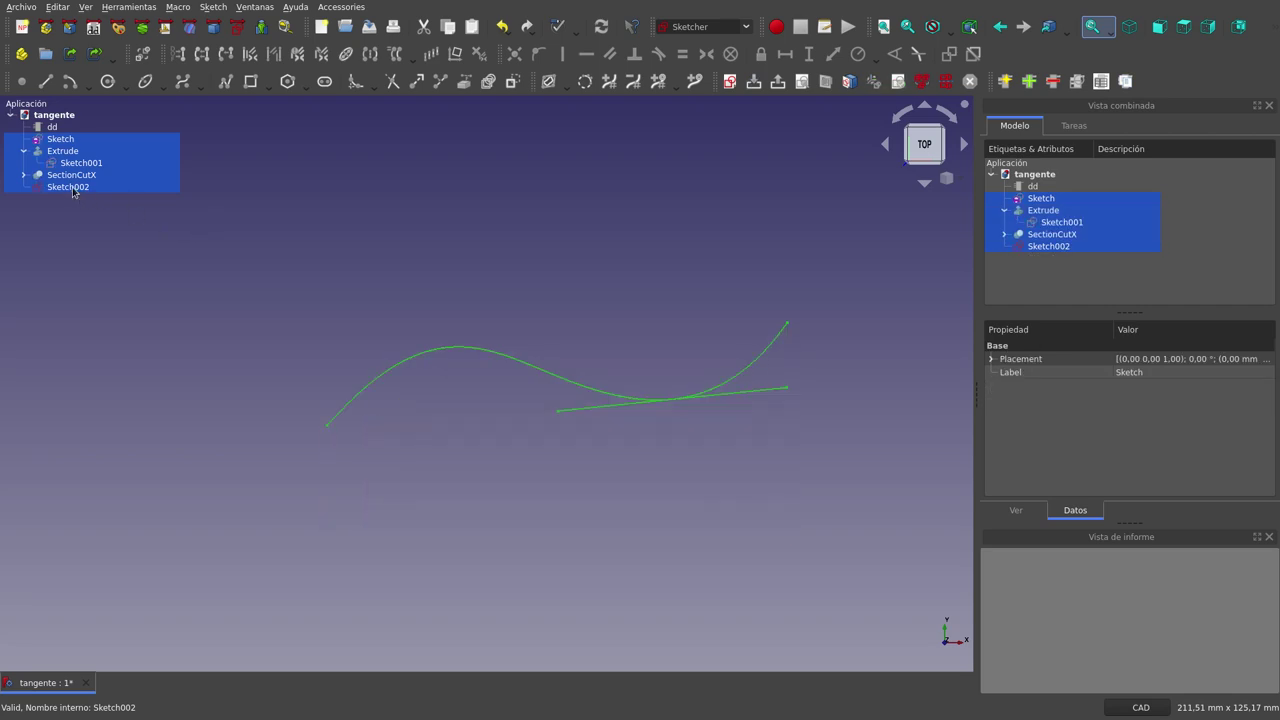
pyautogui.click(42, 142)
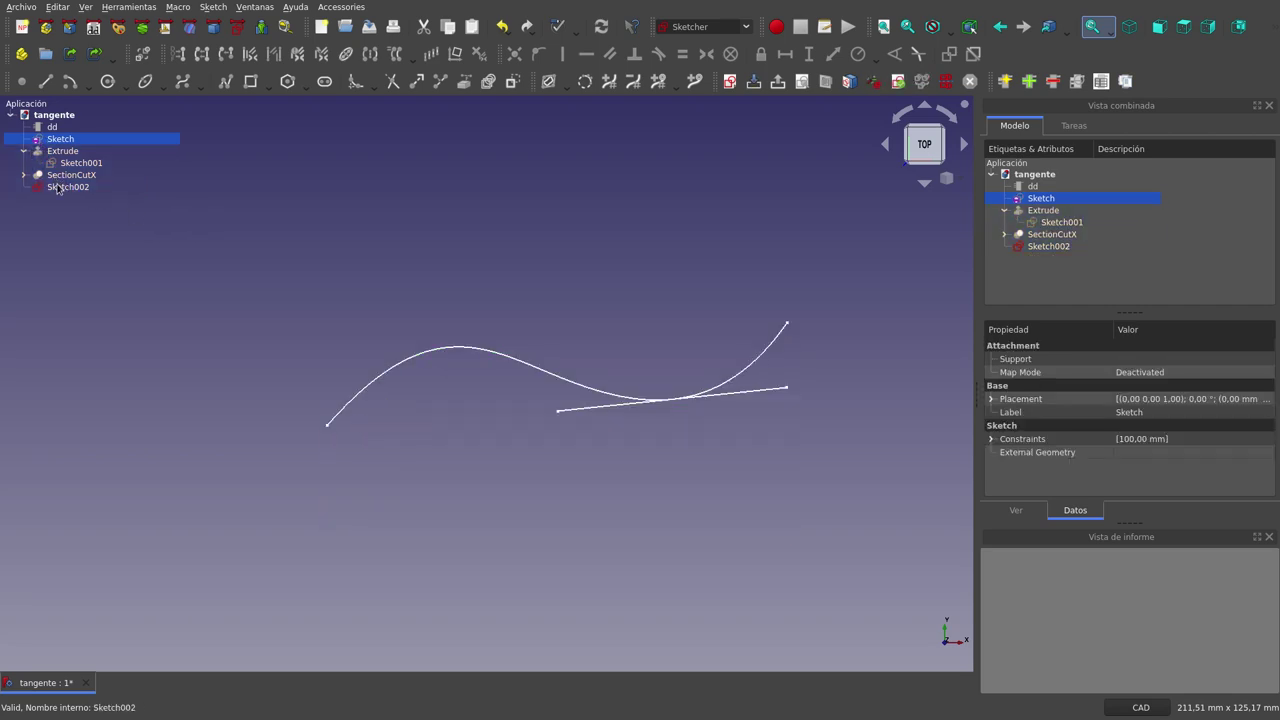
pyautogui.click(57, 188)
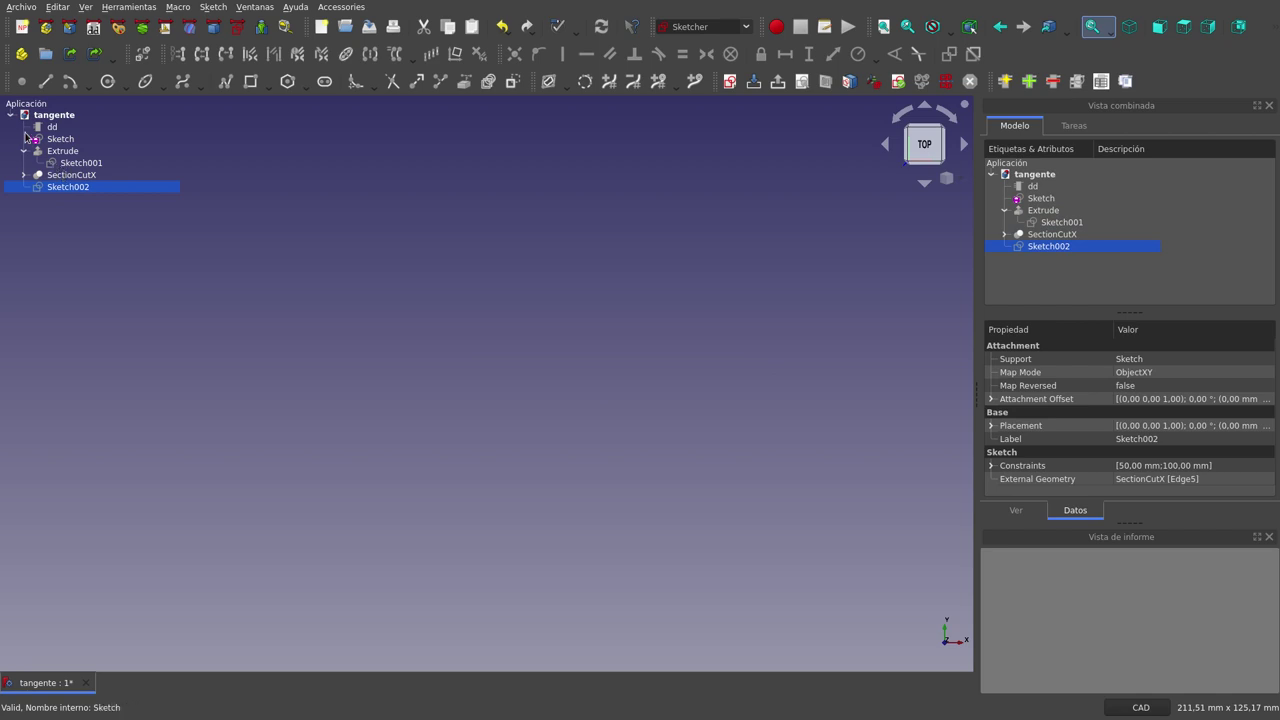
pyautogui.click(286, 201)
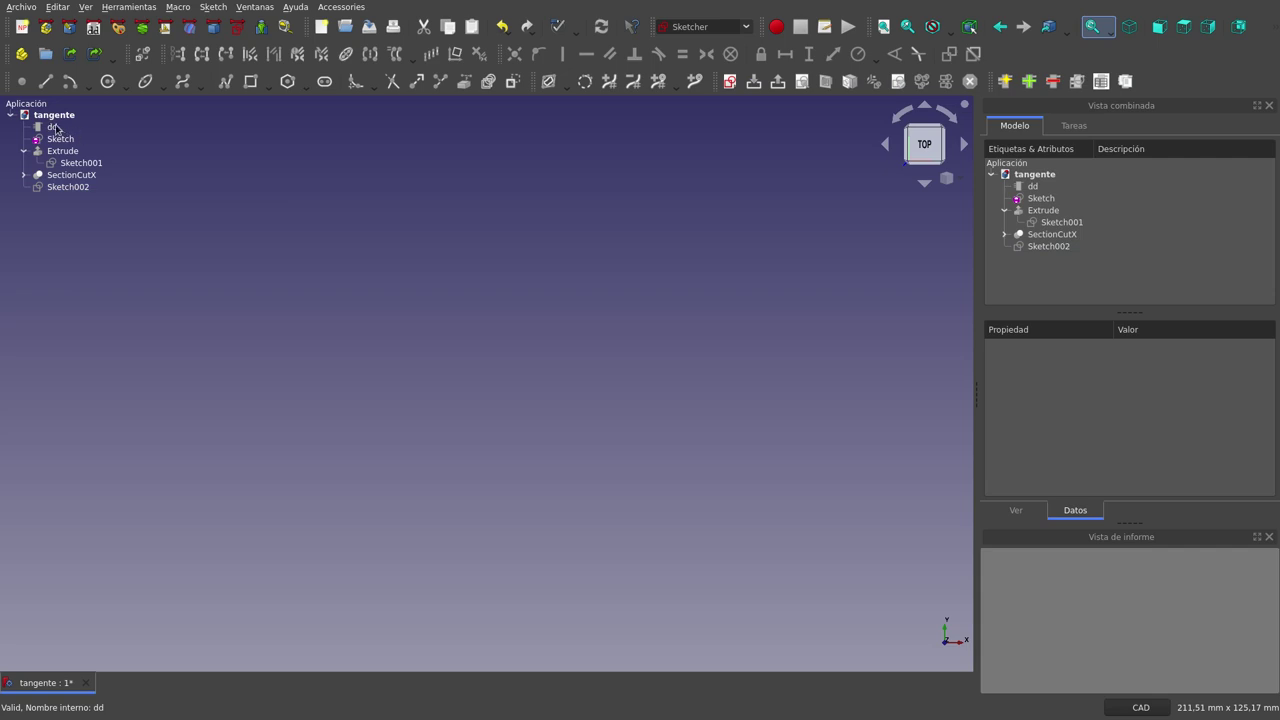
pyautogui.click(24, 151)
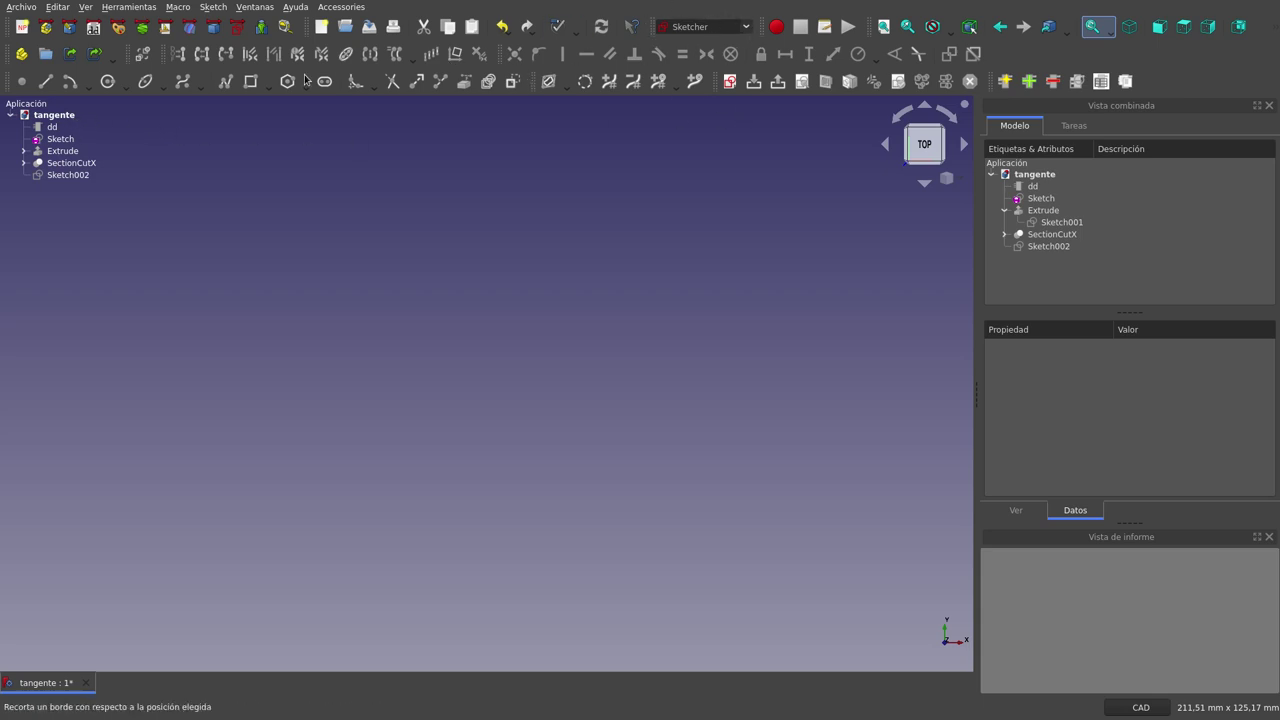
pyautogui.click(62, 115)
# Create a new sketch on Plano XY
pyautogui.click(731, 84)
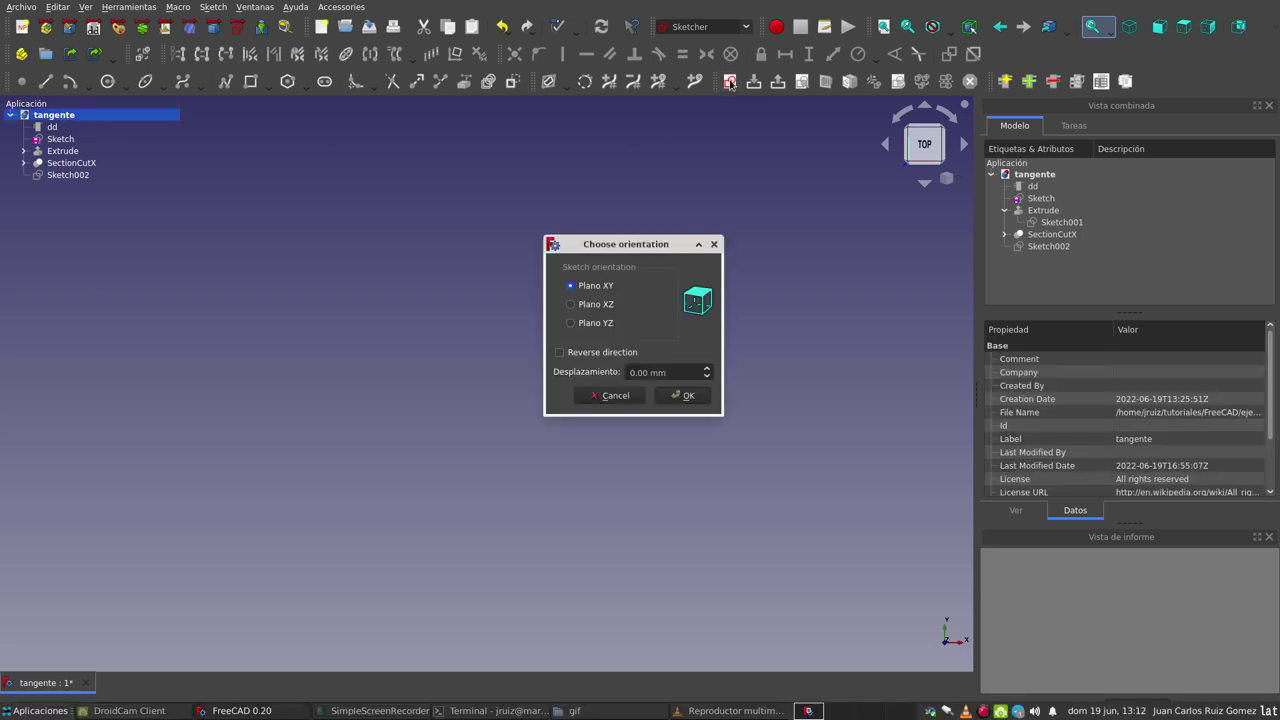
pyautogui.click(688, 395)
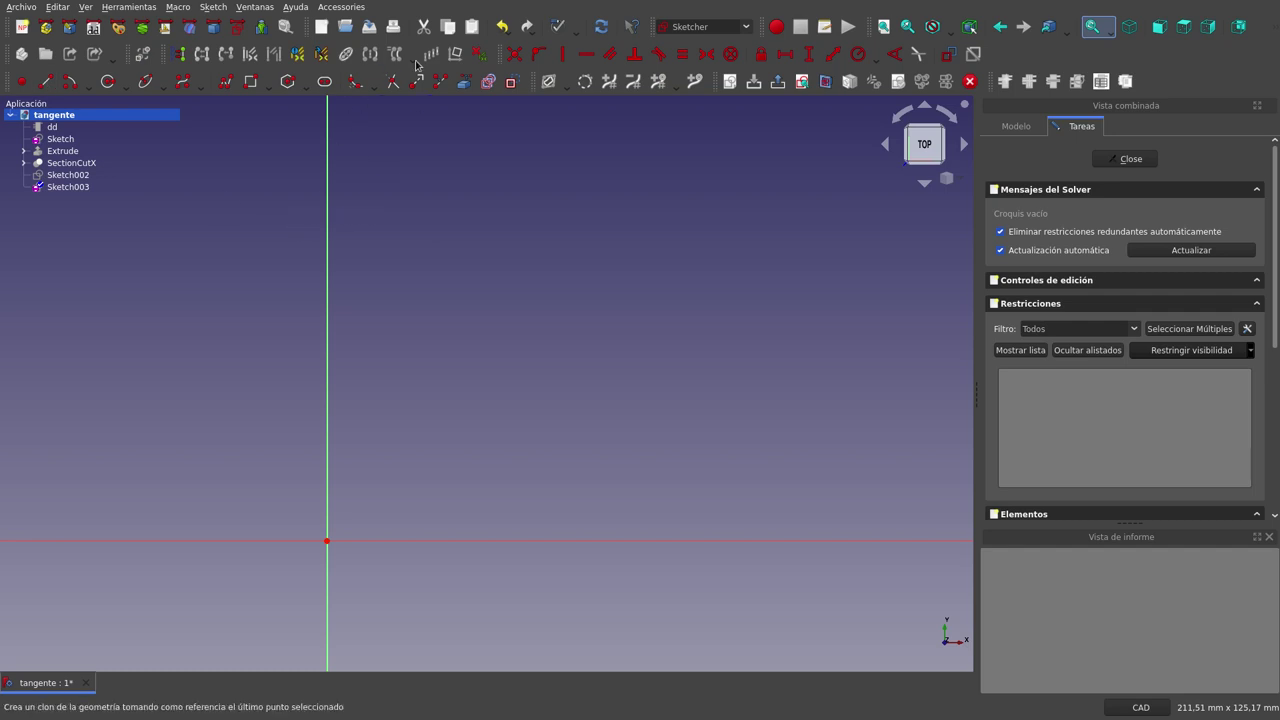
# Draw a horizontal construction line from the origin with a 100 mm horizontal distance
pyautogui.click(512, 84)
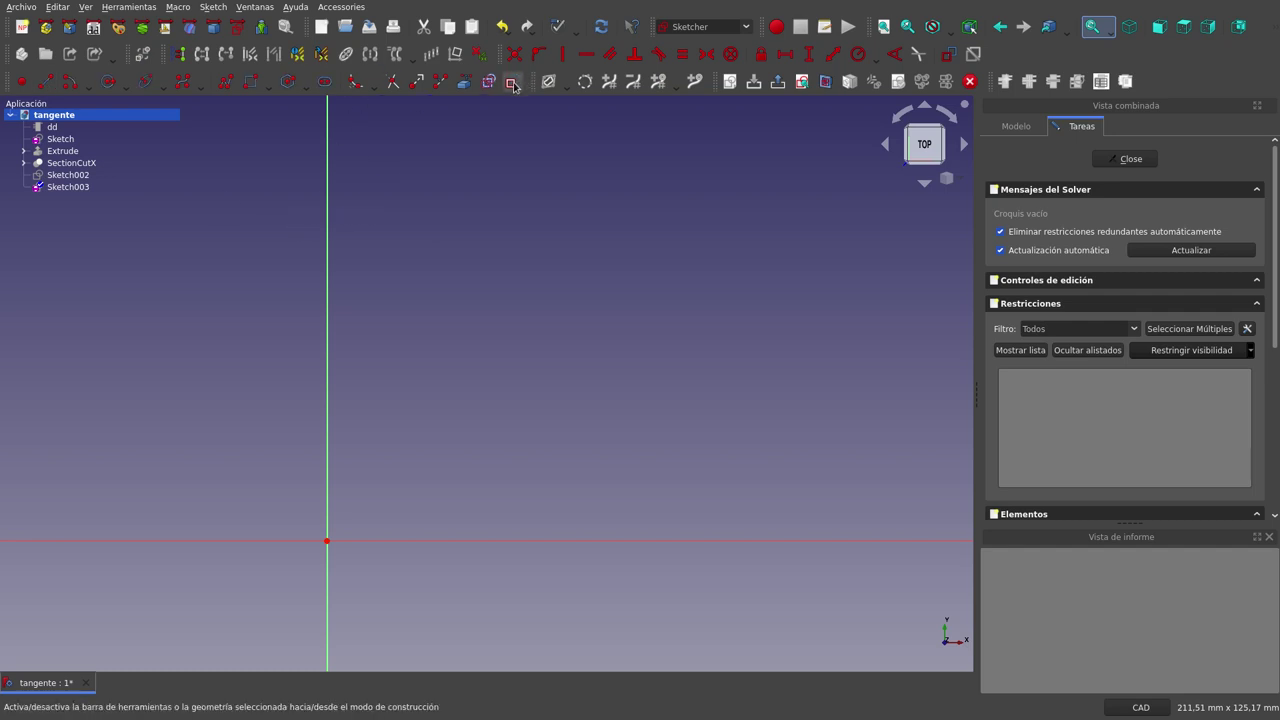
pyautogui.click(327, 540)
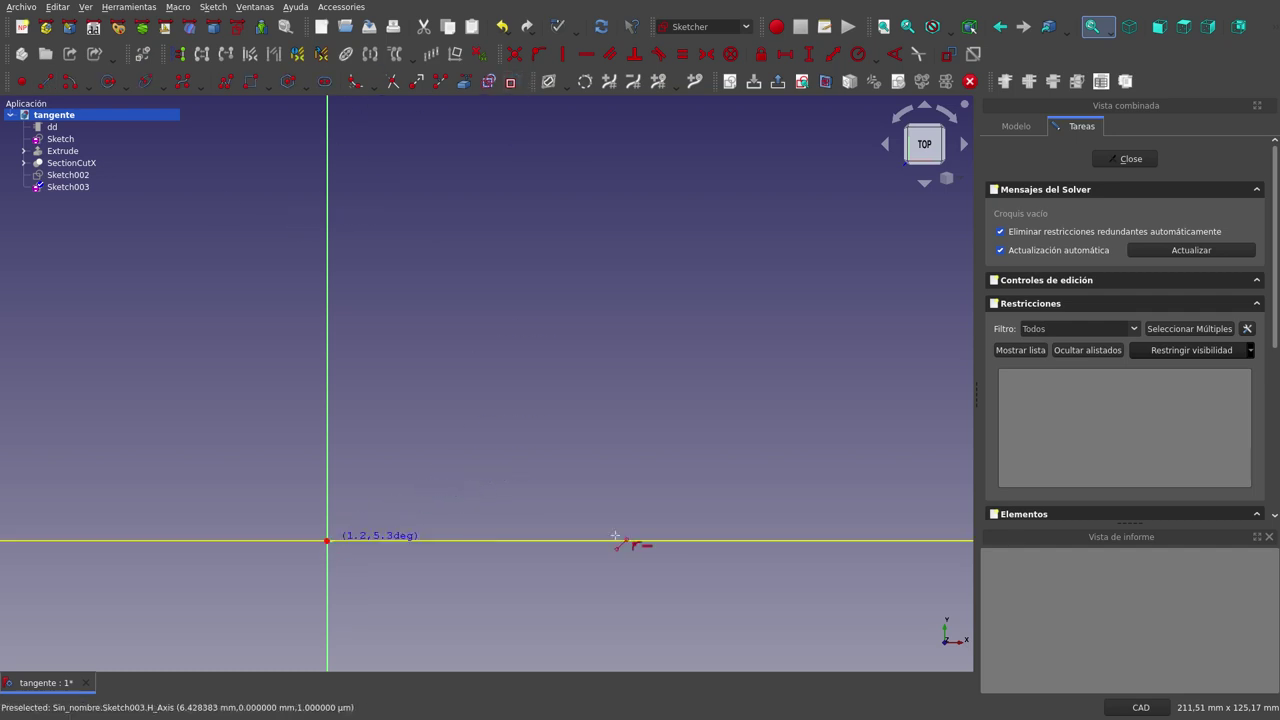
pyautogui.click(743, 540)
pyautogui.rightClick(734, 570)
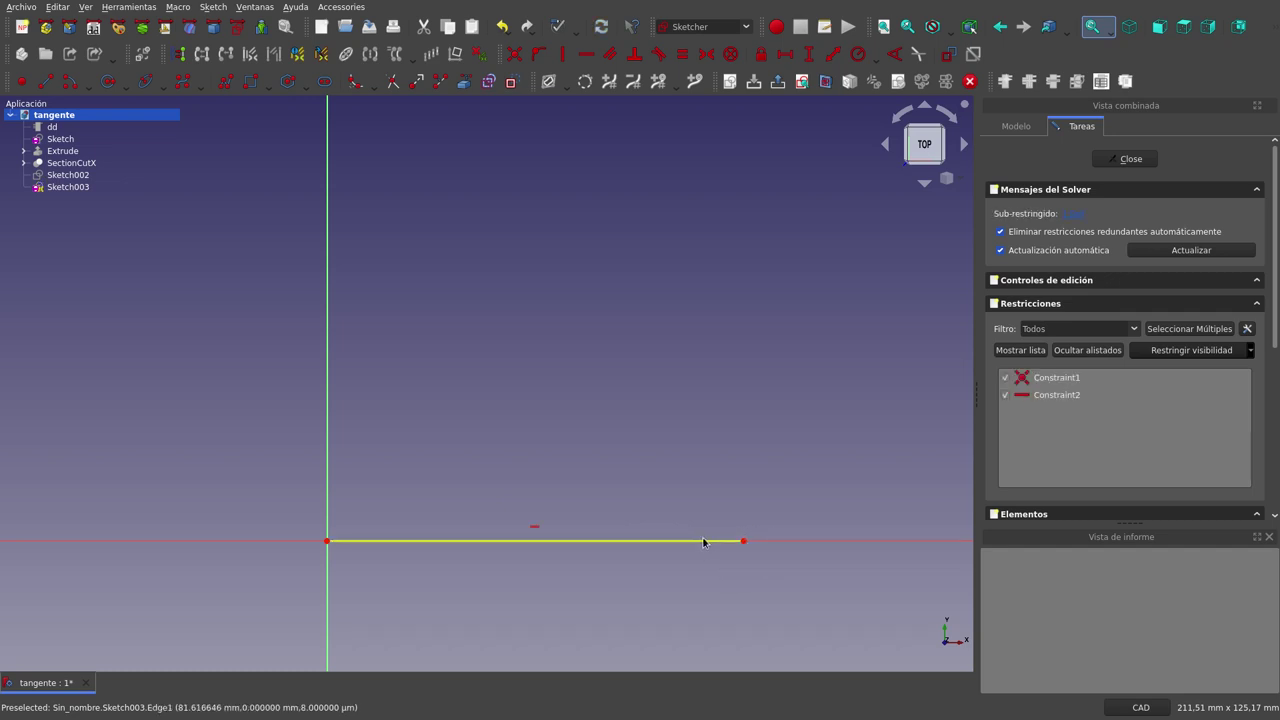
pyautogui.click(707, 541)
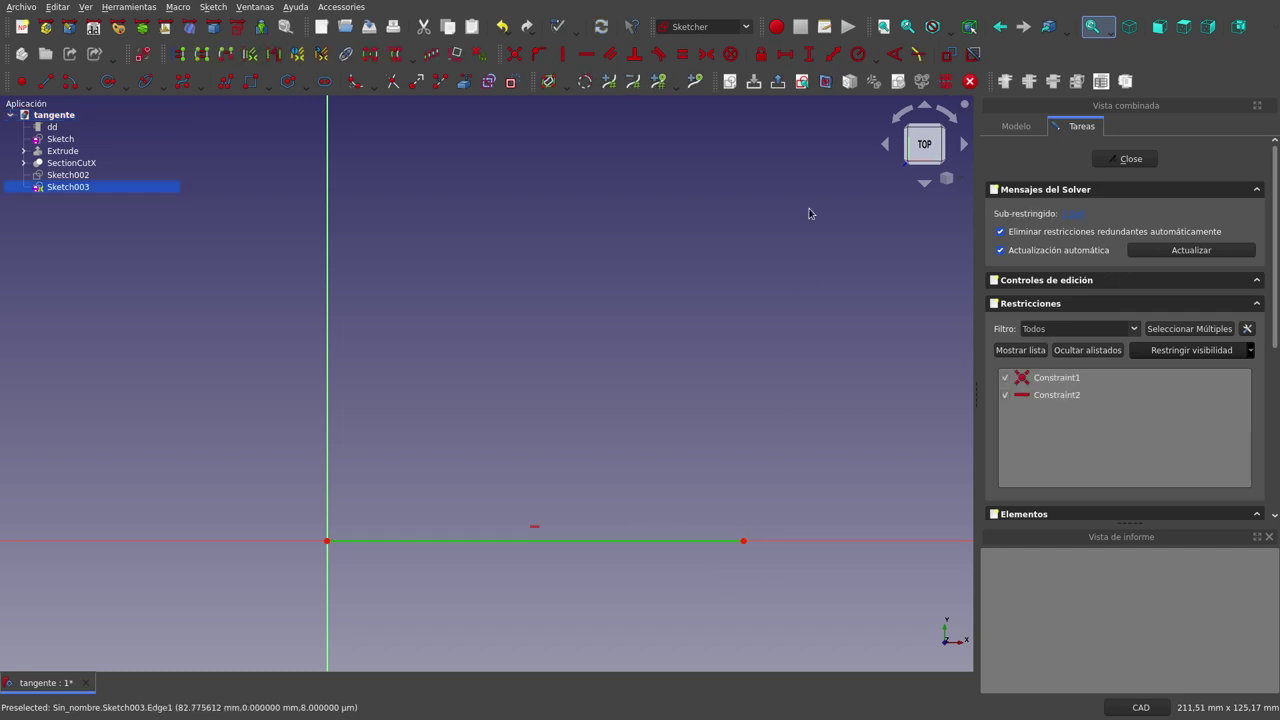
pyautogui.click(787, 56)
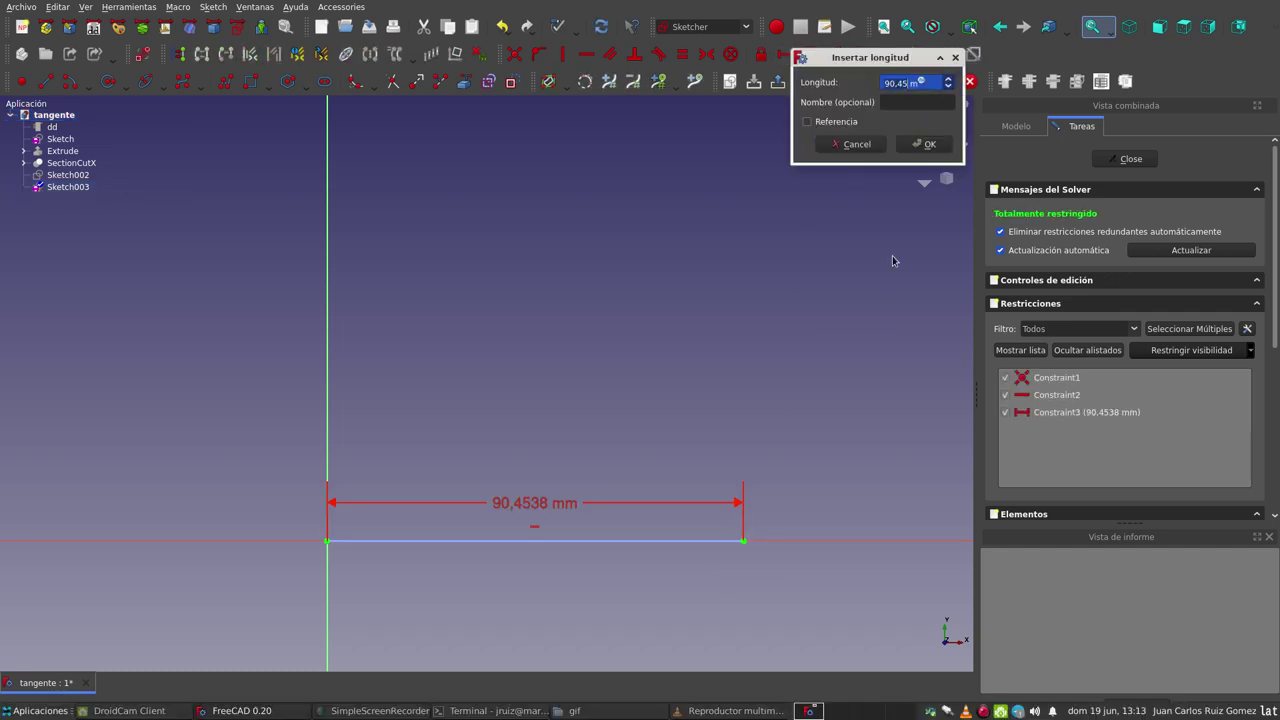
pyautogui.write('100')
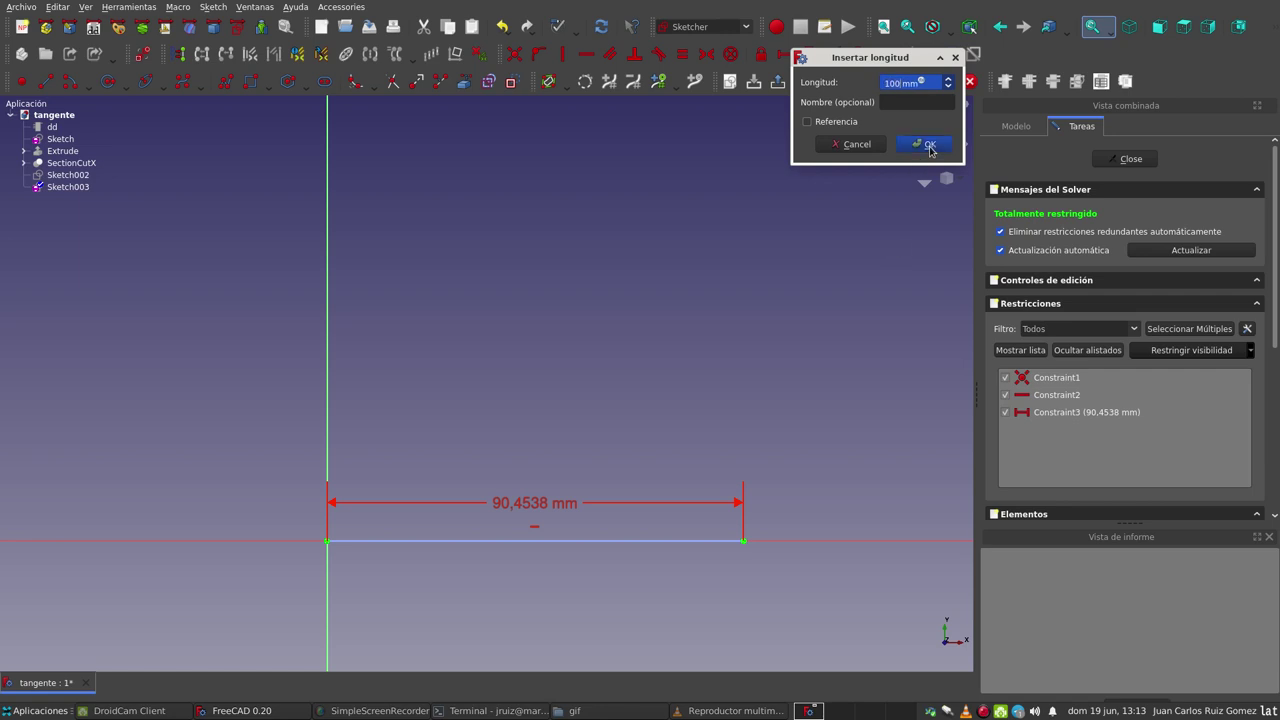
pyautogui.click(923, 144)
pyautogui.moveTo(563, 504); pyautogui.dragTo(568, 650)
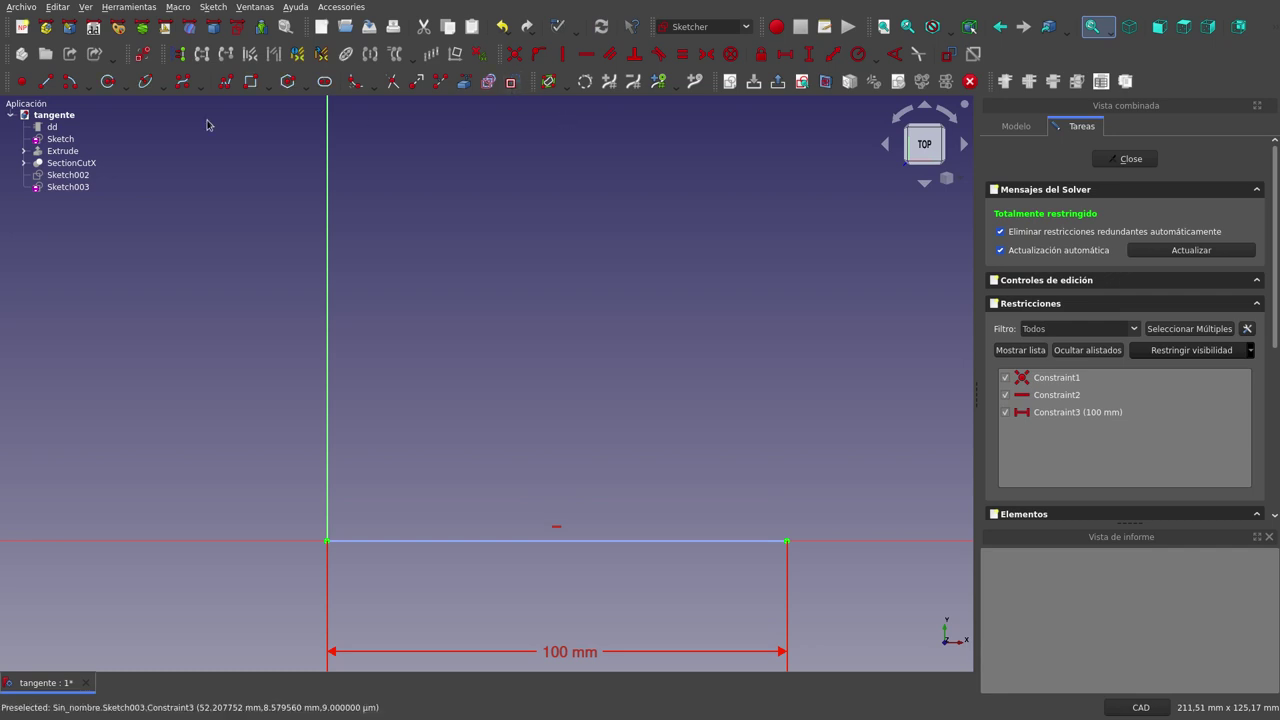
# Start a B-spline by poles, placing its first two poles from the vertical axis
pyautogui.click(181, 81)
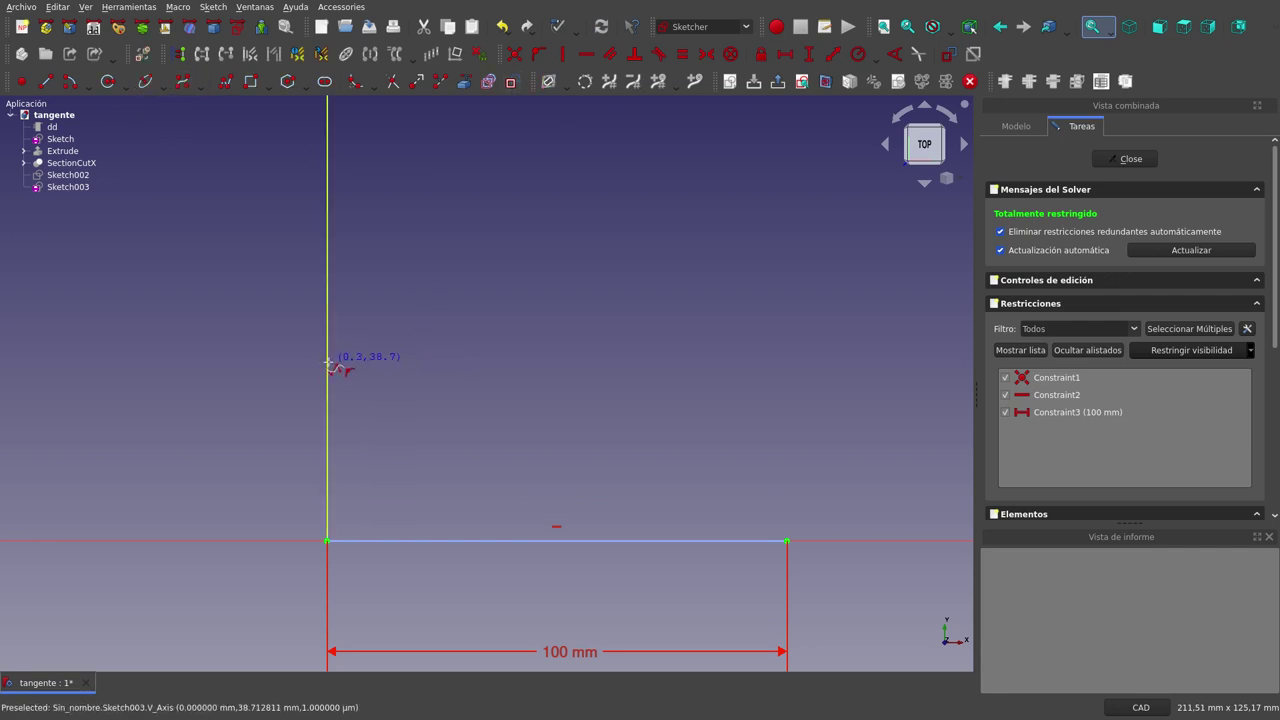
pyautogui.click(327, 362)
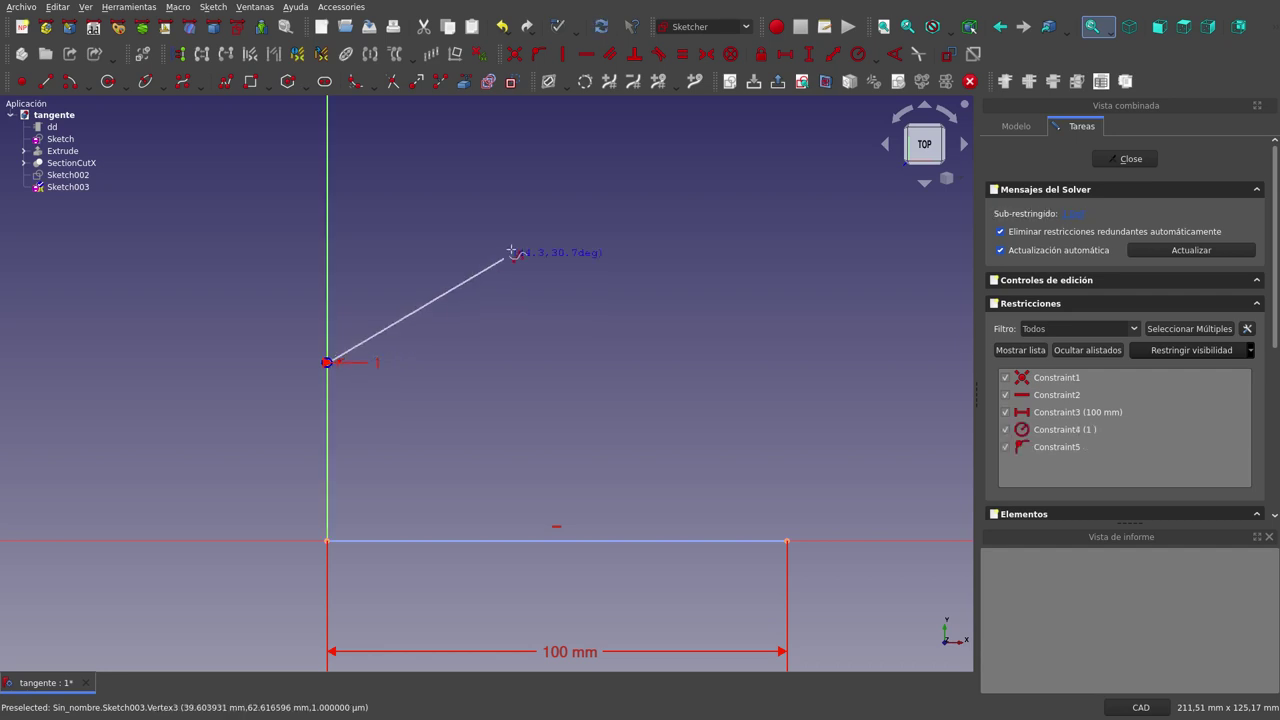
pyautogui.click(504, 251)
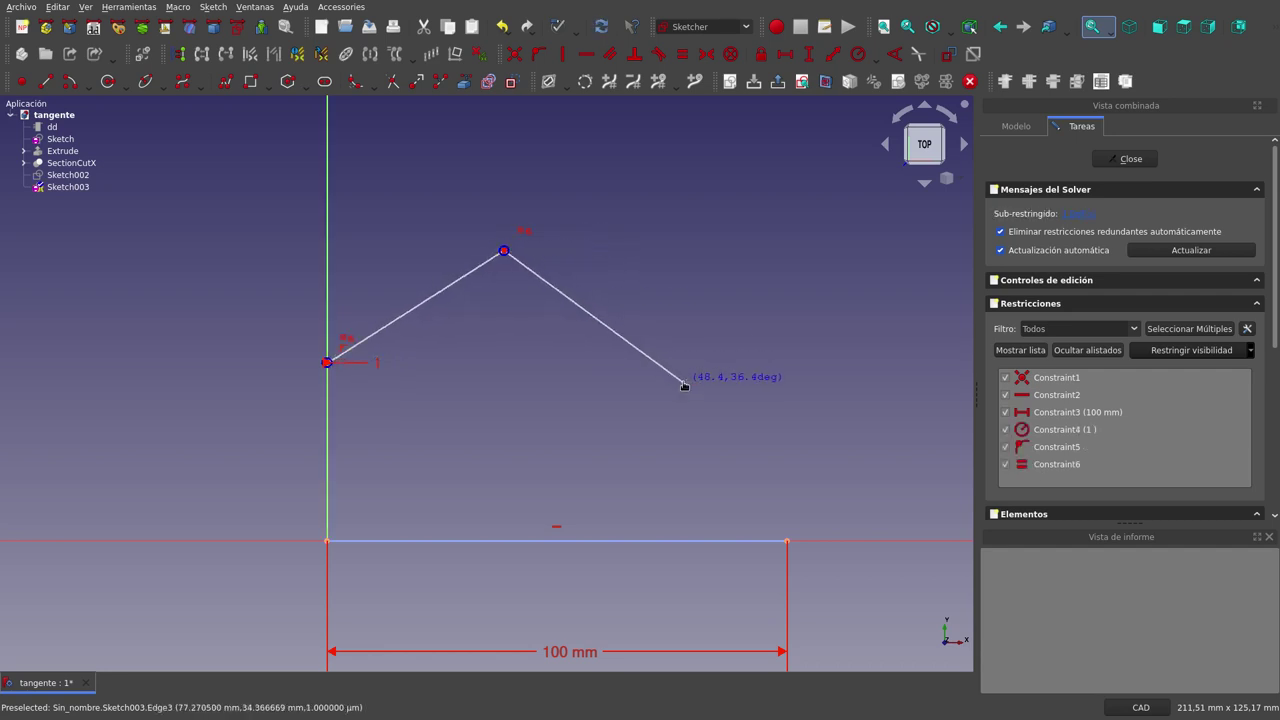
# Finish the four-pole B-spline and drag its middle poles to deepen the curve
pyautogui.click(683, 382)
pyautogui.click(786, 247)
pyautogui.rightClick(800, 264)
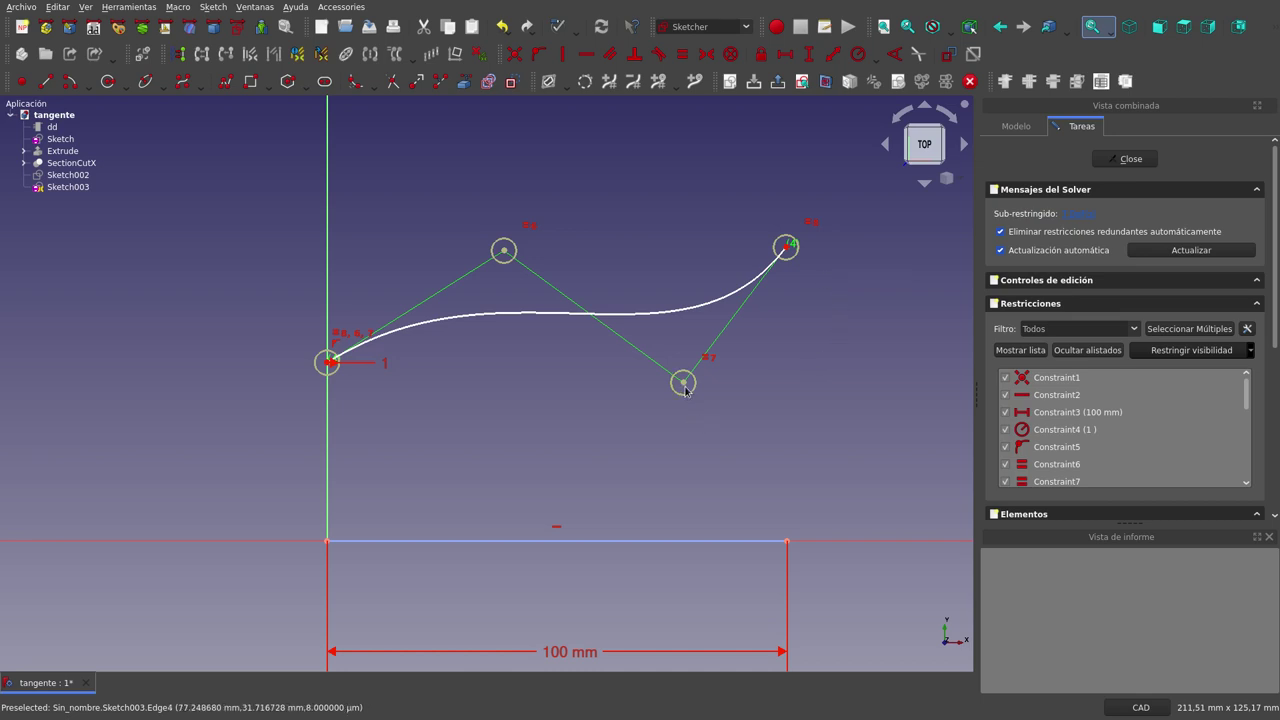
pyautogui.moveTo(683, 382); pyautogui.dragTo(652, 461)
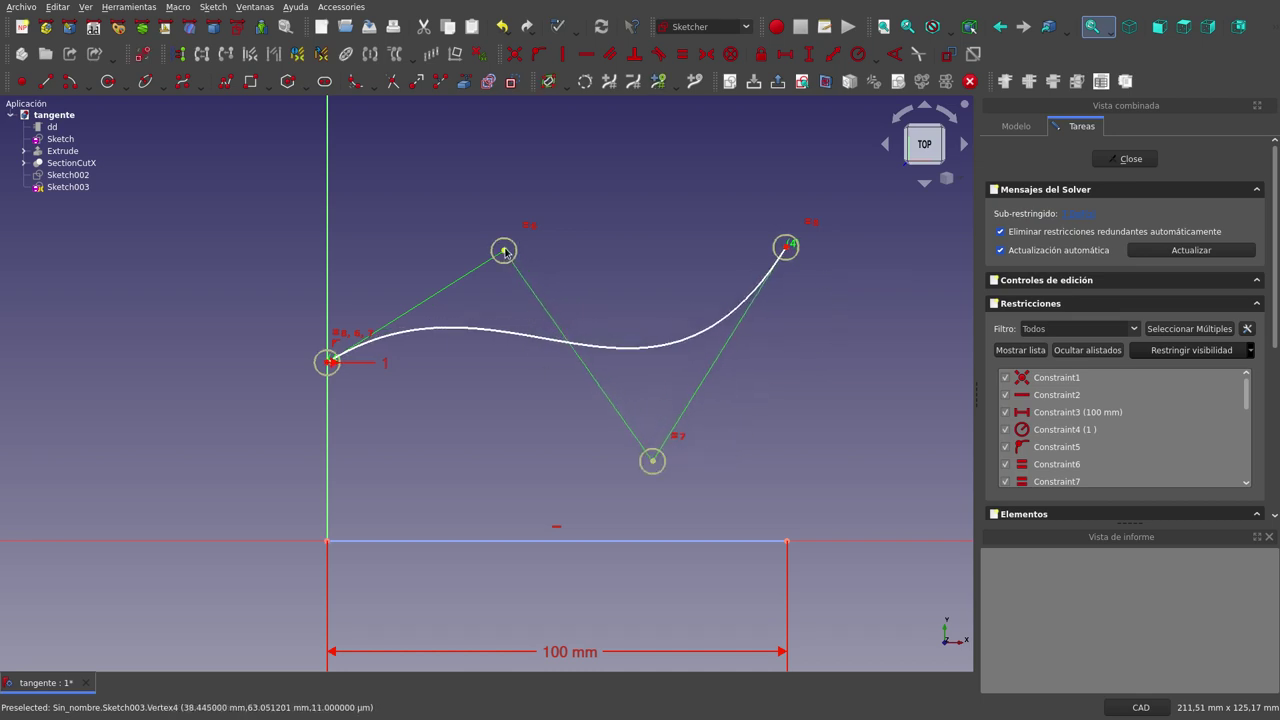
pyautogui.moveTo(504, 250)
pyautogui.mouseDown()
pyautogui.moveTo(458, 147)
pyautogui.moveTo(468, 140)
pyautogui.mouseUp()
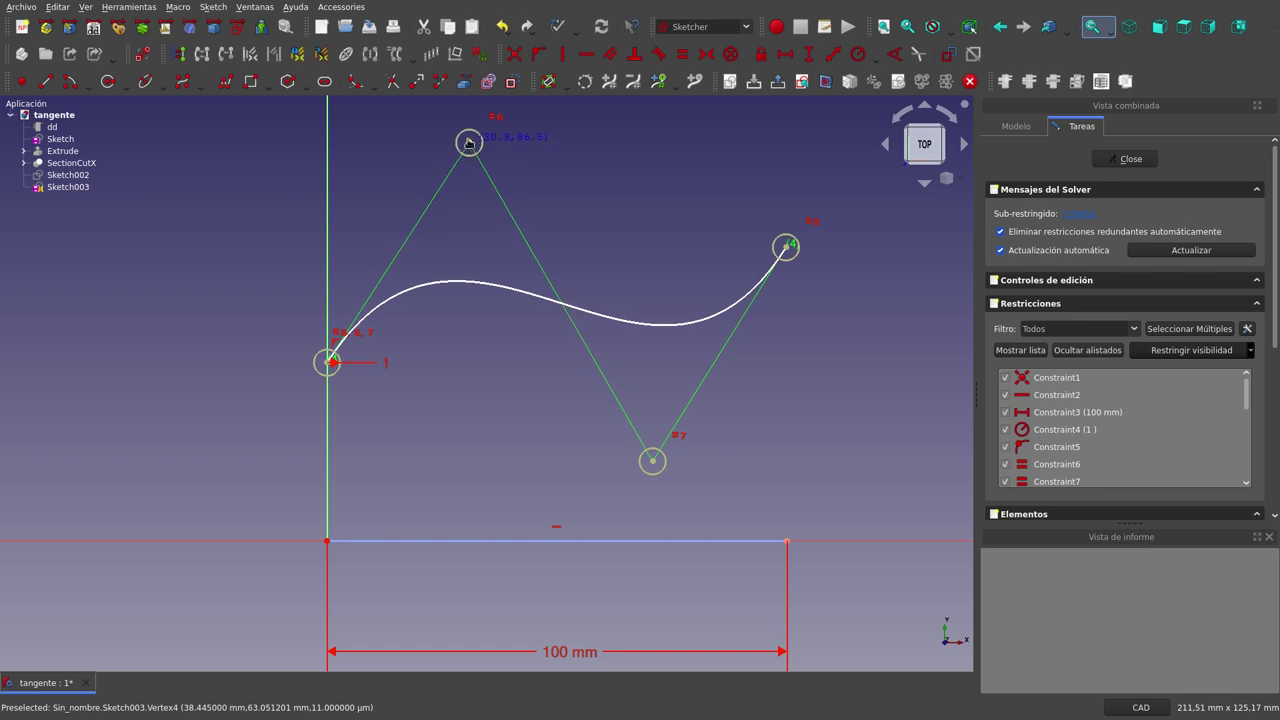
# Constrain the last pole vertically with the 100 mm line's right endpoint
pyautogui.click(787, 250)
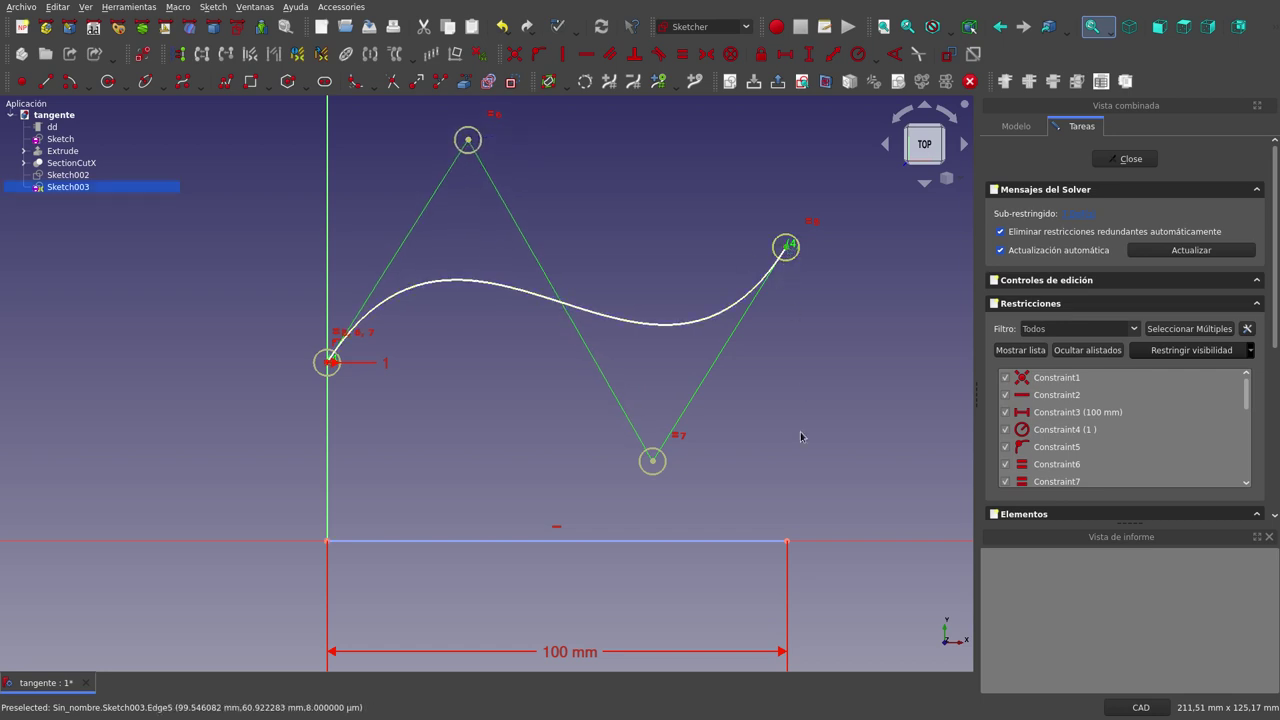
pyautogui.click(787, 542)
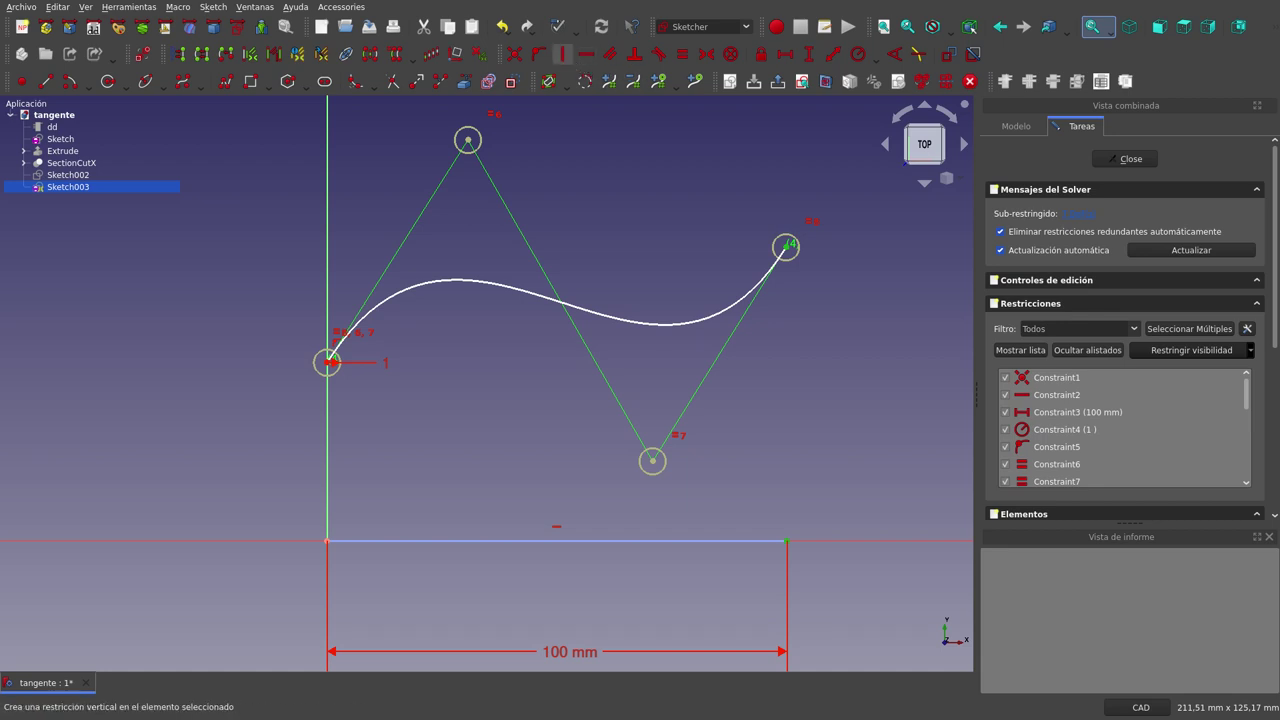
pyautogui.click(562, 54)
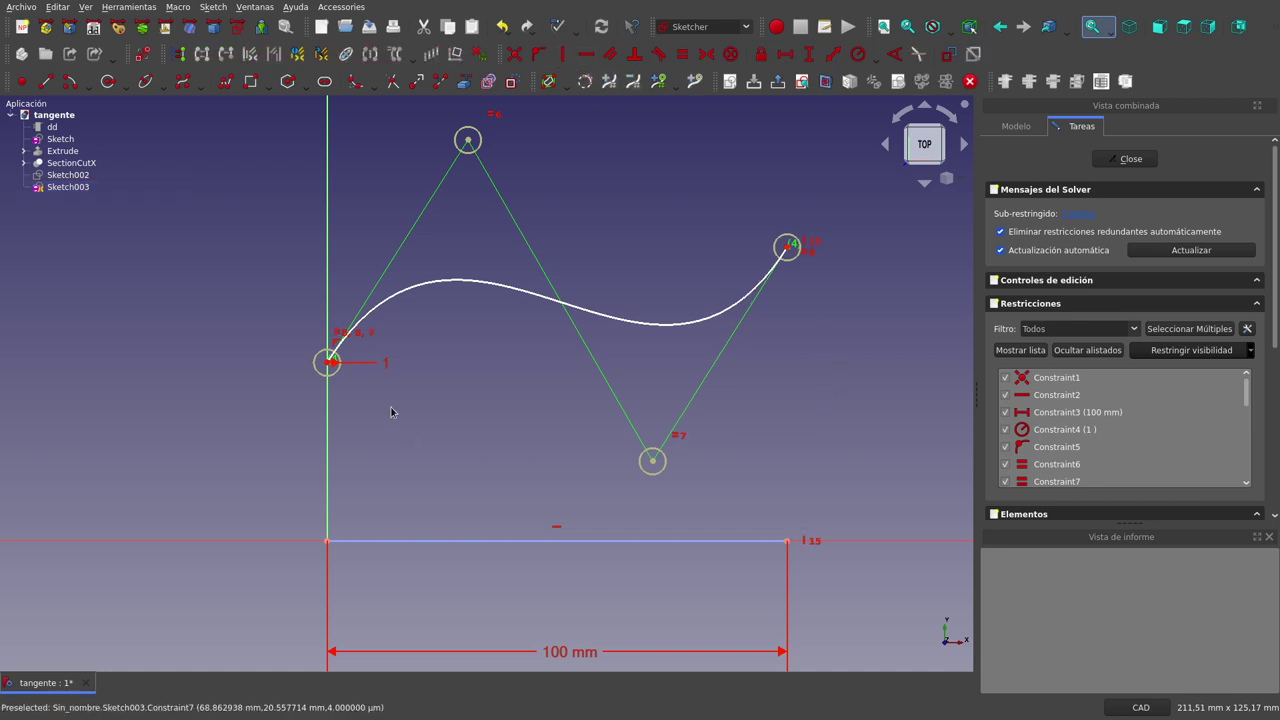
# Apply a Block constraint to the B-spline, fully constraining Sketch003
pyautogui.click(494, 288)
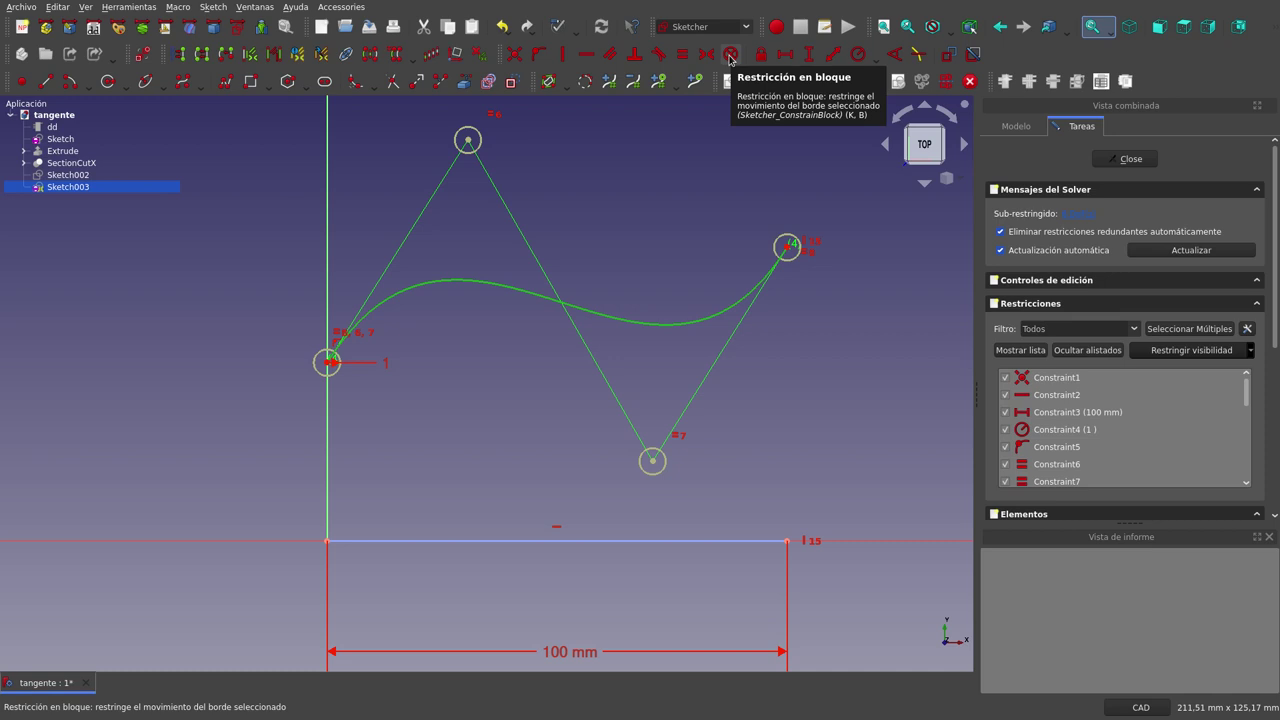
pyautogui.click(729, 56)
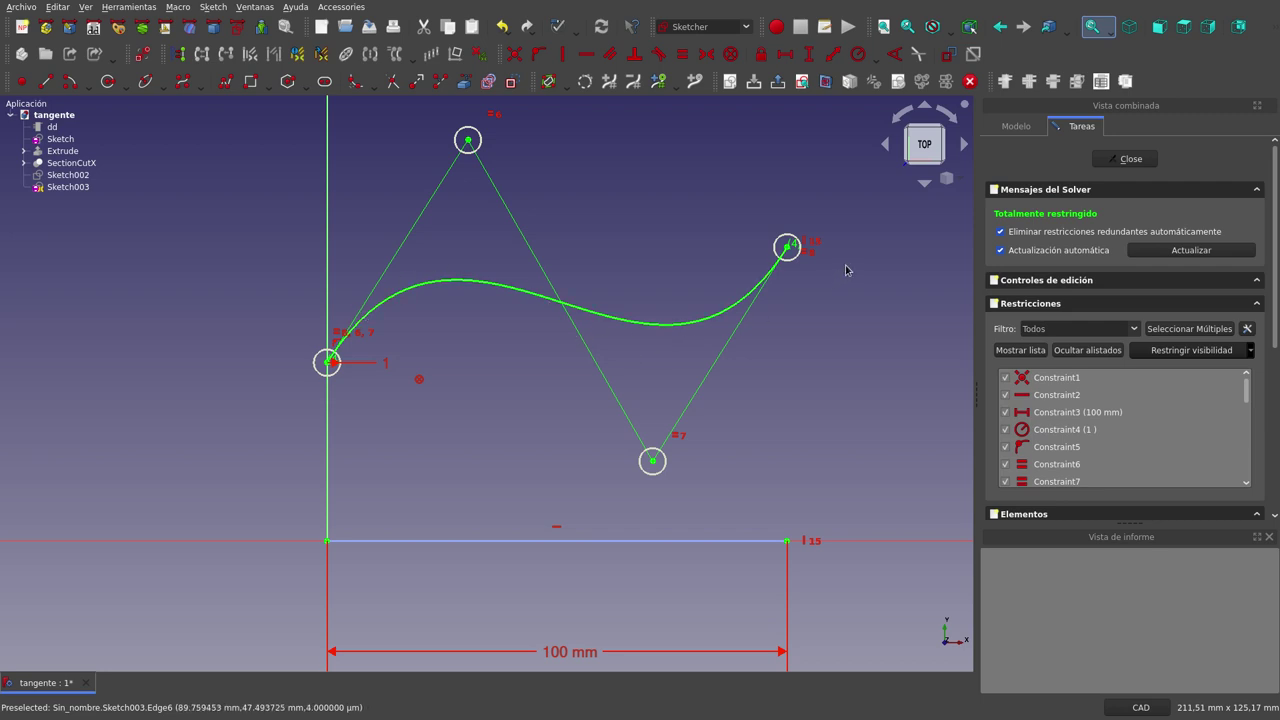
# Close Sketch003 and create Sketch004 attached to it with ObjectXY
pyautogui.click(1131, 159)
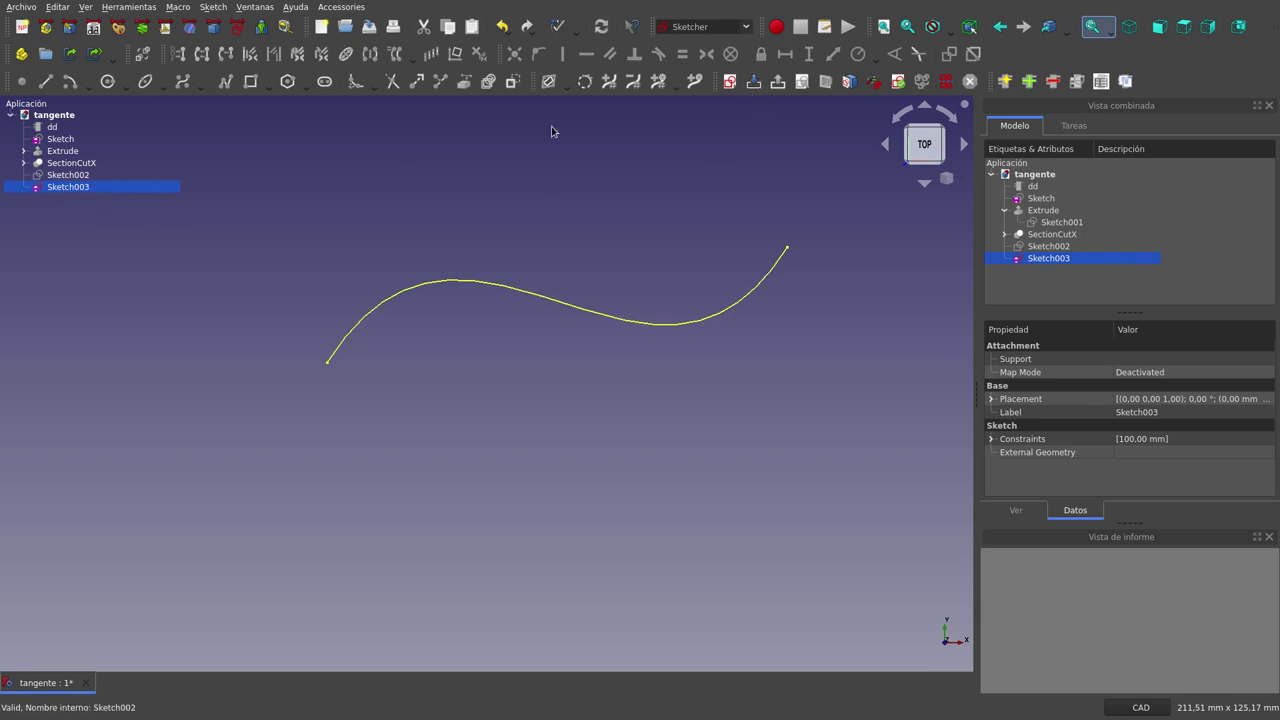
pyautogui.click(731, 83)
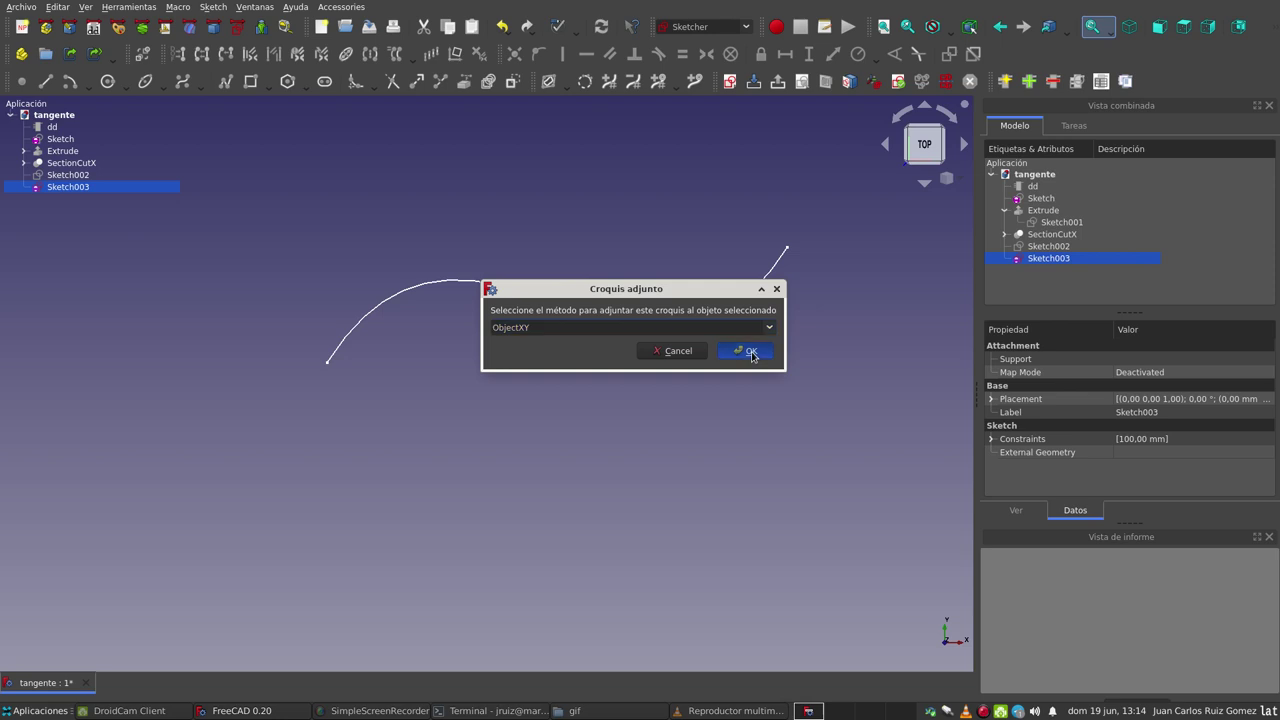
pyautogui.click(751, 352)
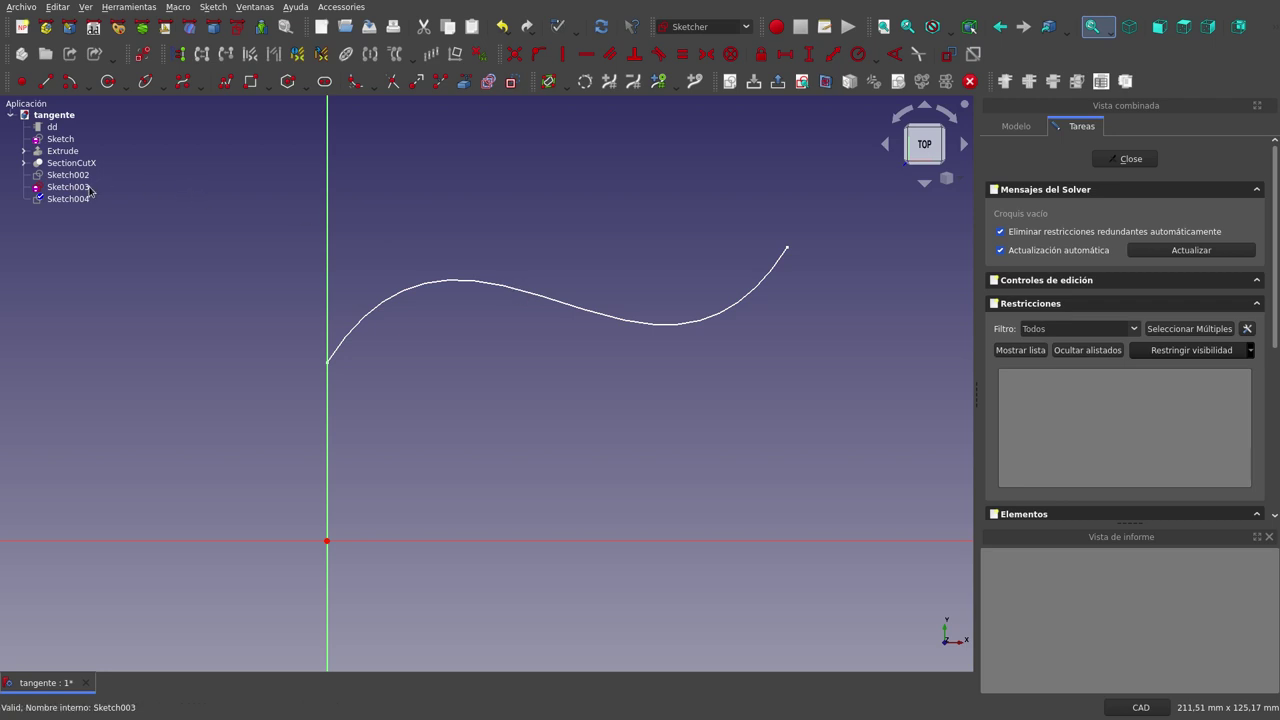
# Copy Sketch003's geometry into Sketch004, then attempt a horizontal constraint on the base line
pyautogui.click(490, 82)
pyautogui.click(601, 318)
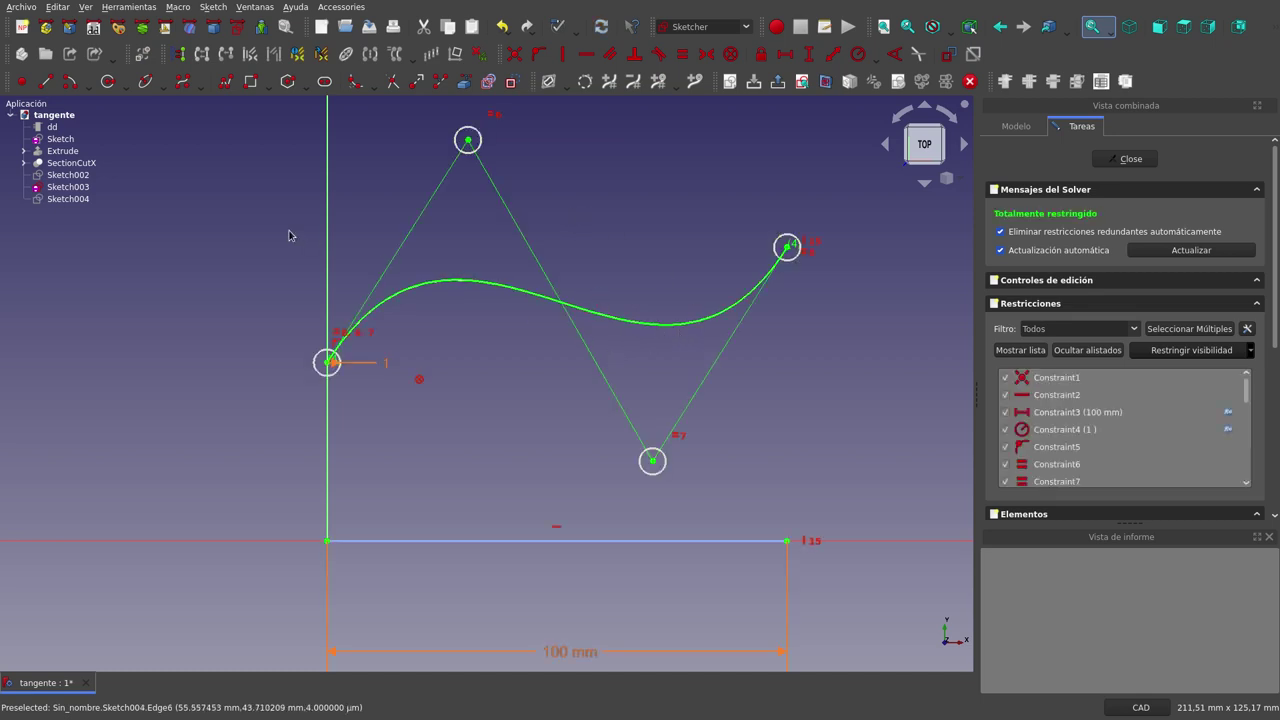
pyautogui.click(80, 187)
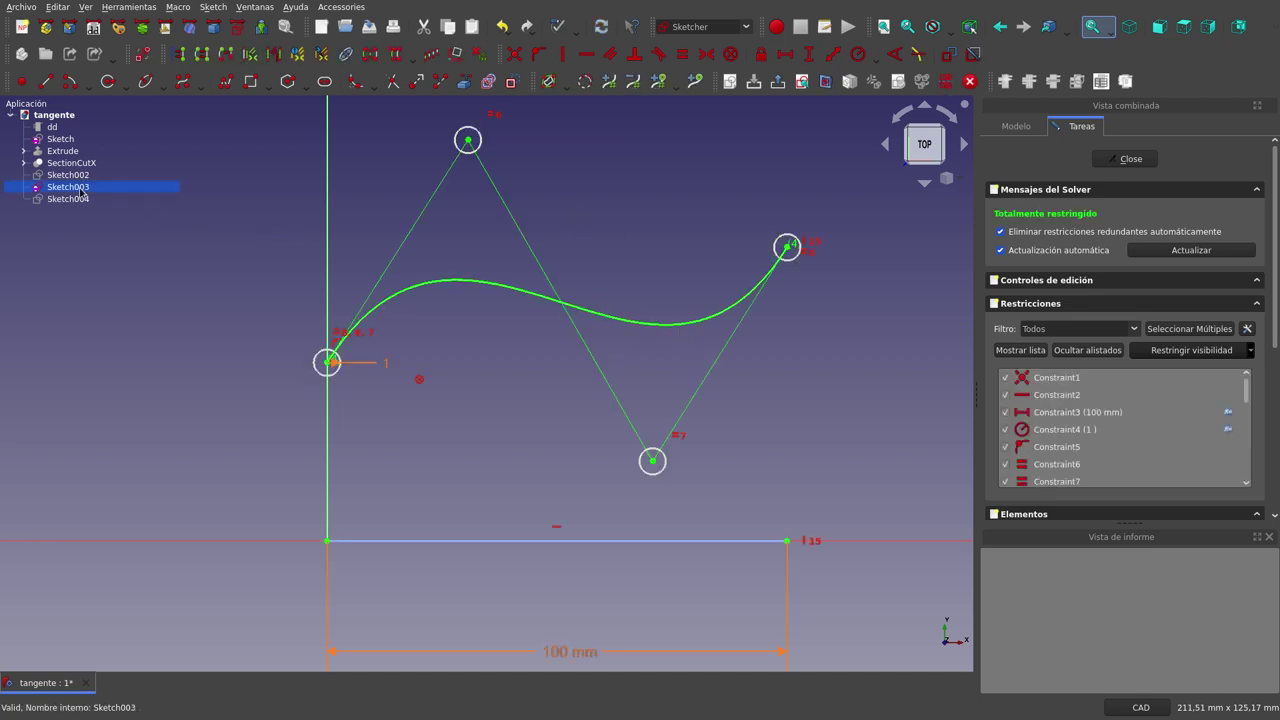
pyautogui.rightClick(562, 432)
pyautogui.click(403, 431)
pyautogui.click(539, 540)
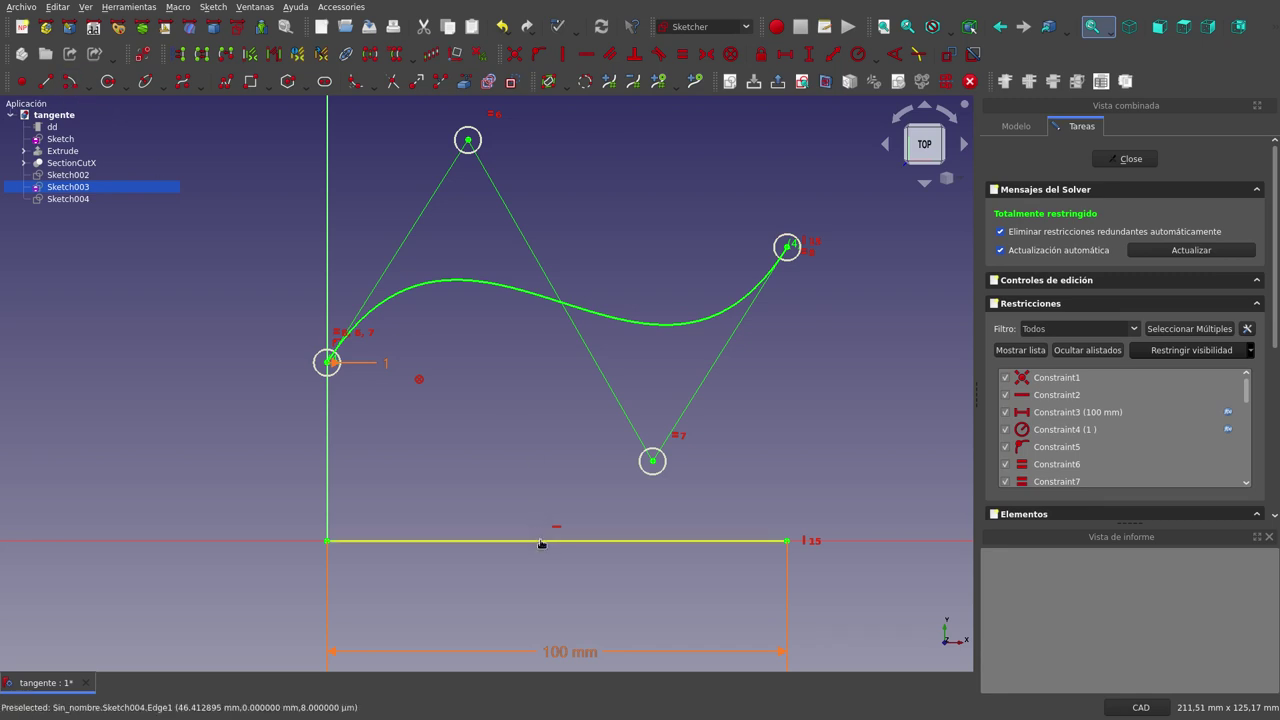
pyautogui.press('h')
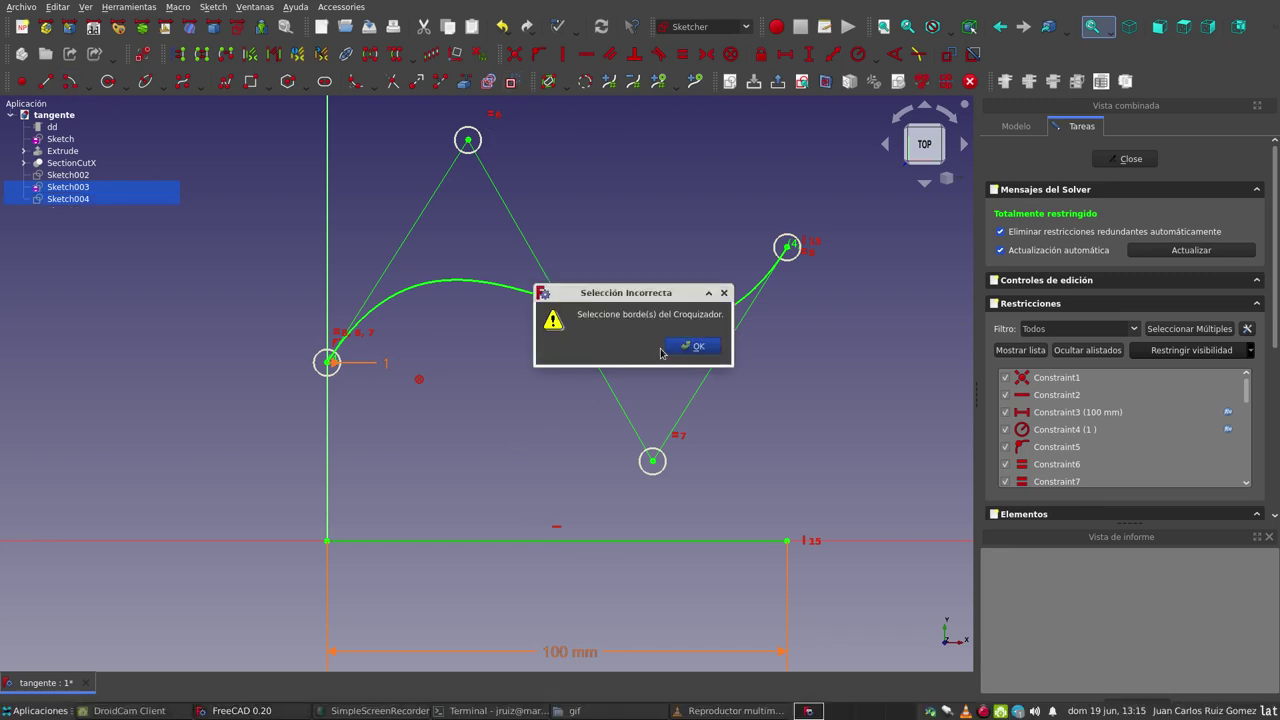
pyautogui.click(685, 346)
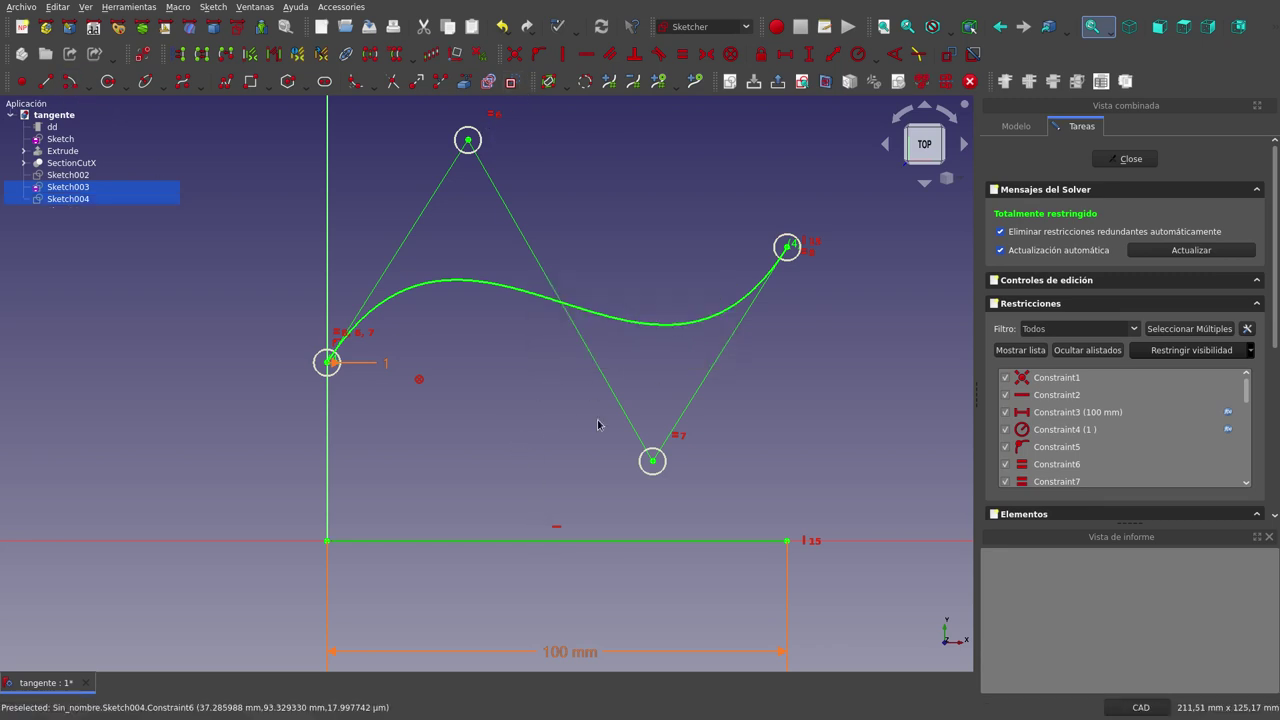
pyautogui.click(516, 430)
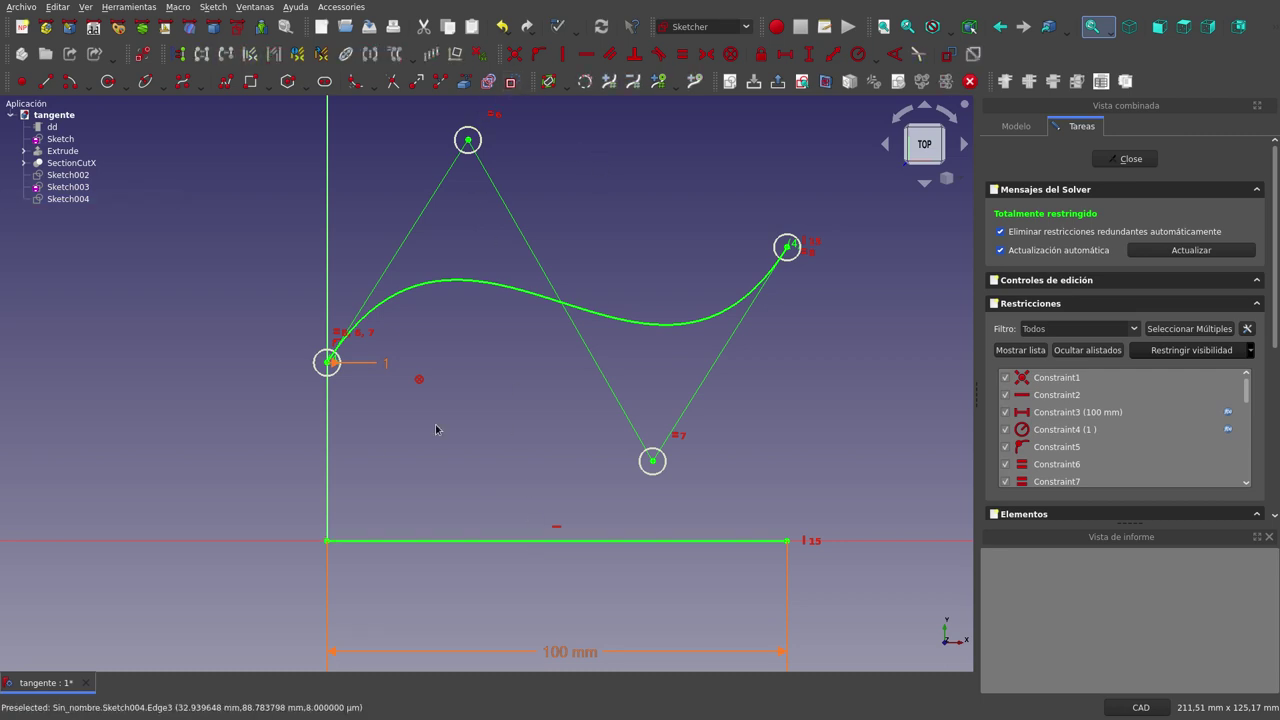
# Draw vertical lines down from both B-spline ends, then delete the stray left line
pyautogui.click(46, 81)
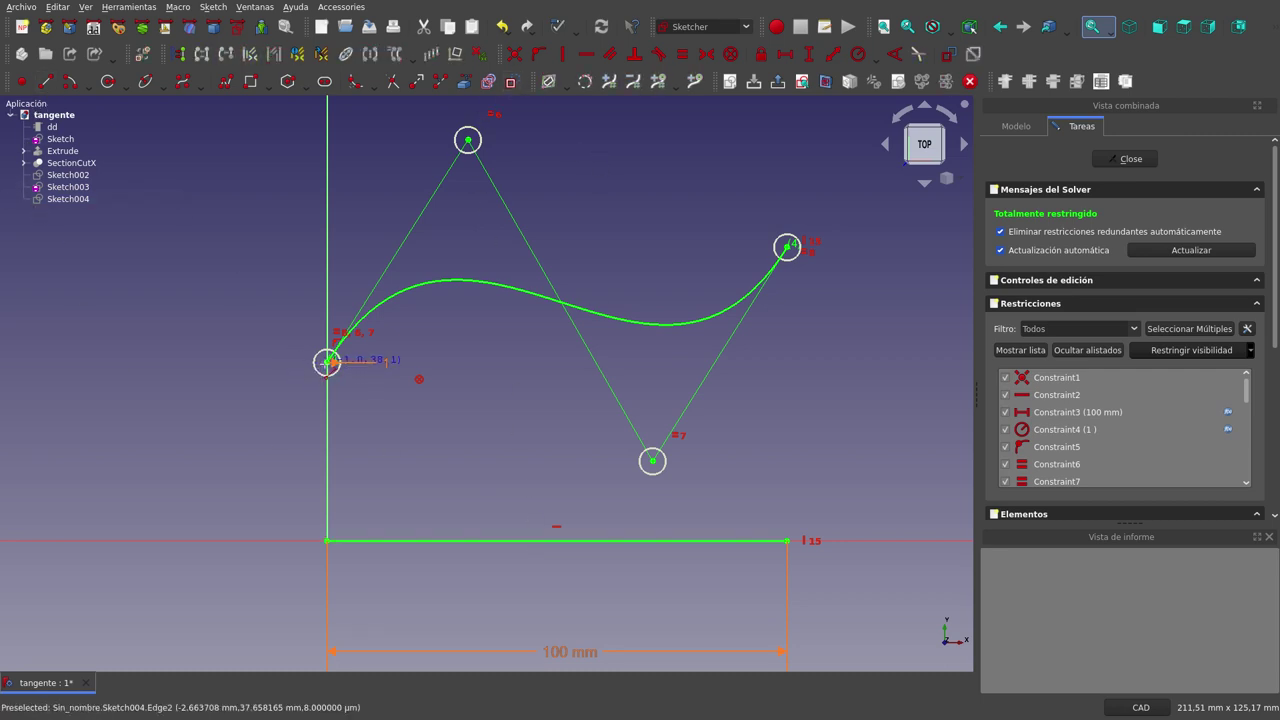
pyautogui.click(327, 361)
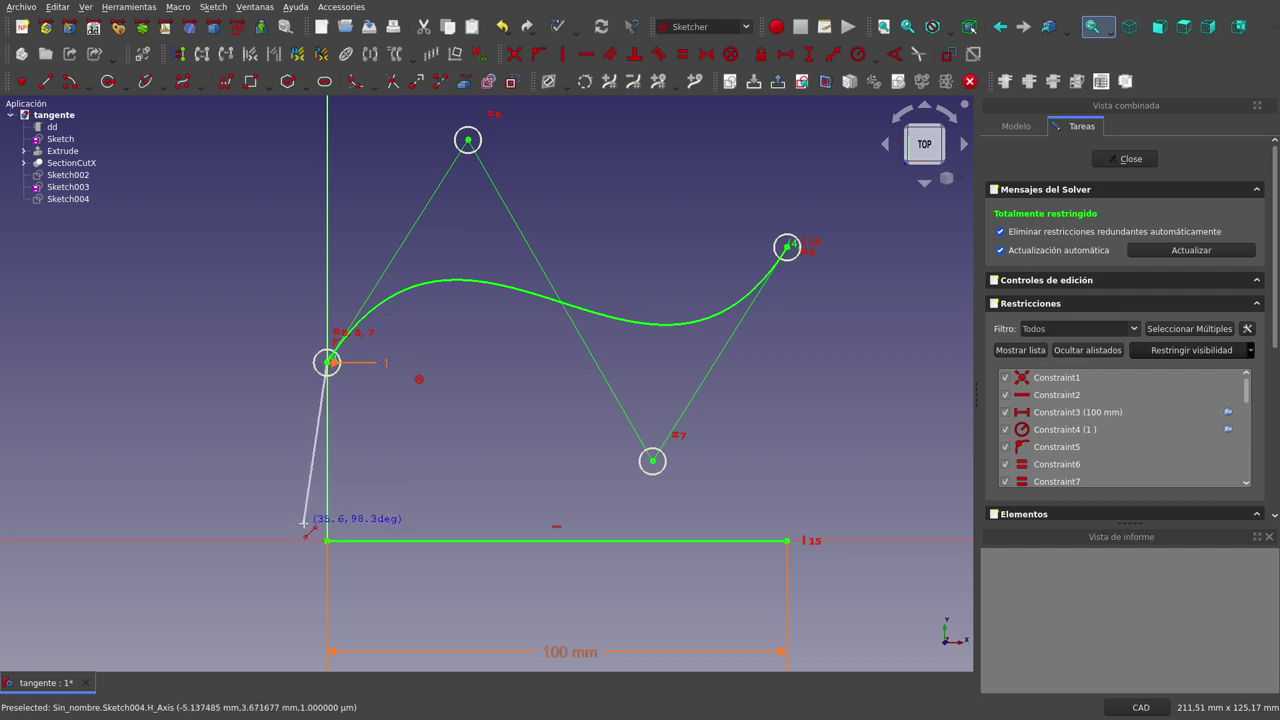
pyautogui.click(304, 522)
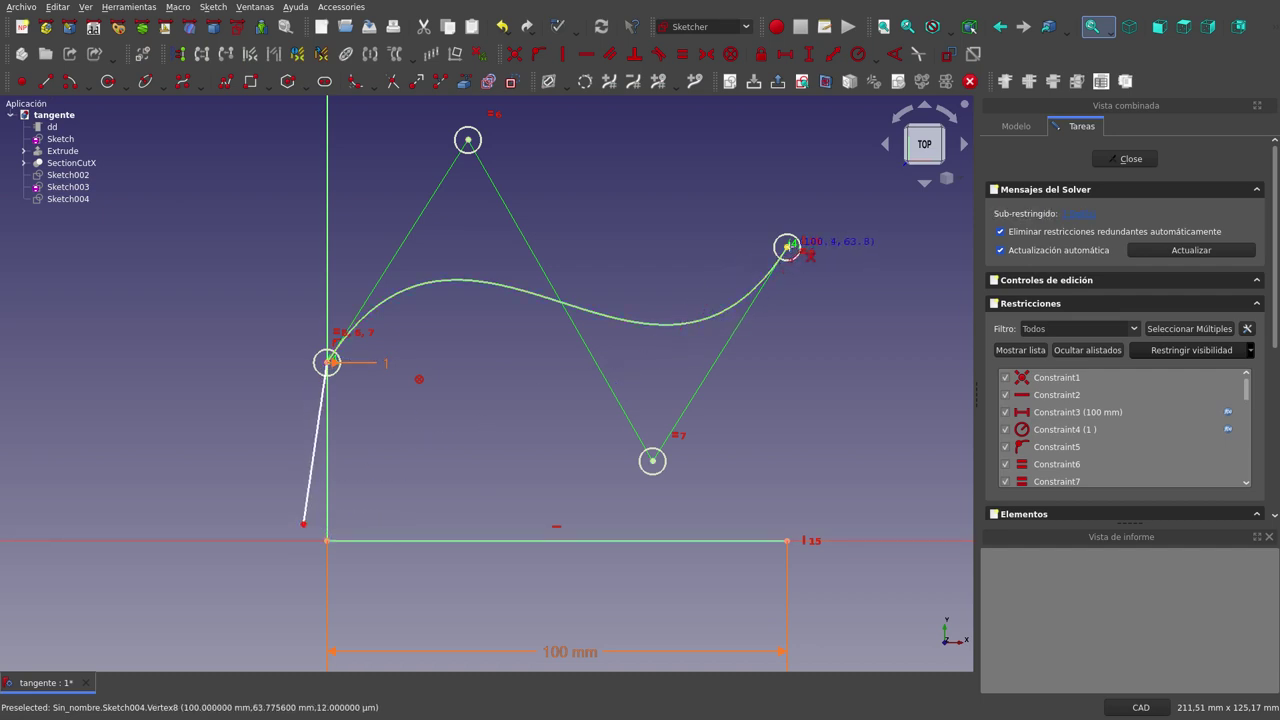
pyautogui.click(787, 245)
pyautogui.click(818, 513)
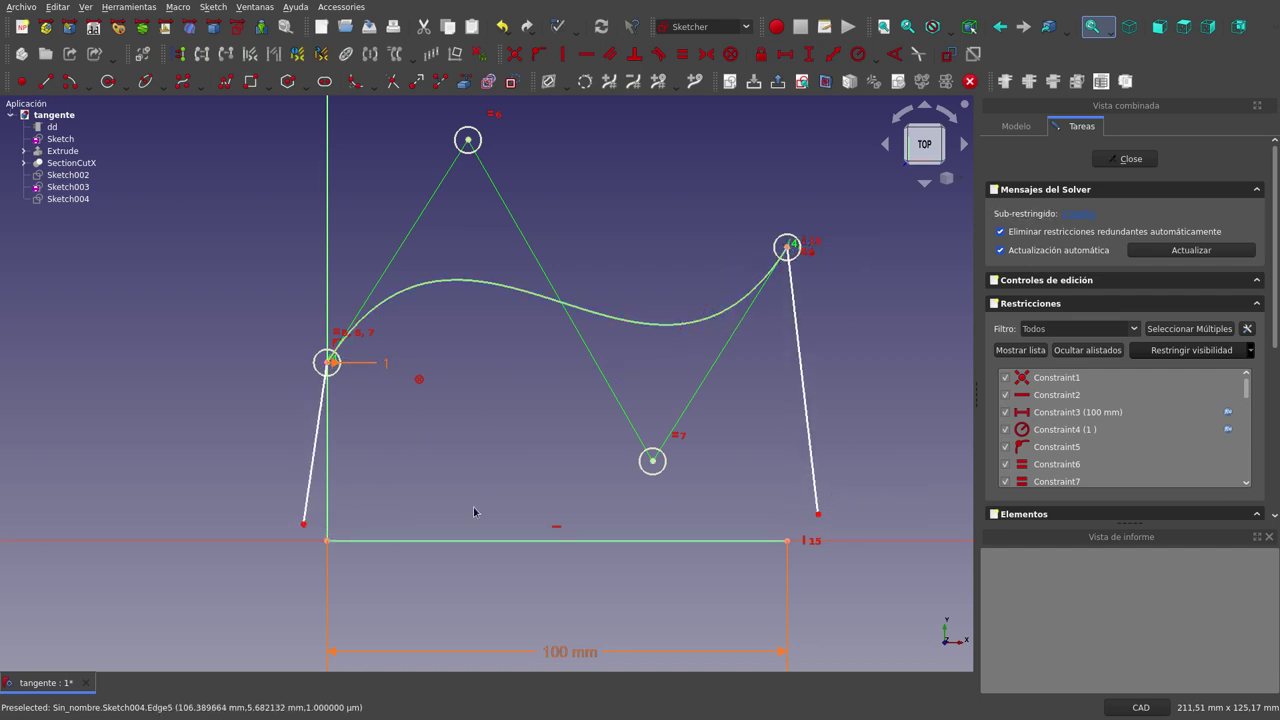
pyautogui.rightClick(240, 485)
pyautogui.click(266, 505)
pyautogui.moveTo(276, 506); pyautogui.dragTo(390, 583)
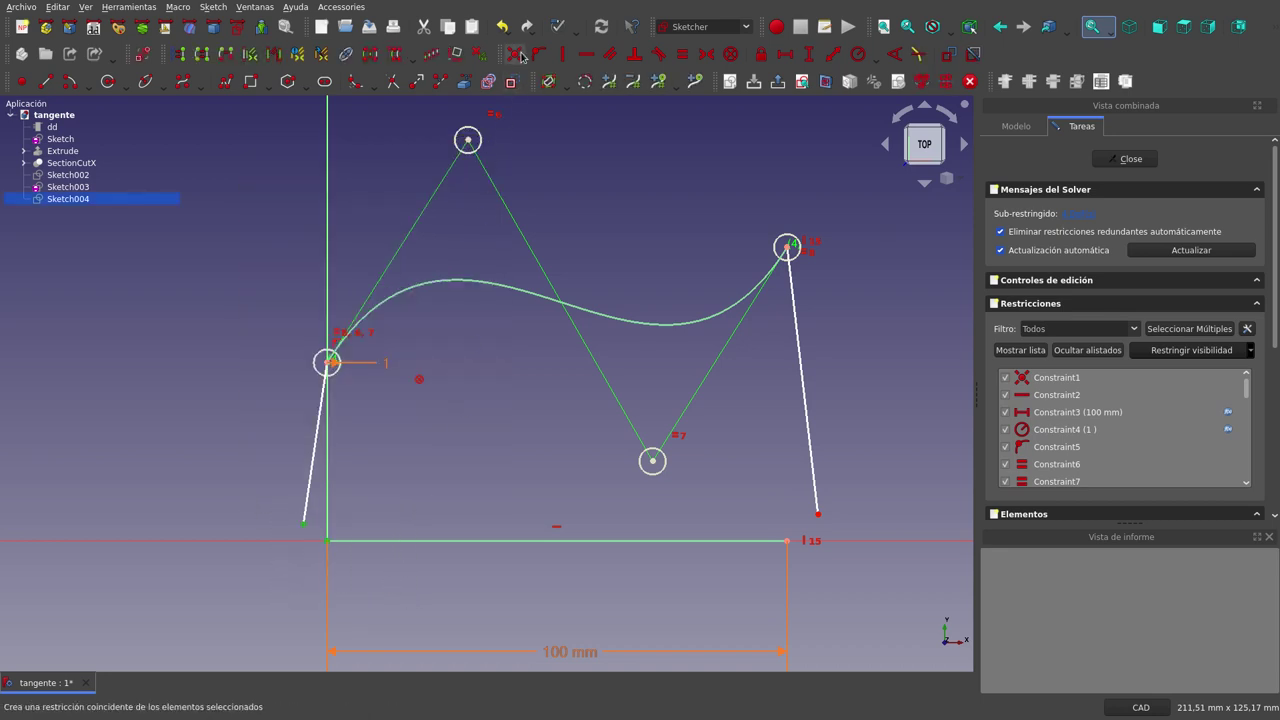
pyautogui.press('Delete')
# Make the right line's lower end coincident with the base corner and close the sketch
pyautogui.moveTo(763, 573); pyautogui.dragTo(870, 458)
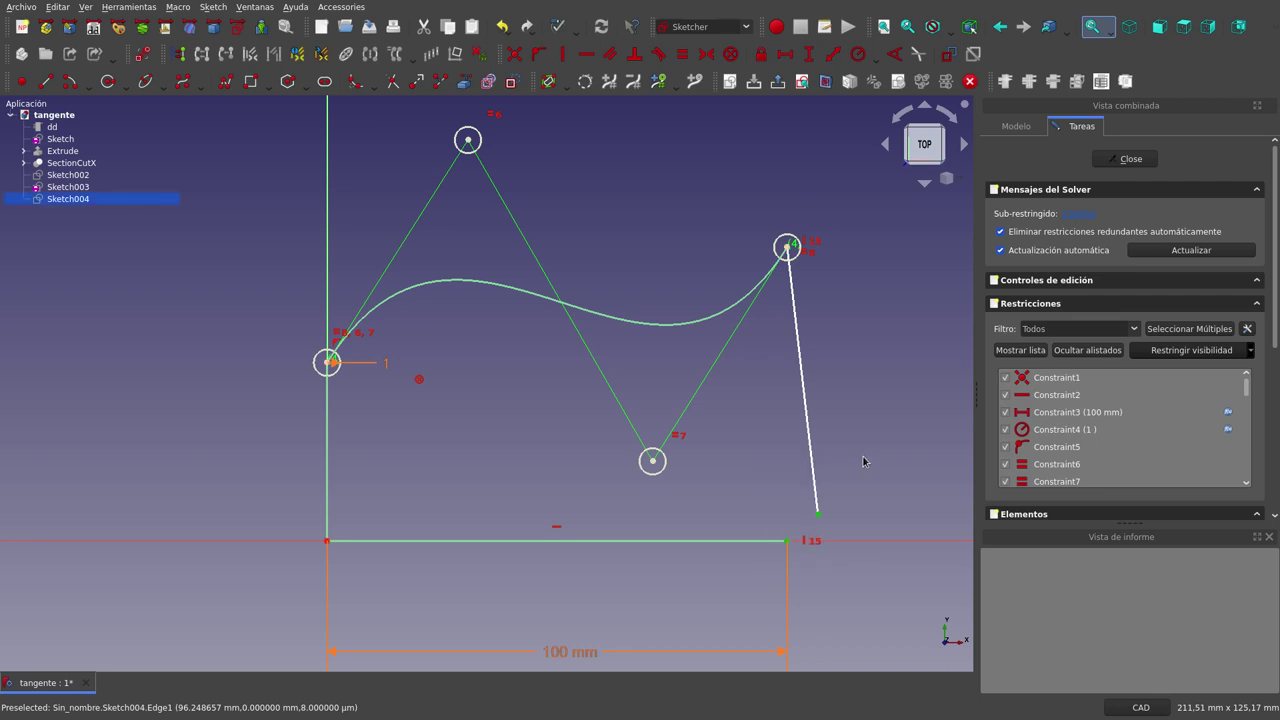
pyautogui.click(514, 55)
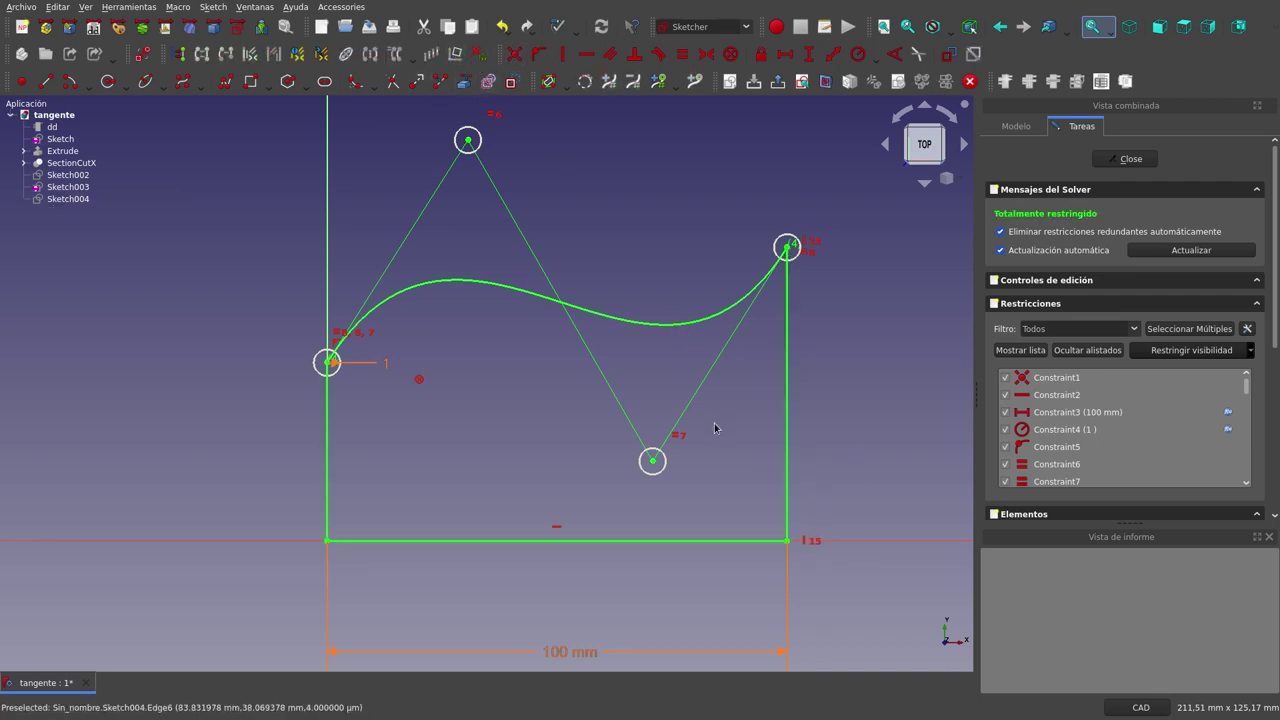
pyautogui.click(1123, 160)
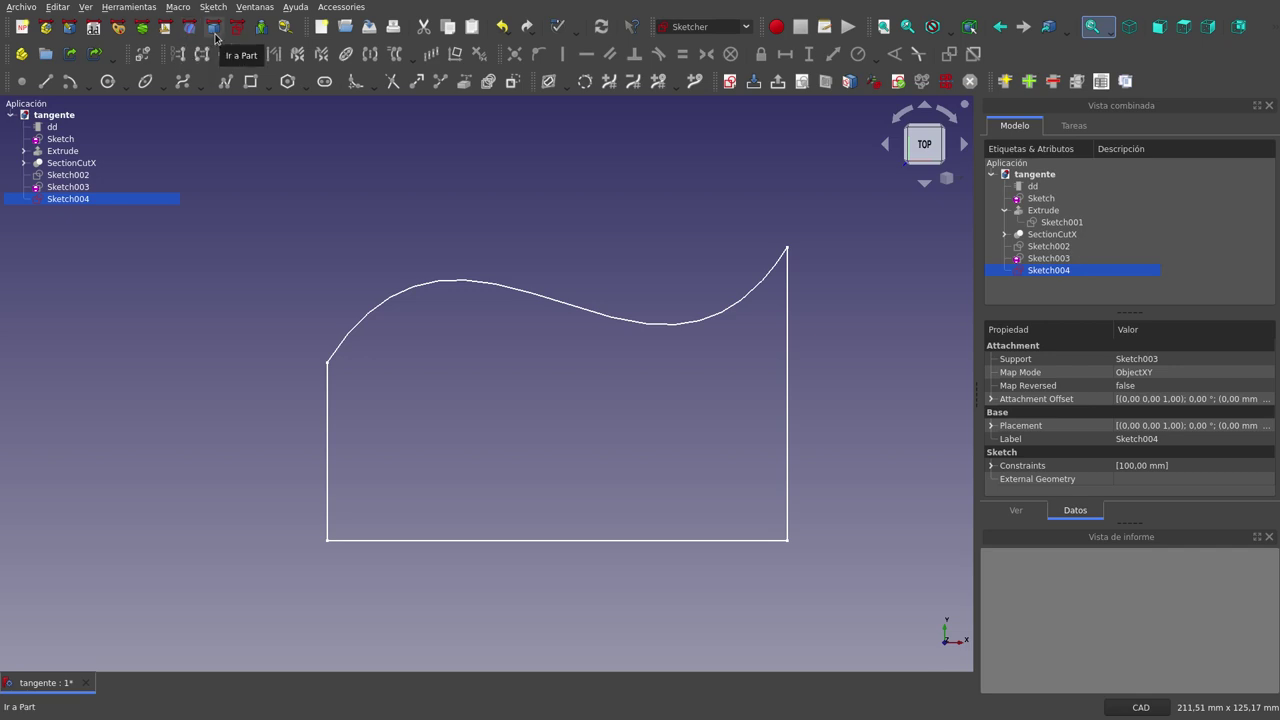
# In the Part workbench, start a 10 mm extrusion of Sketch004 along its normal
pyautogui.click(214, 37)
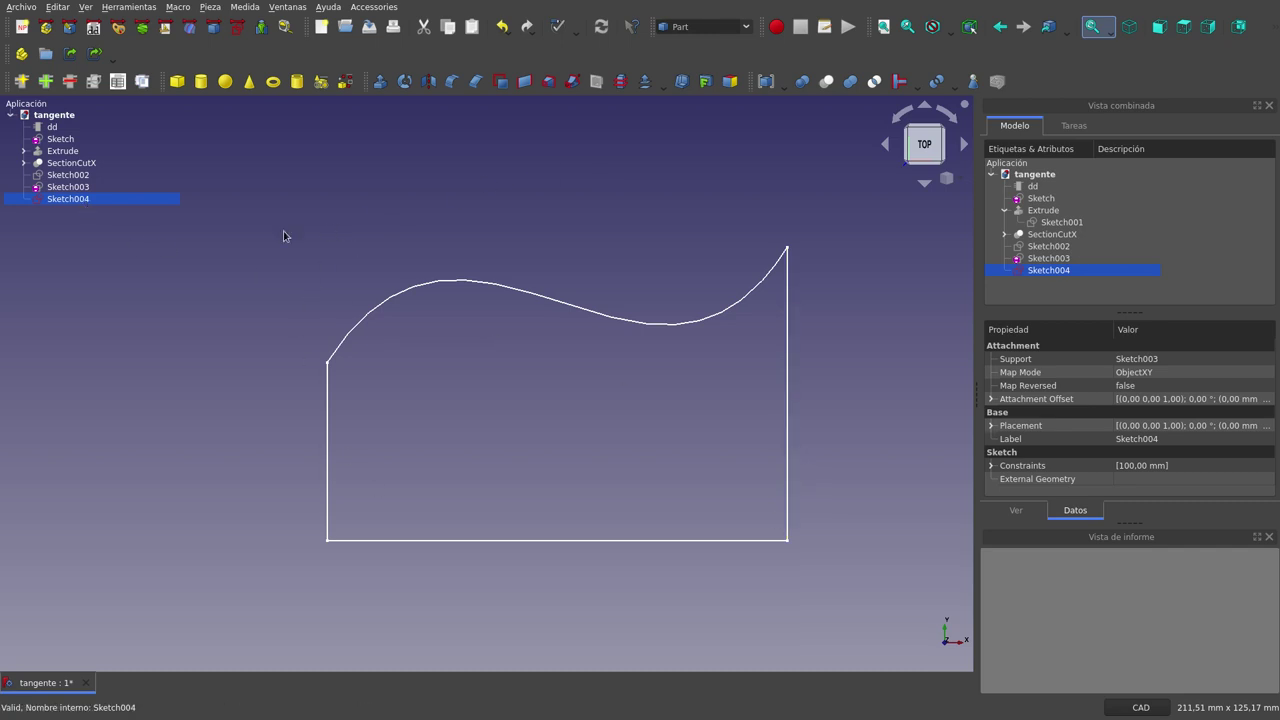
pyautogui.click(497, 226)
pyautogui.click(55, 199)
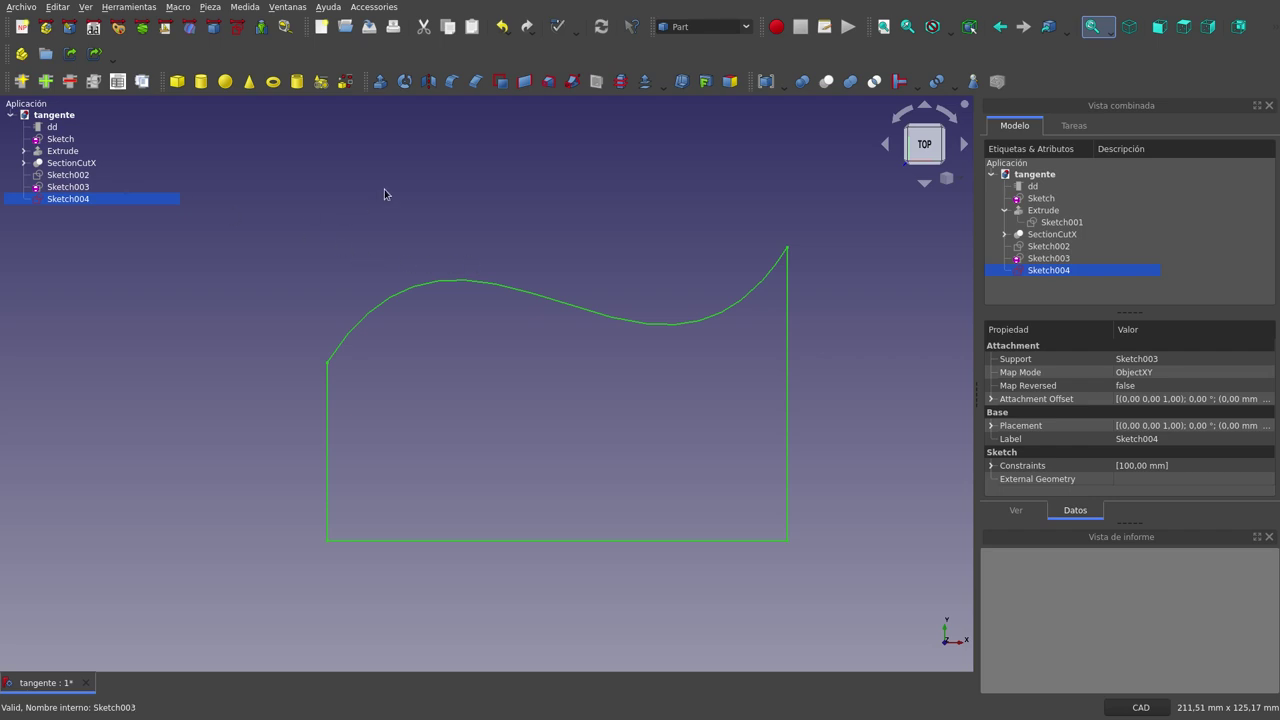
pyautogui.click(380, 81)
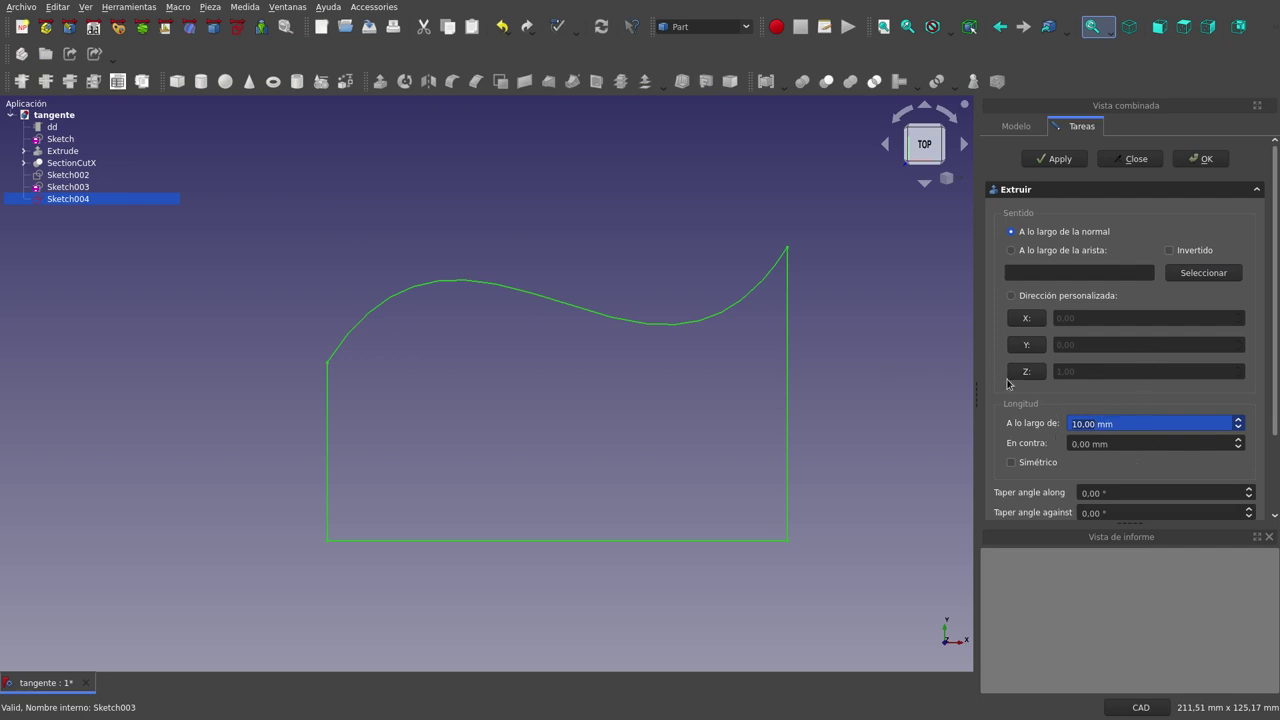
# Confirm the 10 mm extrusion Extrude001 and return to an exact top view
pyautogui.click(1213, 160)
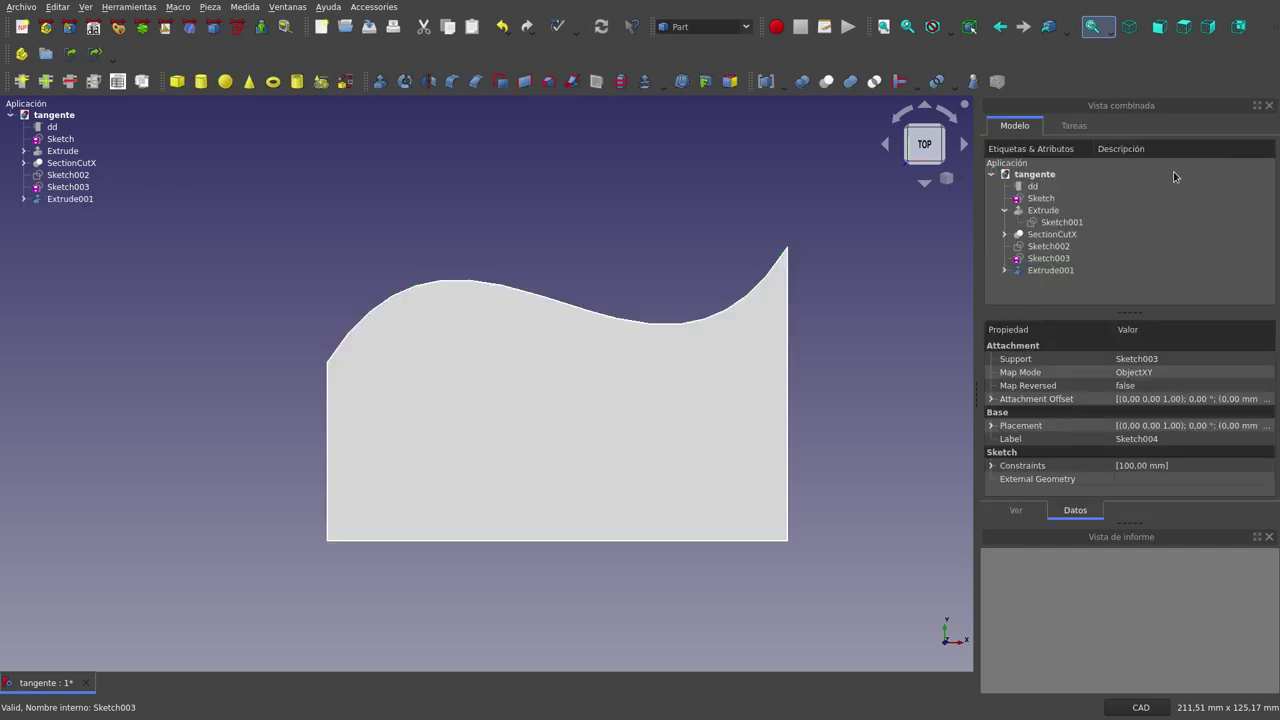
pyautogui.click(716, 193)
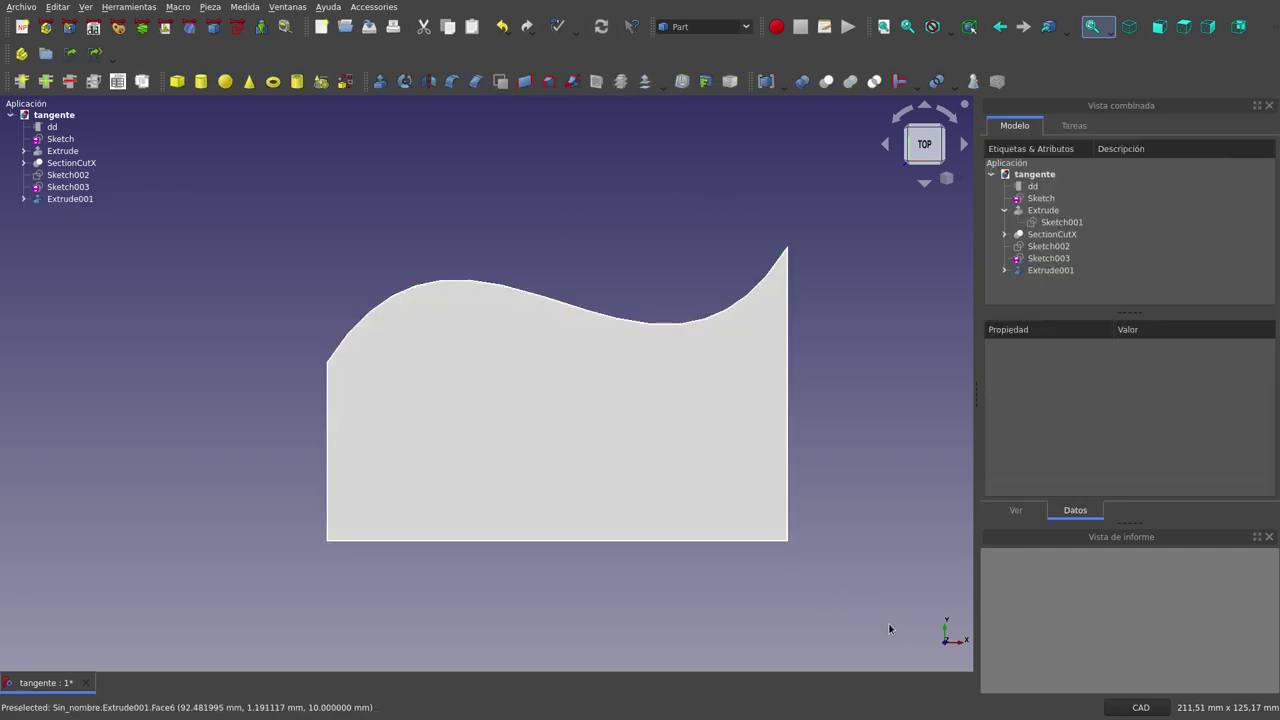
pyautogui.moveTo(510, 139)
pyautogui.mouseDown(button='middle')
pyautogui.moveTo(500, 132)
pyautogui.moveTo(489, 180)
pyautogui.mouseUp(button='middle')
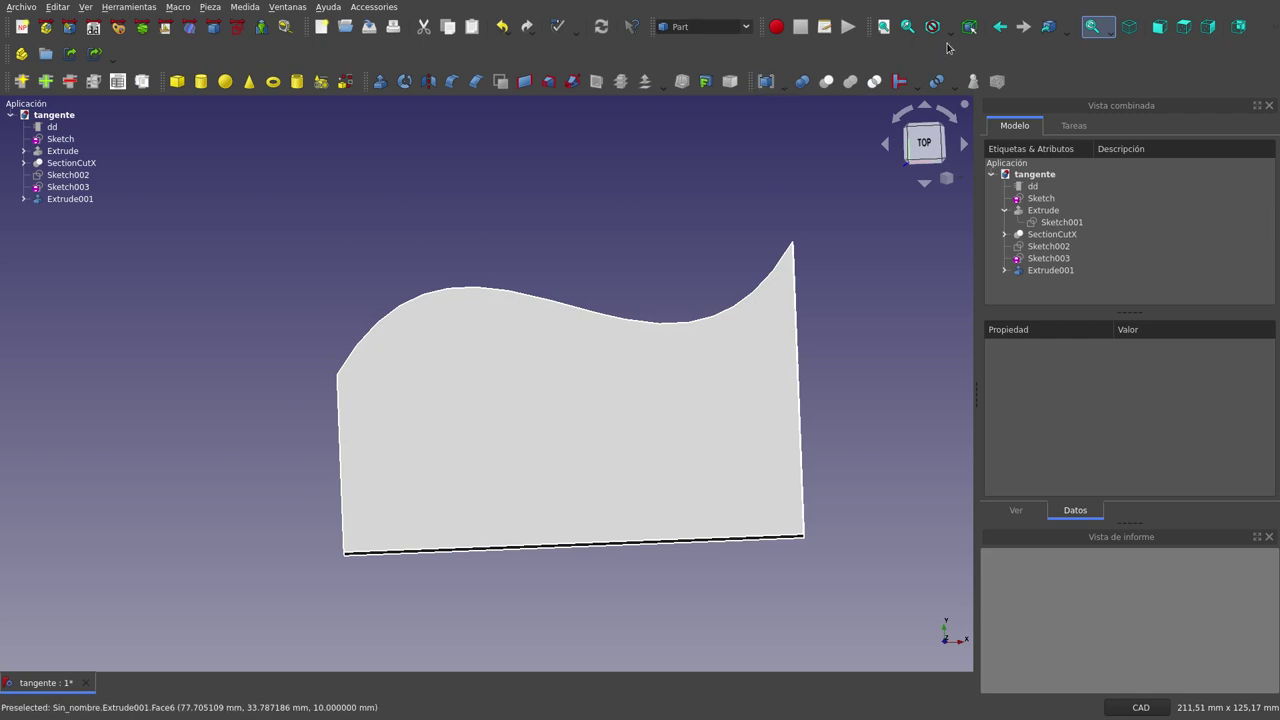
pyautogui.click(1183, 26)
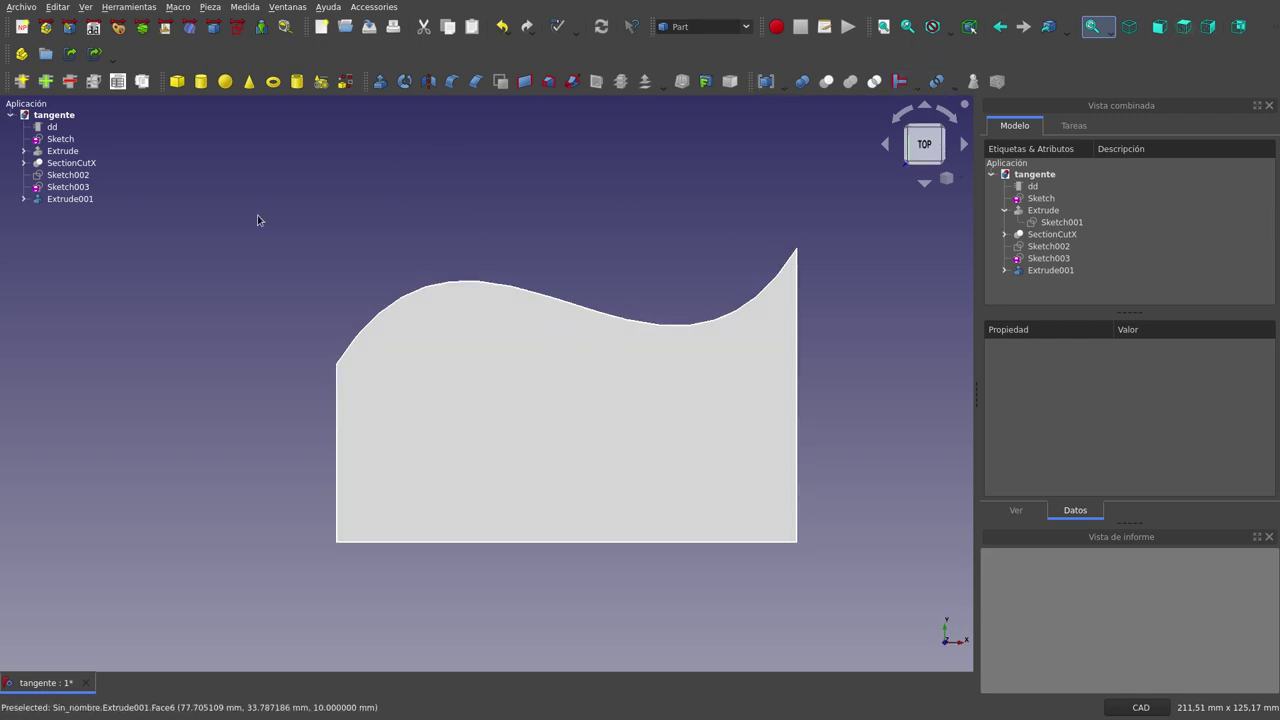
# Select Extrude001 in the model tree
pyautogui.scroll(-2, 408, 226)
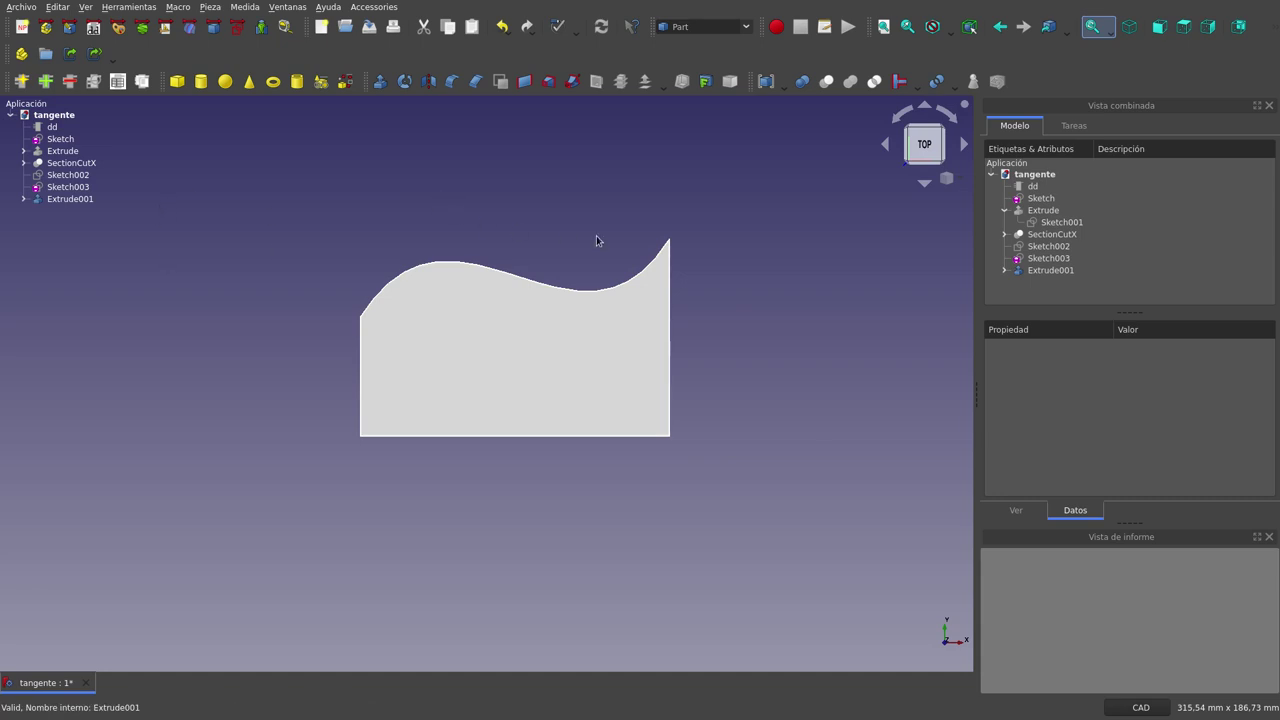
pyautogui.scroll(2, 597, 240)
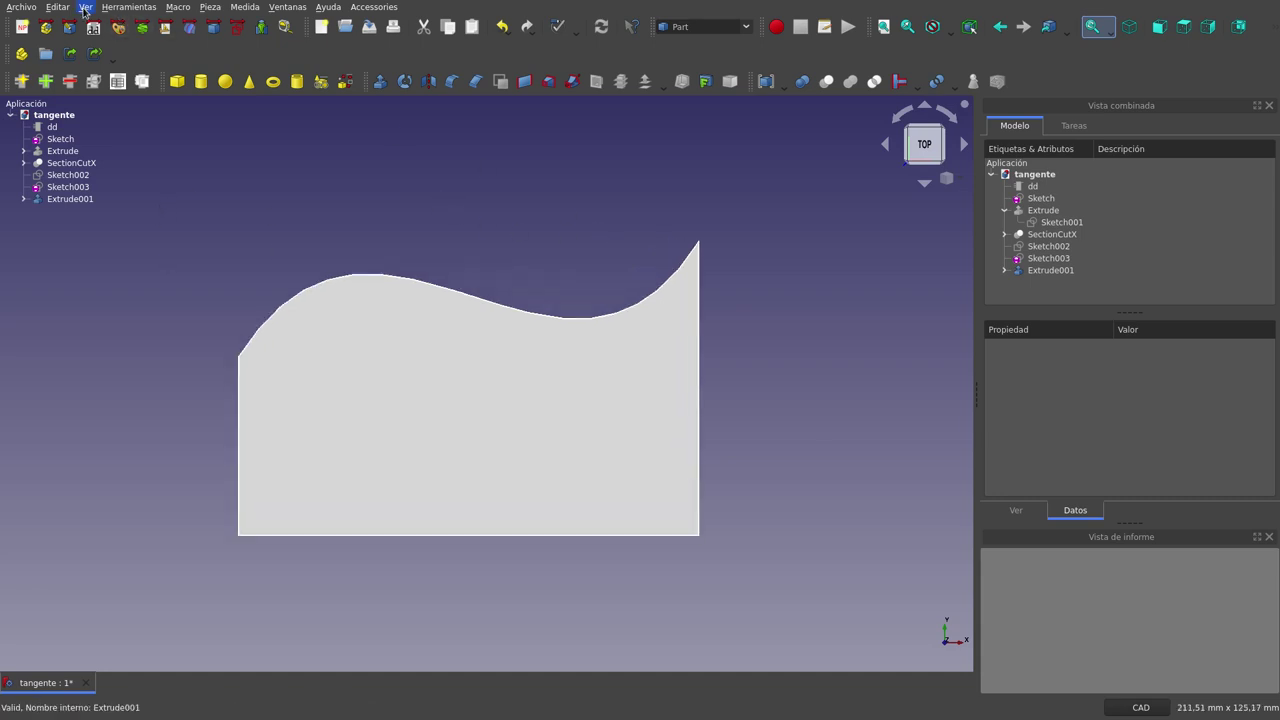
pyautogui.click(70, 199)
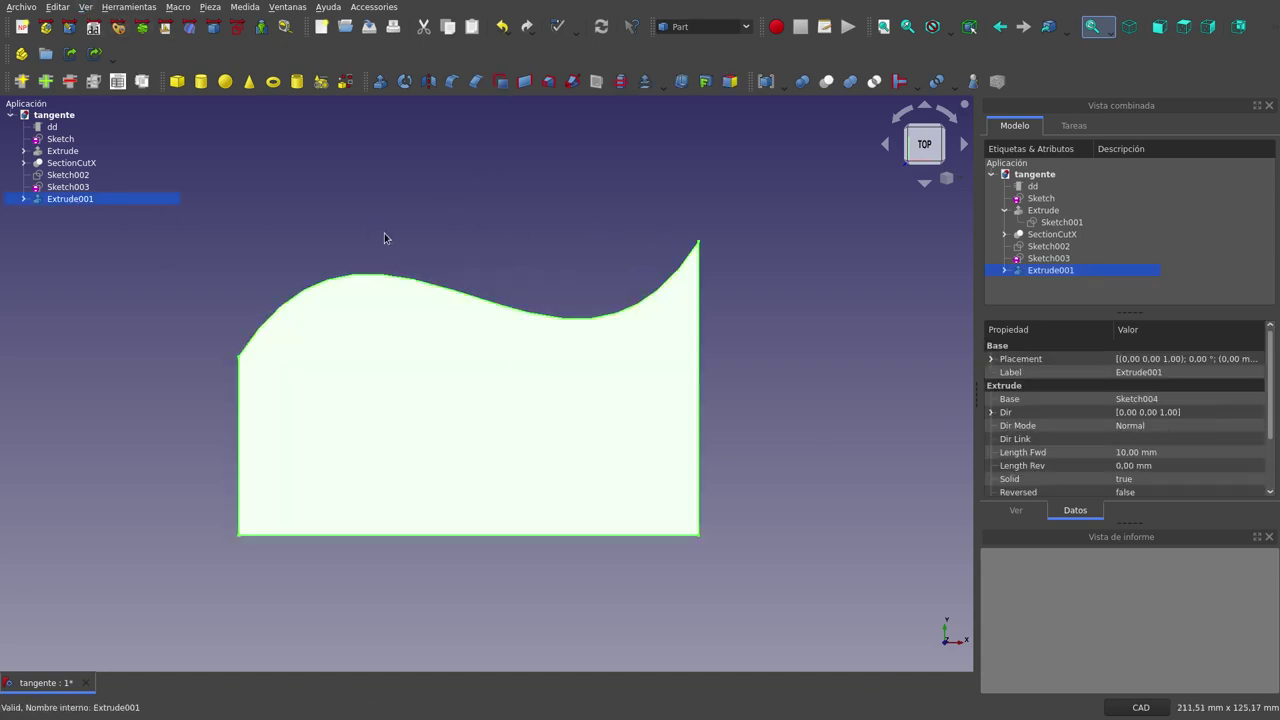
# Add a persistent X section cut at 75 on Extrude001, keeping only the visible cuts
pyautogui.click(85, 7)
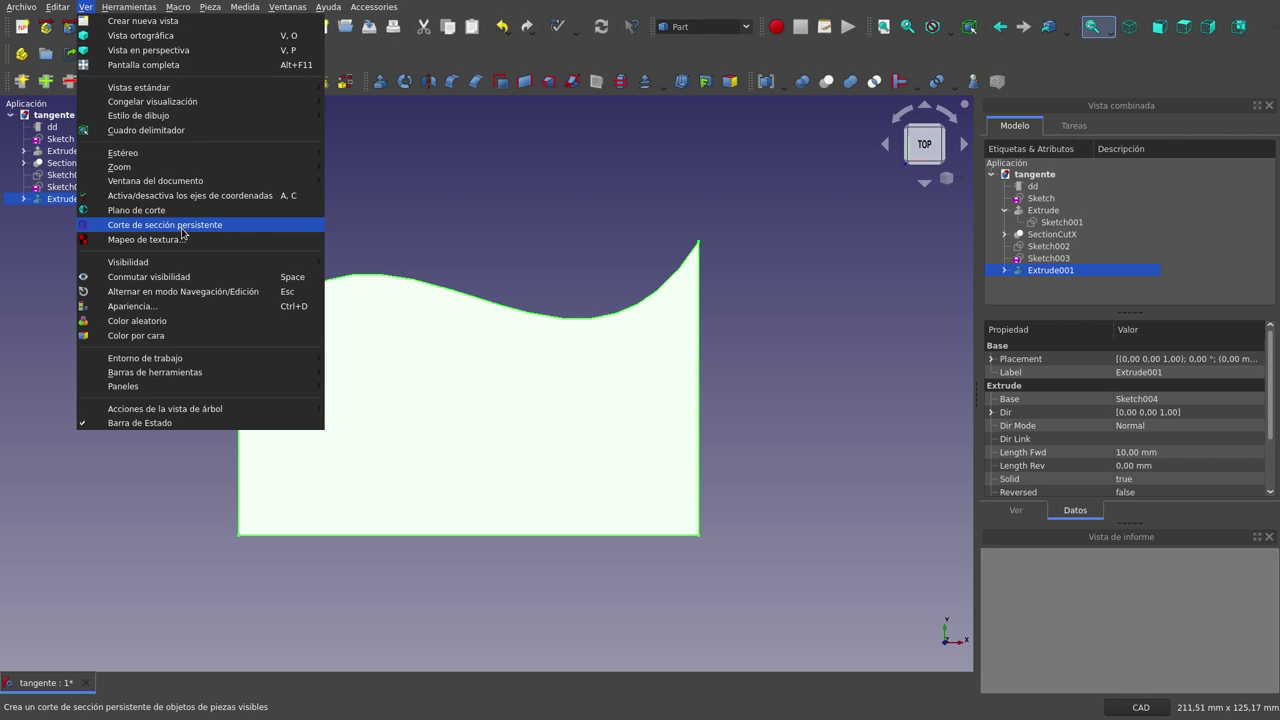
pyautogui.click(183, 233)
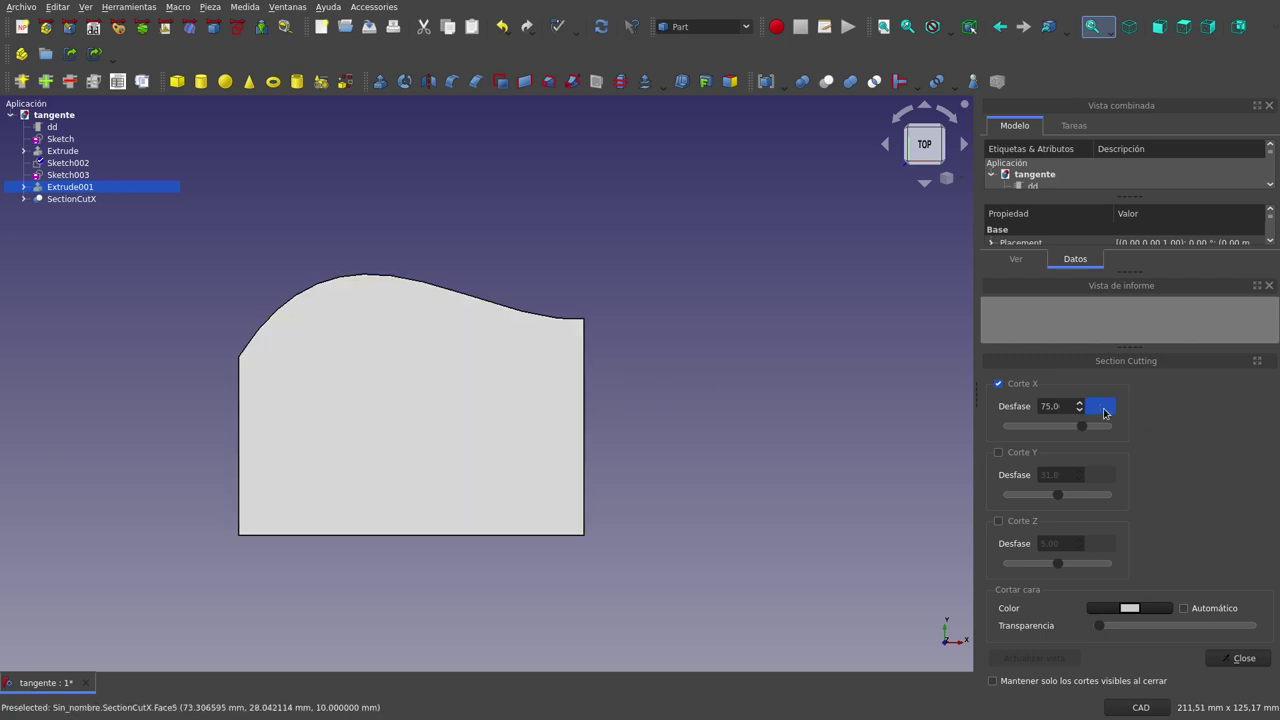
pyautogui.click(1102, 408)
pyautogui.click(1104, 410)
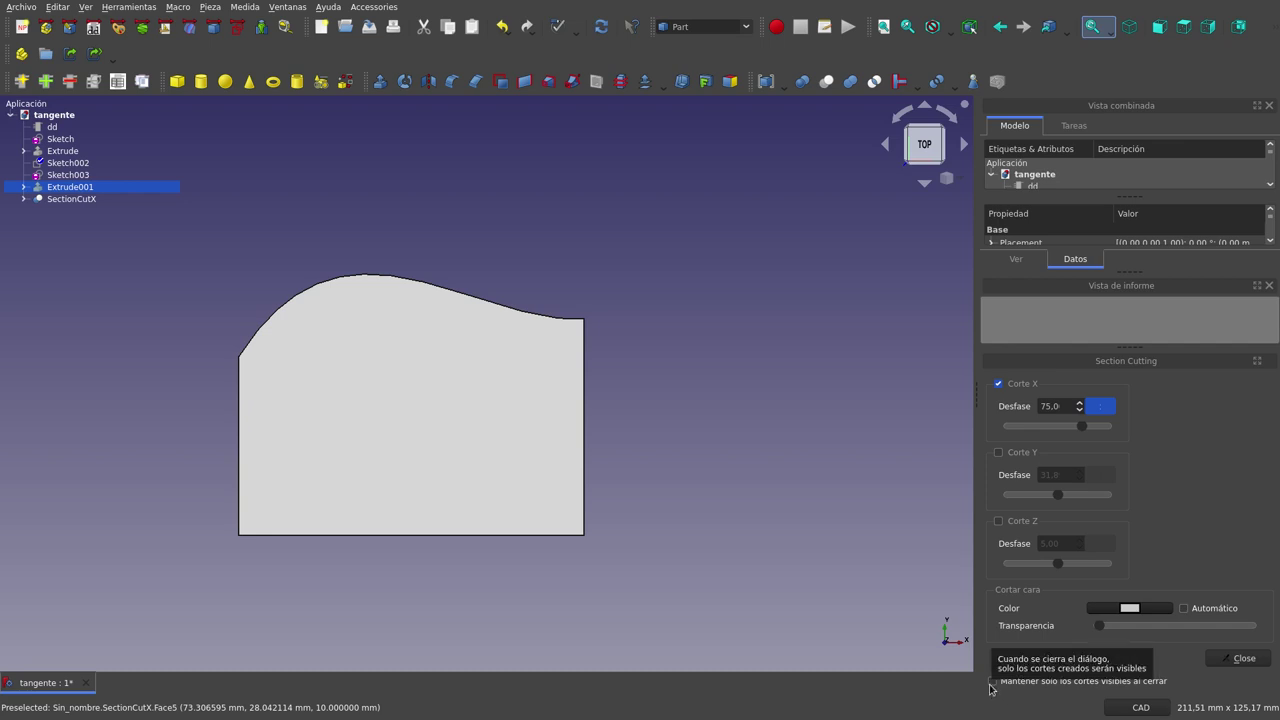
pyautogui.click(992, 684)
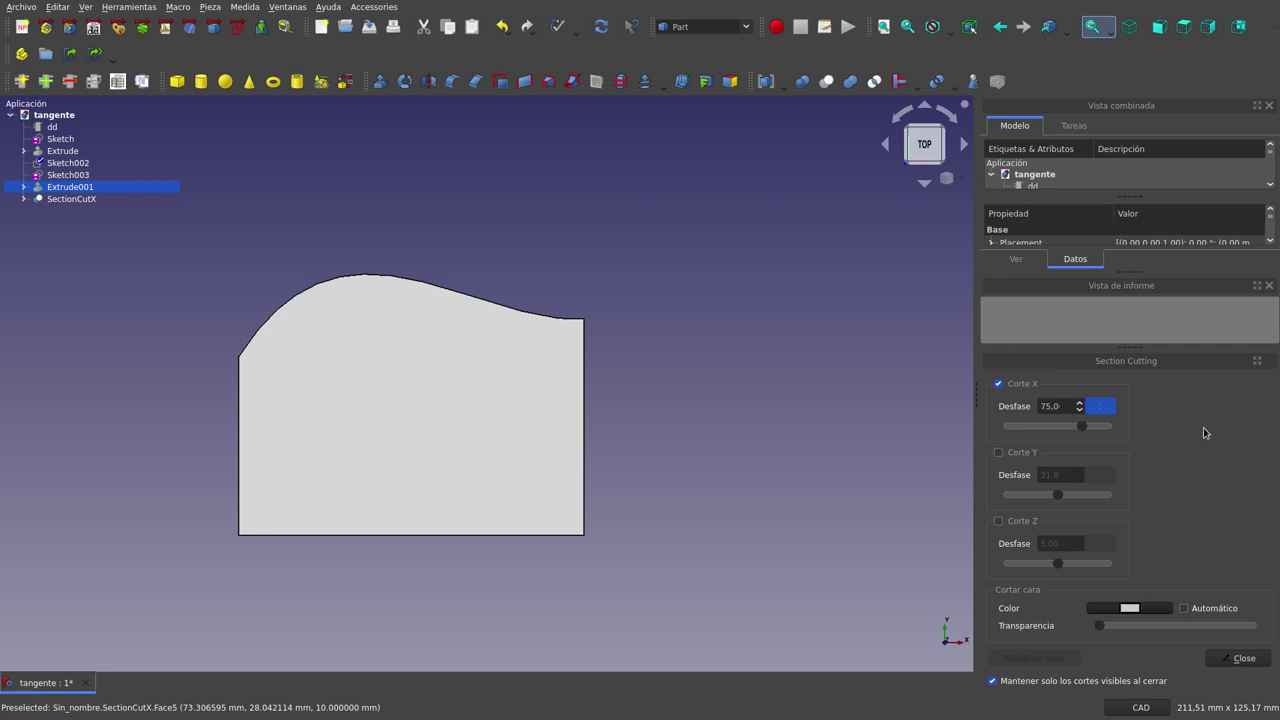
pyautogui.click(1243, 658)
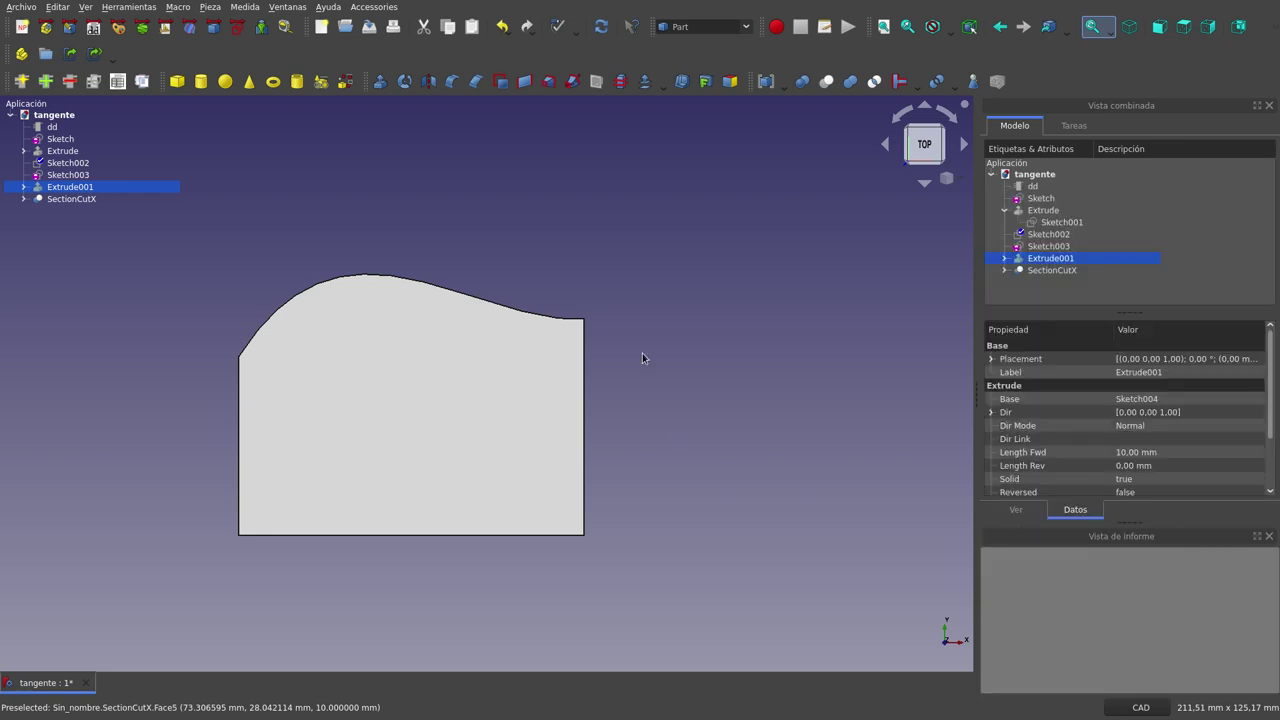
pyautogui.moveTo(486, 283)
pyautogui.mouseDown(button='middle')
pyautogui.moveTo(421, 237)
pyautogui.moveTo(466, 294)
pyautogui.mouseUp(button='middle')
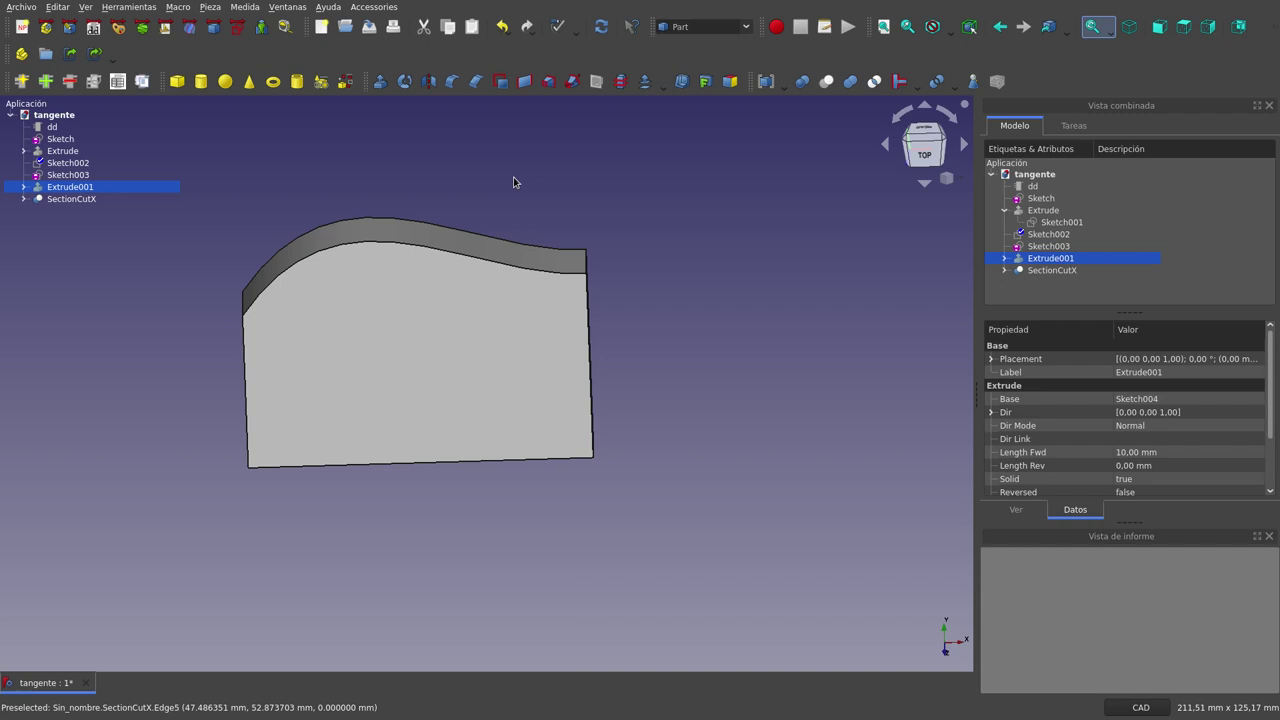
# Create a new sketch, Sketch005, in the Sketcher workbench with Sketch003 selected
pyautogui.click(488, 172)
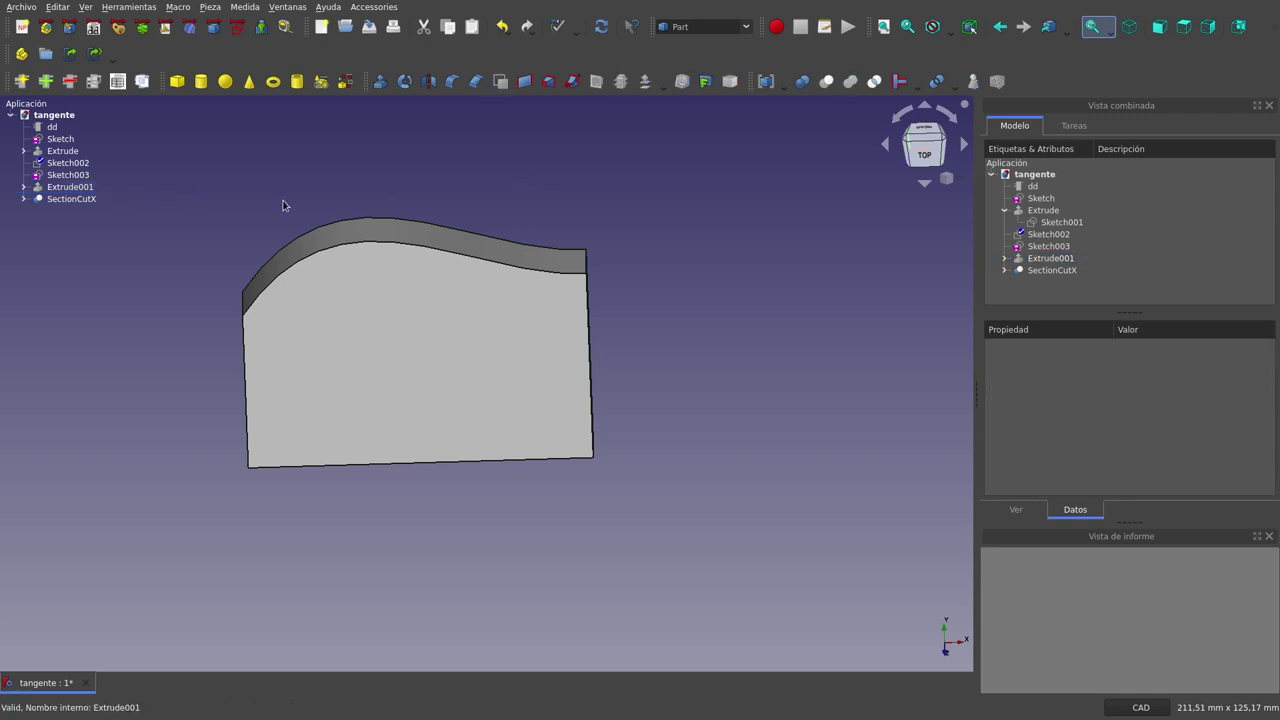
pyautogui.click(80, 176)
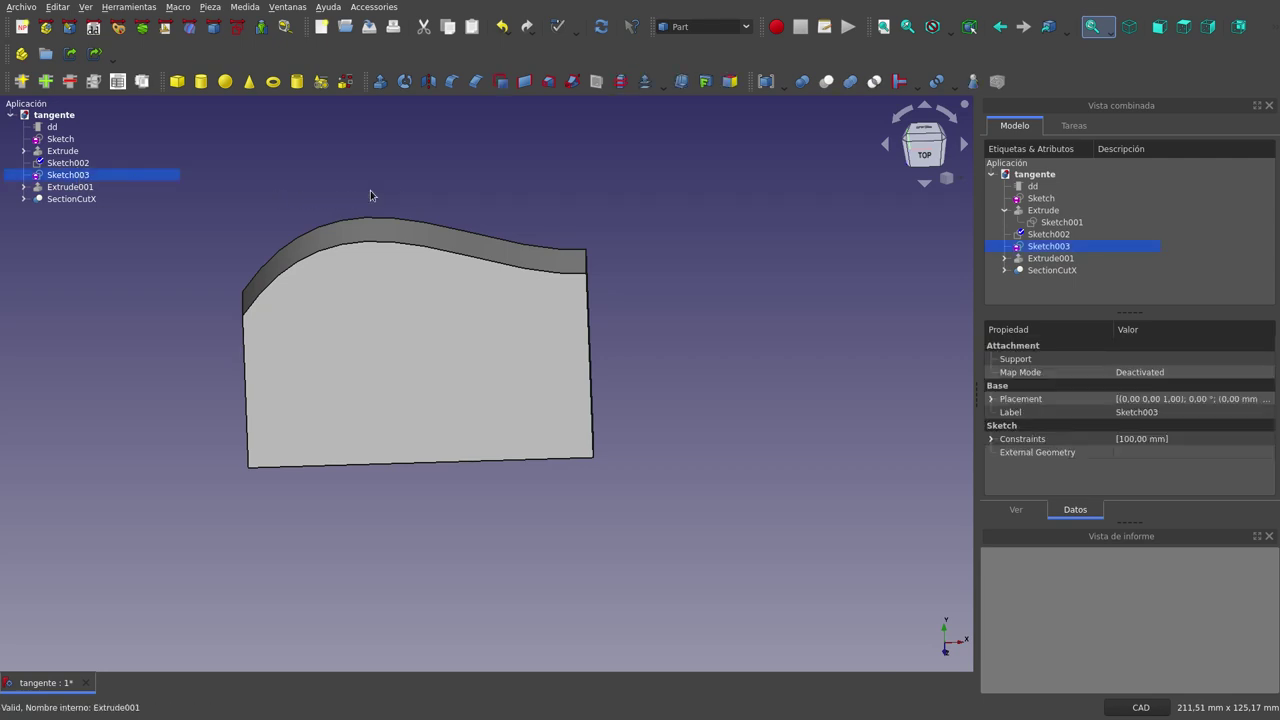
pyautogui.click(236, 27)
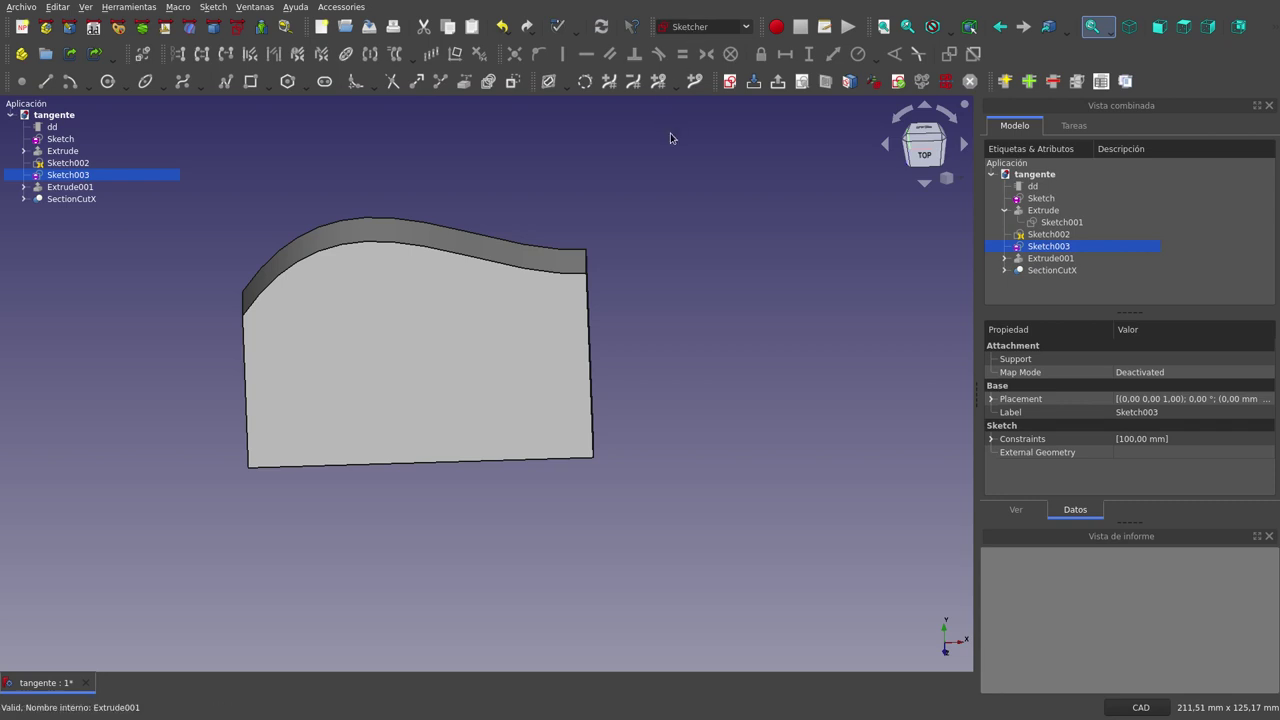
pyautogui.click(730, 85)
pyautogui.click(755, 355)
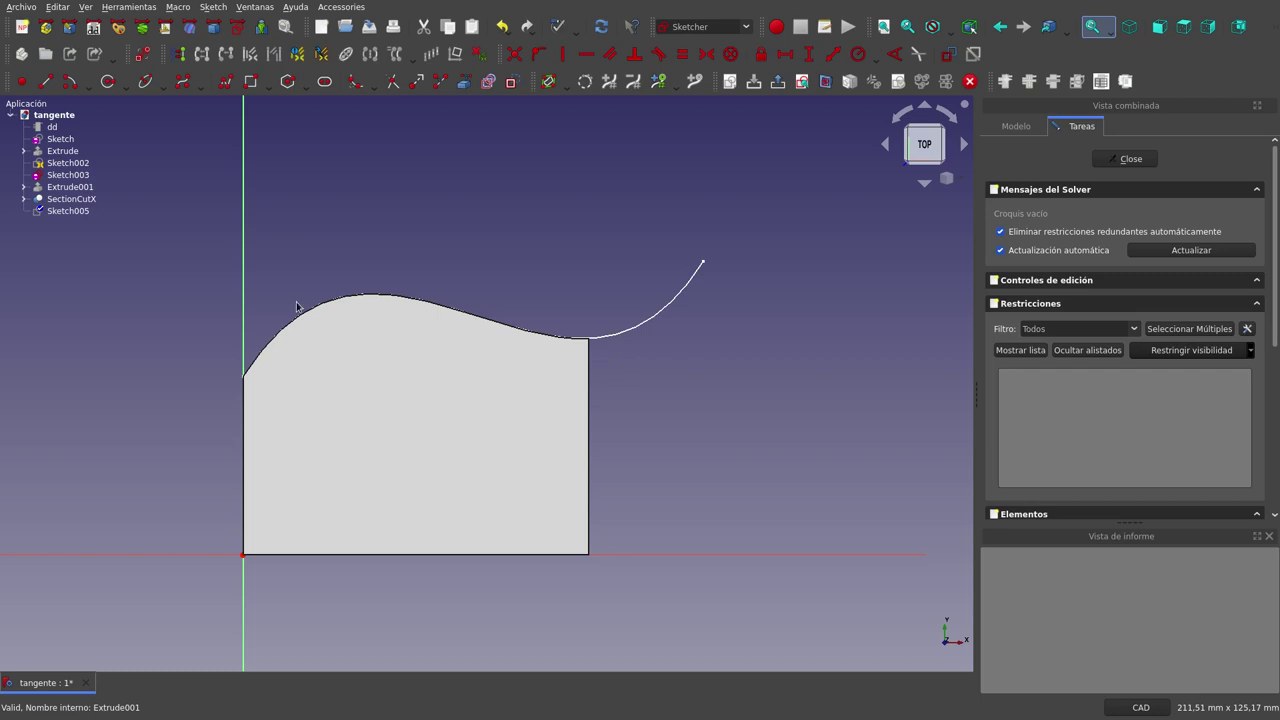
# Hide Sketch003, link the section's top curved edge as external geometry, and view it in section
pyautogui.click(72, 175)
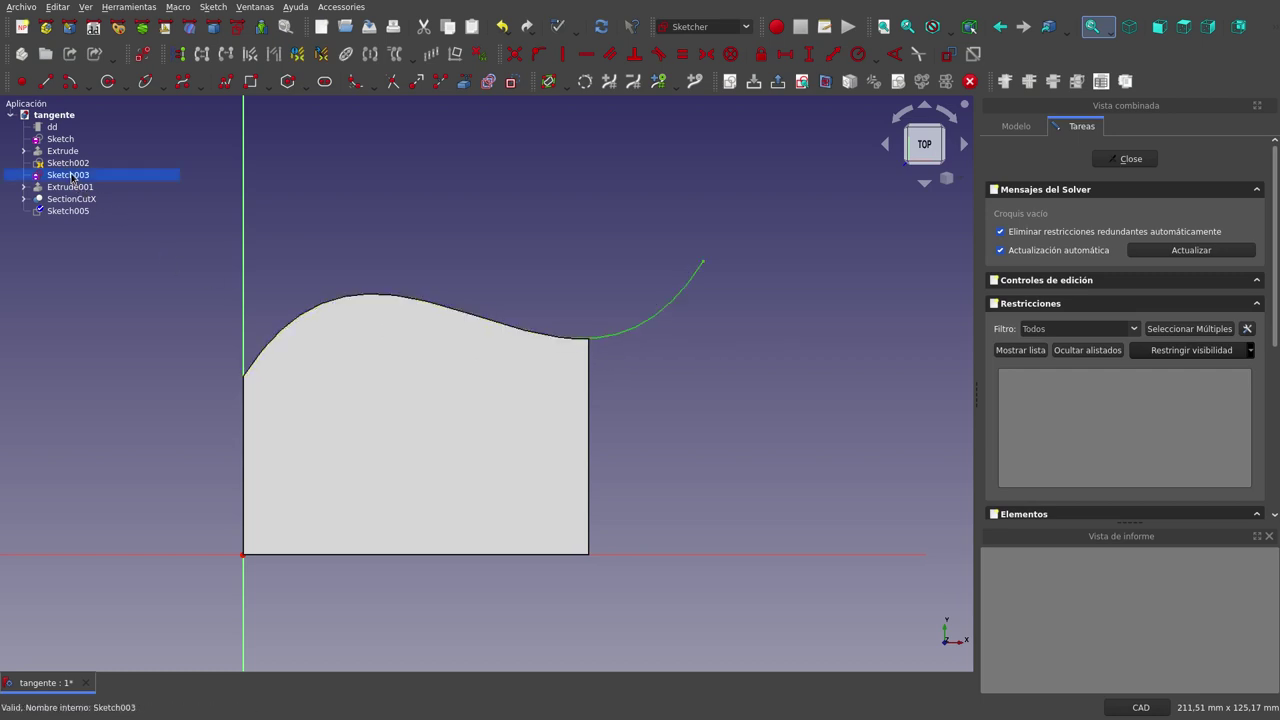
pyautogui.press('space')
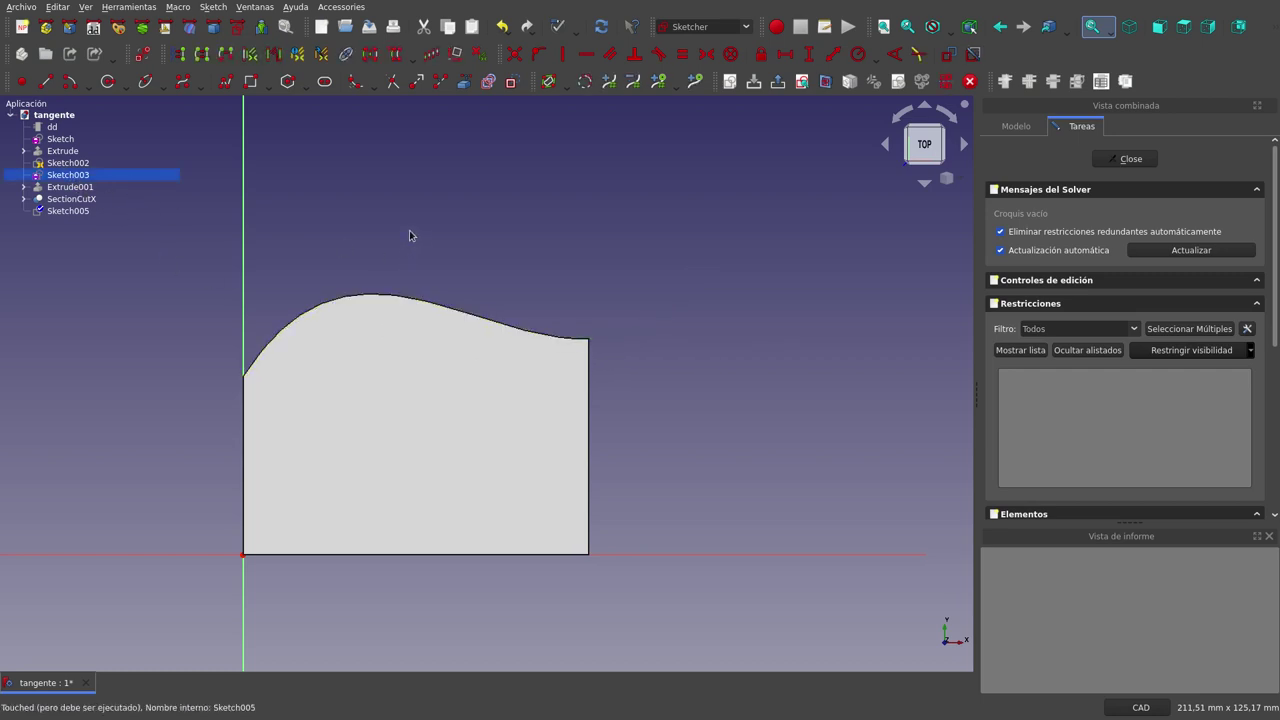
pyautogui.moveTo(409, 229); pyautogui.dragTo(371, 214, button='middle')
pyautogui.scroll(3, 385, 240)
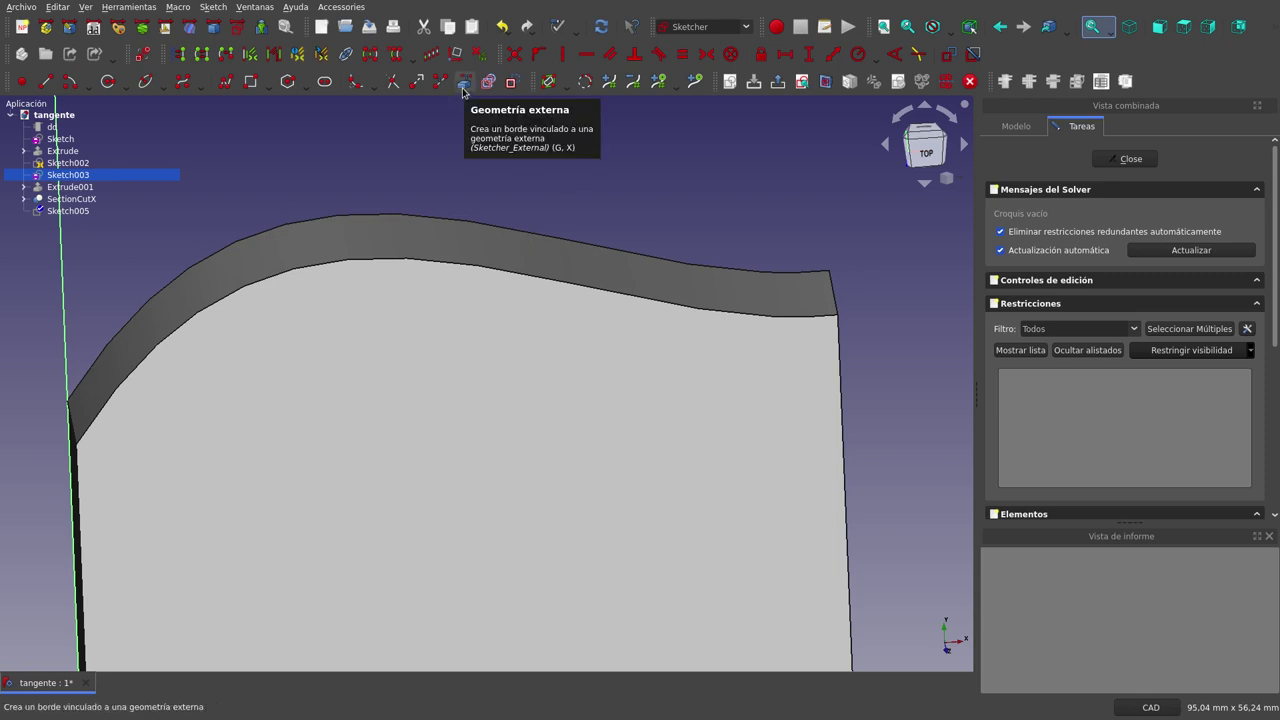
pyautogui.click(463, 84)
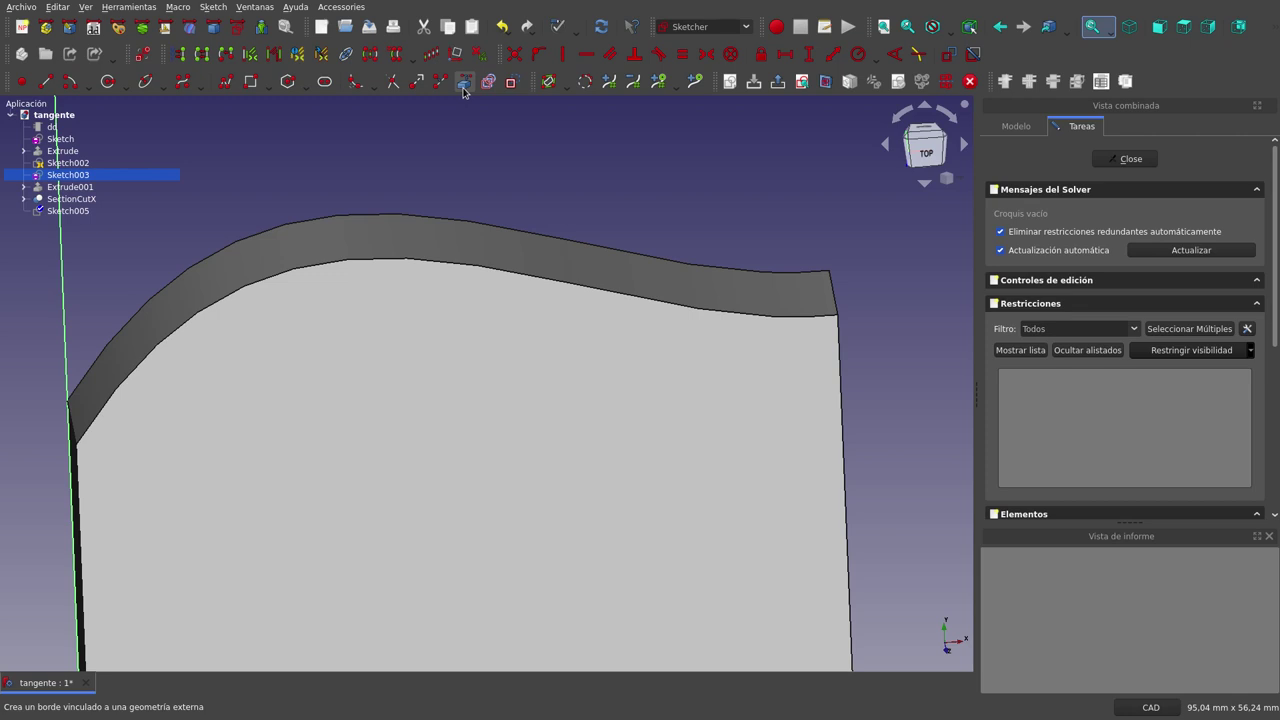
pyautogui.click(489, 220)
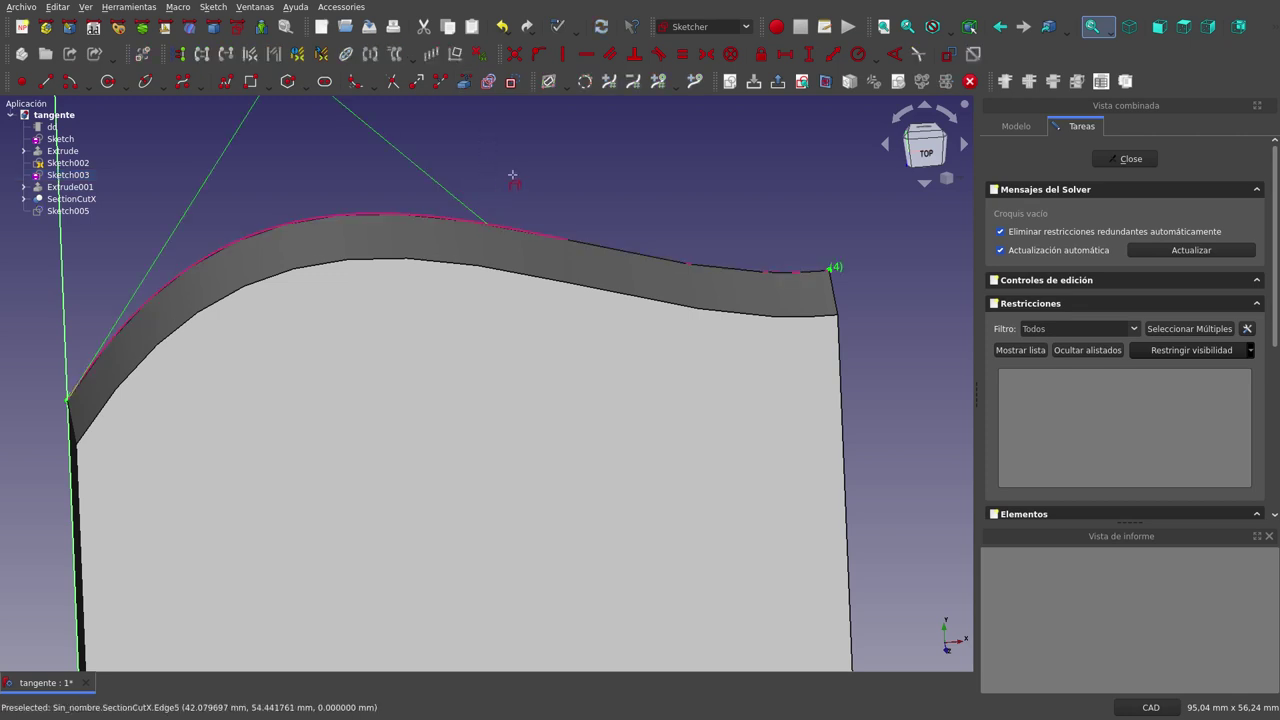
pyautogui.scroll(-5, 513, 166)
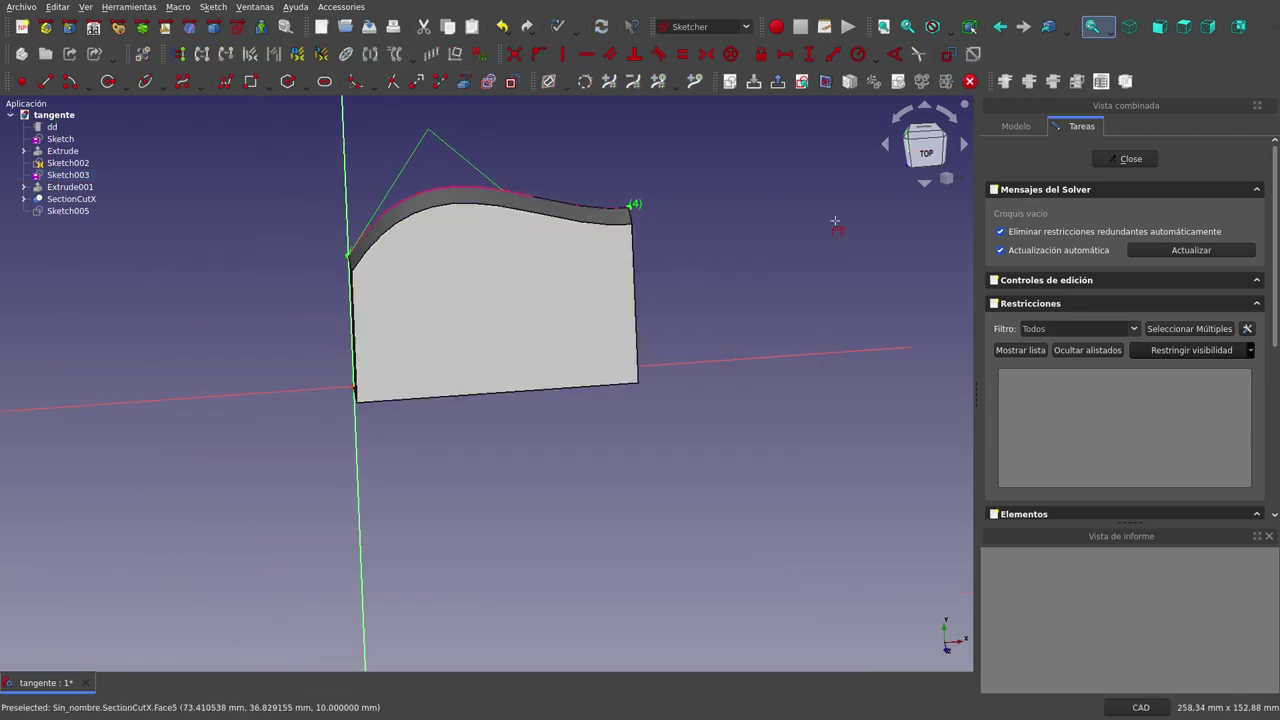
pyautogui.click(825, 86)
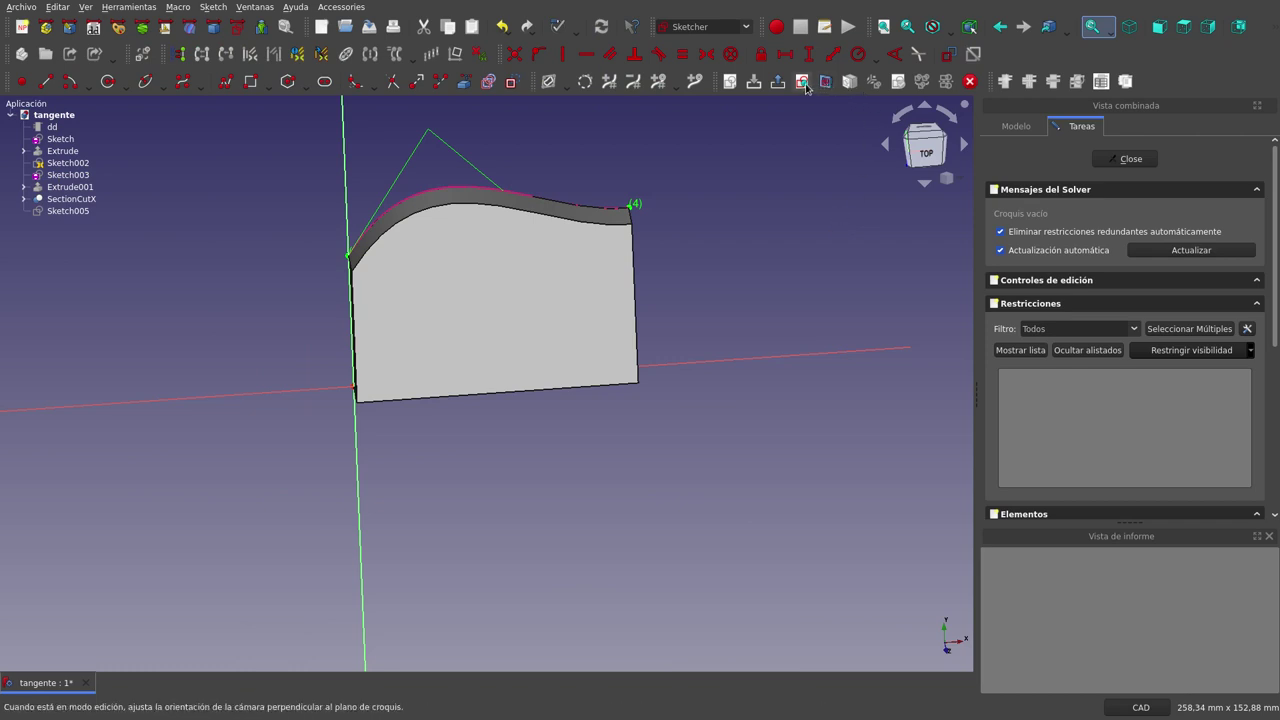
pyautogui.click(70, 199)
# Hide SectionCutX and draw a construction line up-right from near the curve's end
pyautogui.press('space')
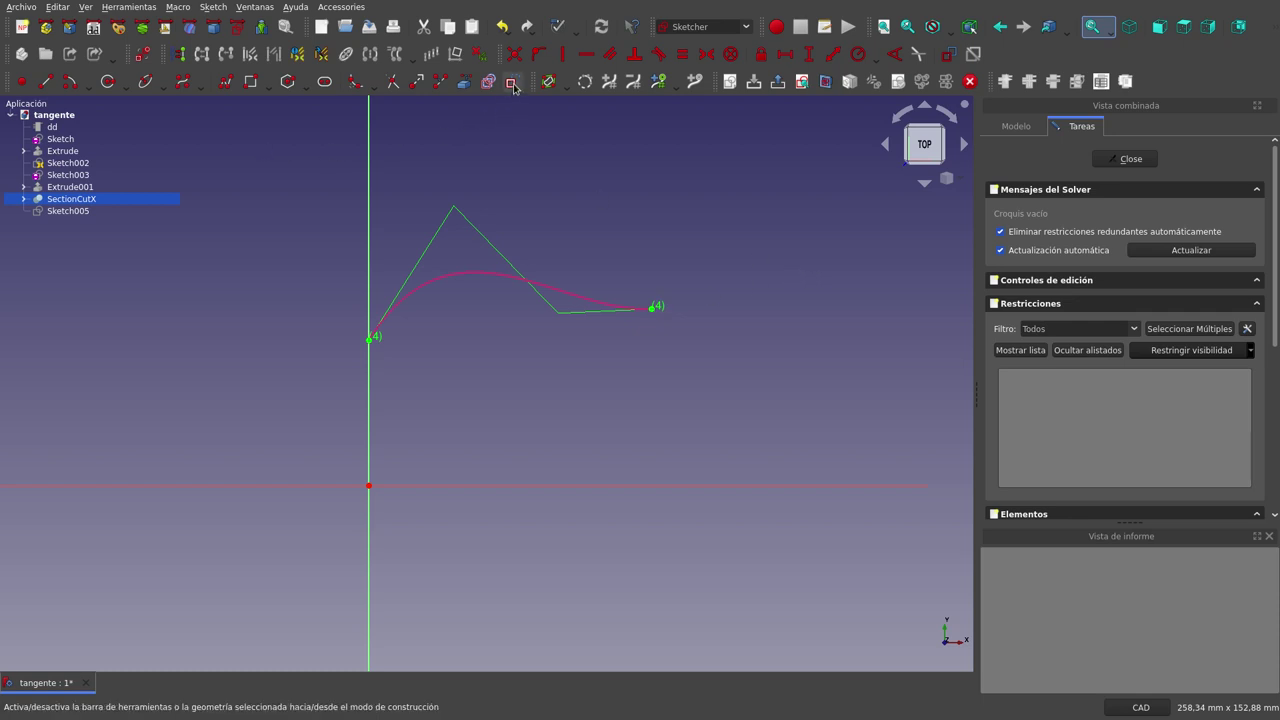
pyautogui.click(46, 81)
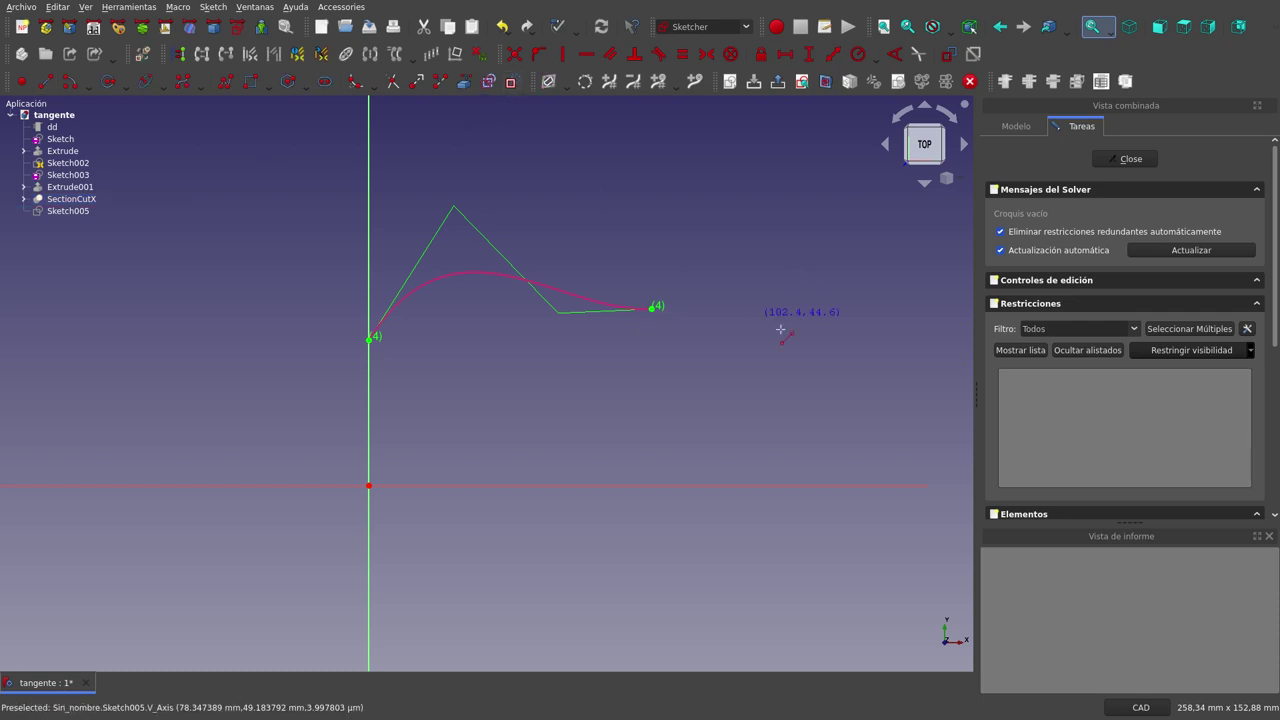
pyautogui.click(682, 334)
pyautogui.click(862, 294)
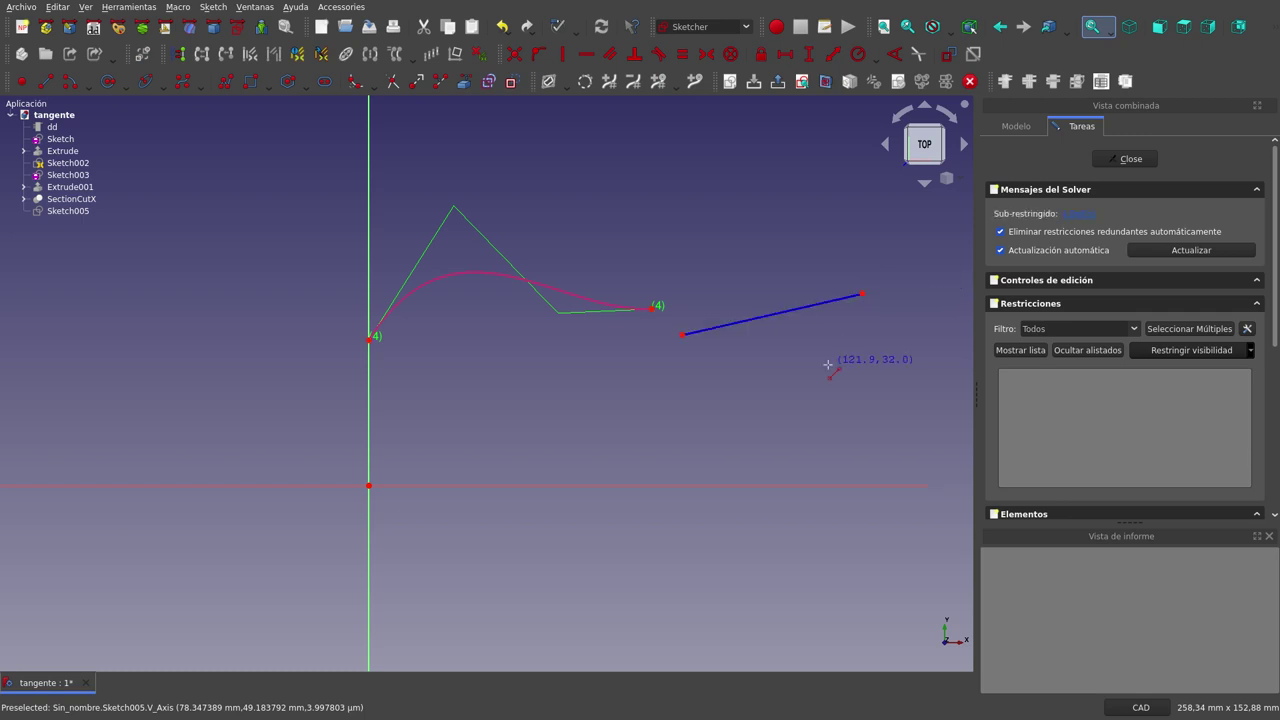
# Make the line tangent to the curve at its right endpoint, then shorten it
pyautogui.click(681, 334)
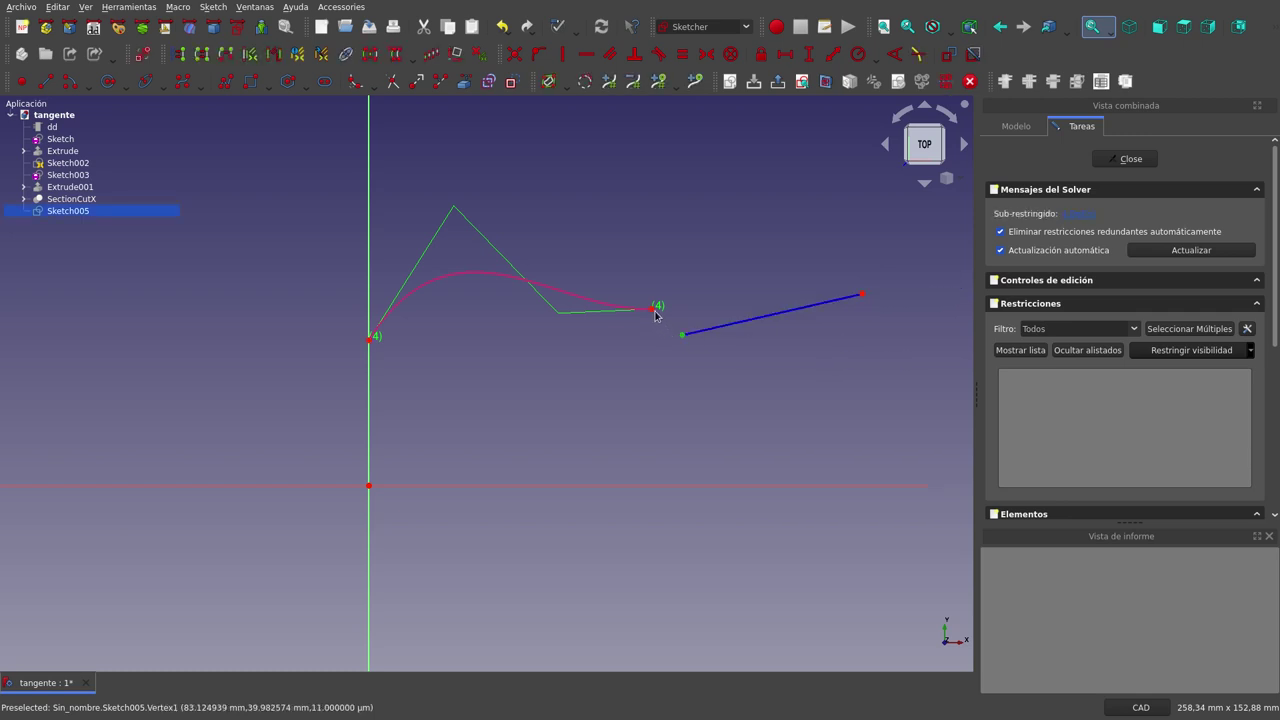
pyautogui.click(653, 309)
pyautogui.click(658, 53)
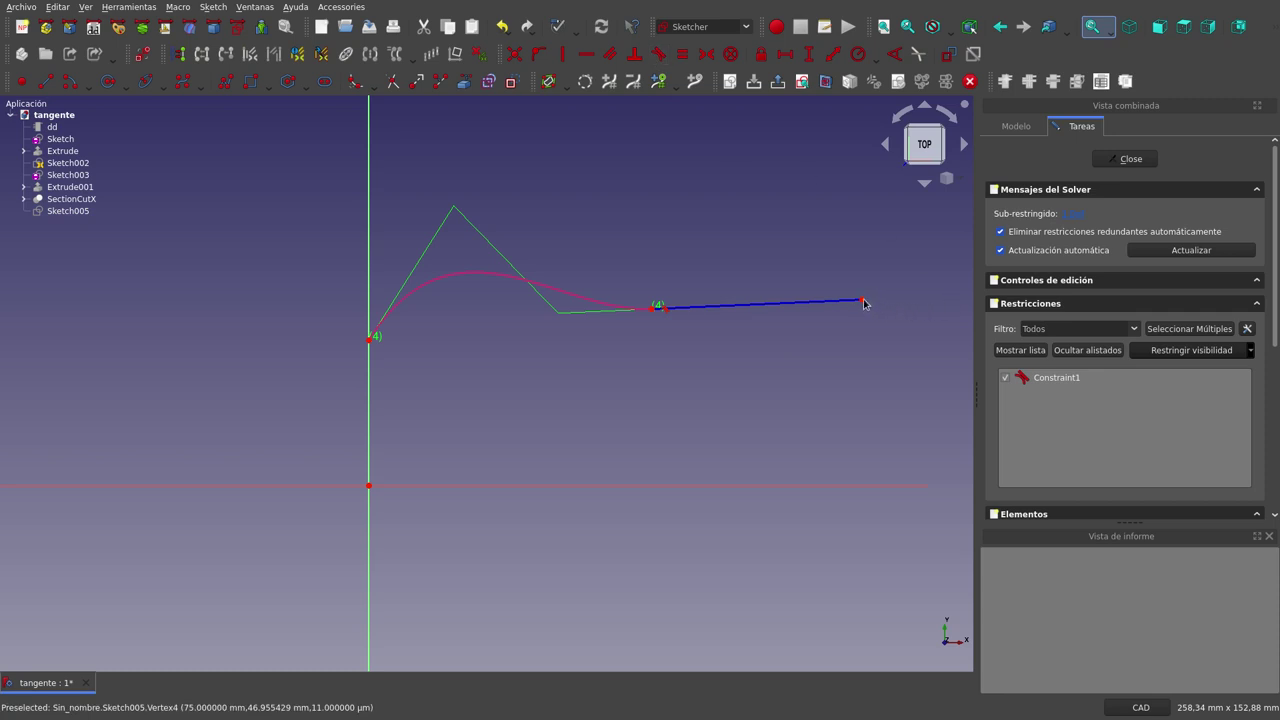
pyautogui.moveTo(864, 304); pyautogui.dragTo(793, 303)
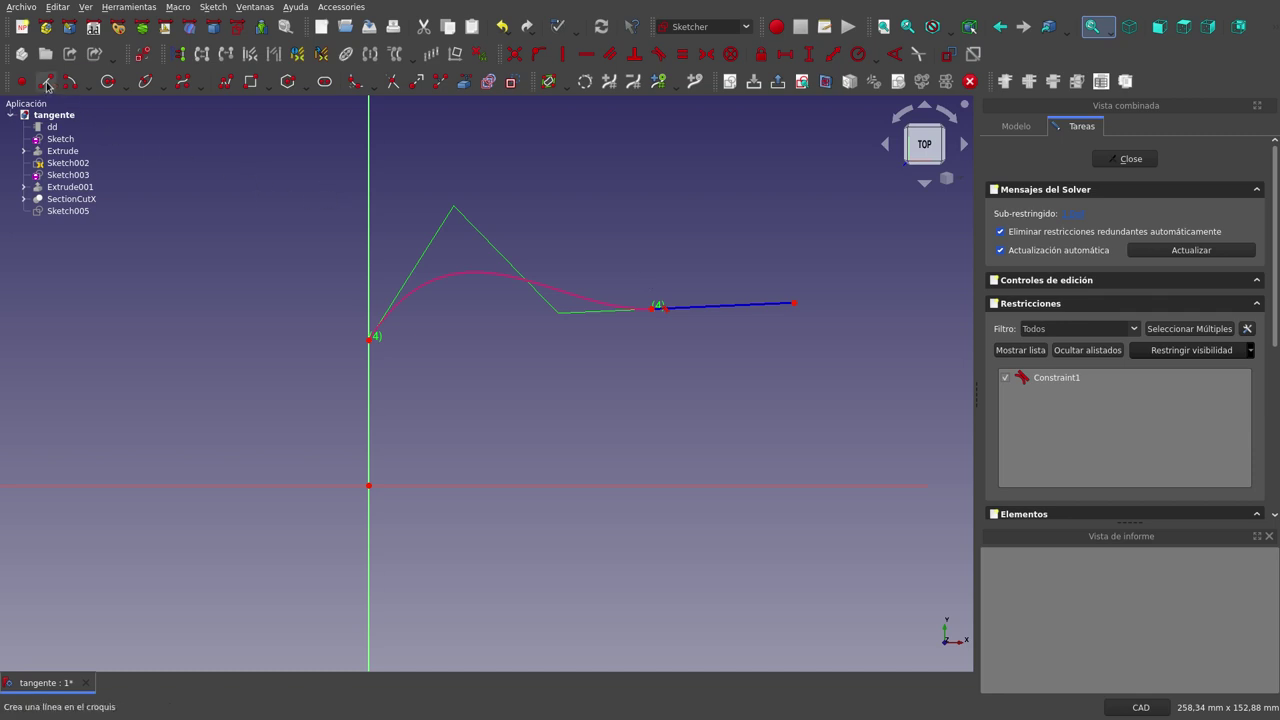
# Draw a solid line along the tangent and centre it symmetrically on the tangent point
pyautogui.click(47, 88)
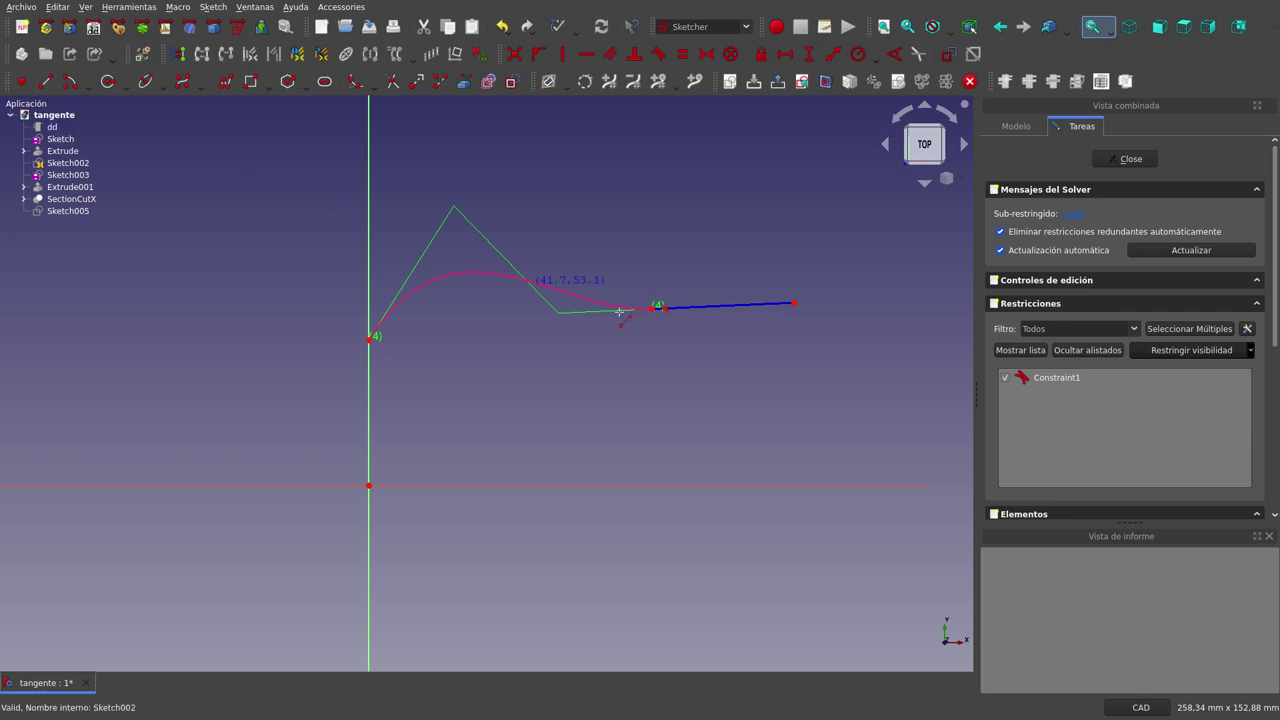
pyautogui.click(794, 302)
pyautogui.click(522, 364)
pyautogui.rightClick(640, 396)
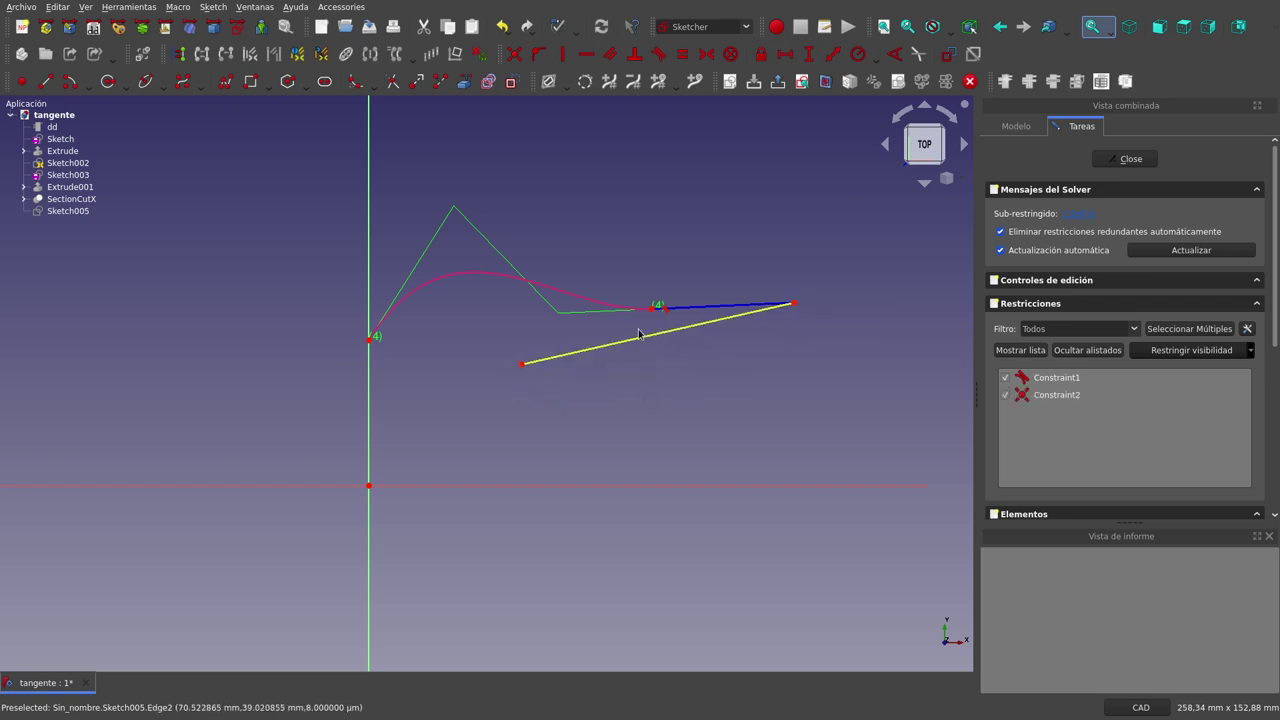
pyautogui.click(521, 364)
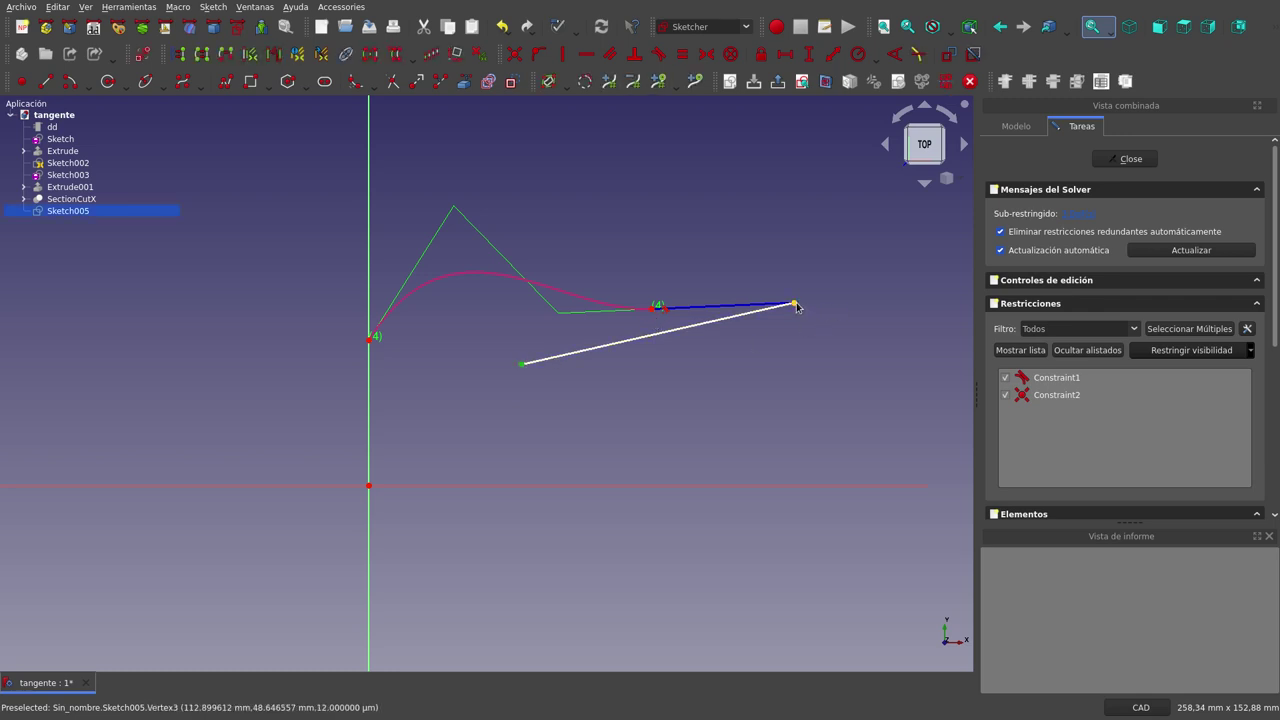
pyautogui.click(794, 304)
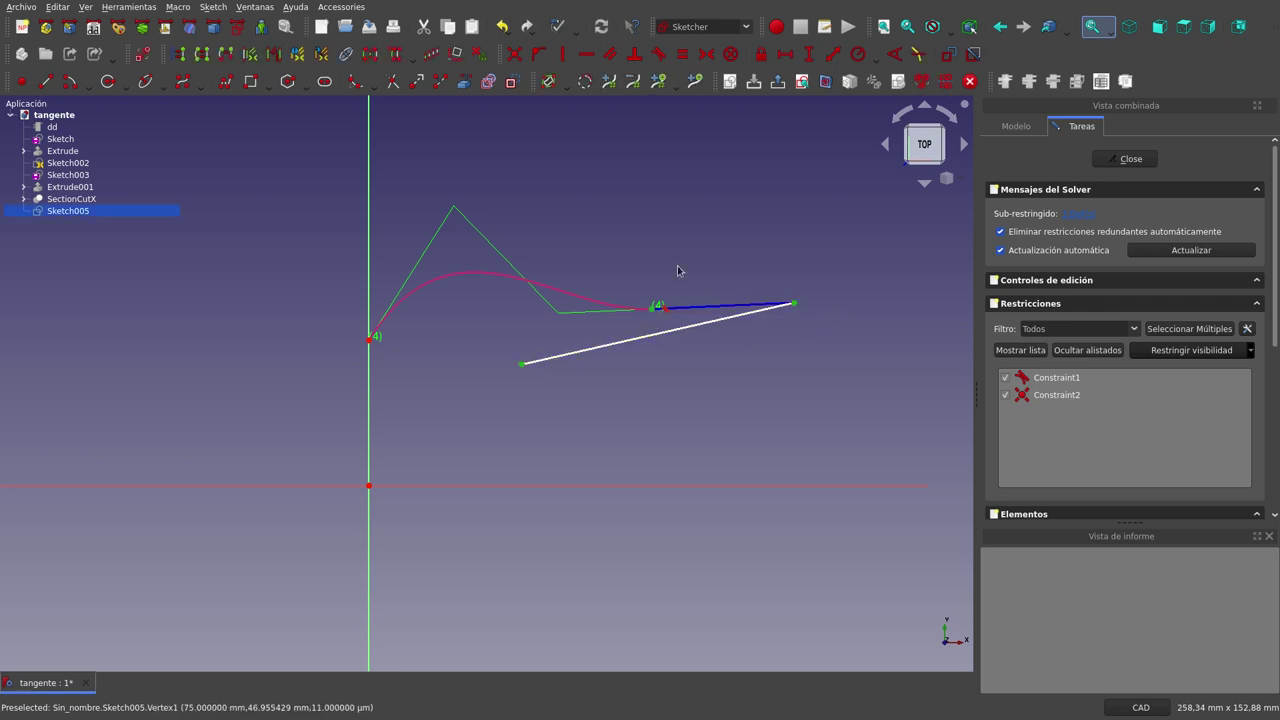
pyautogui.click(705, 57)
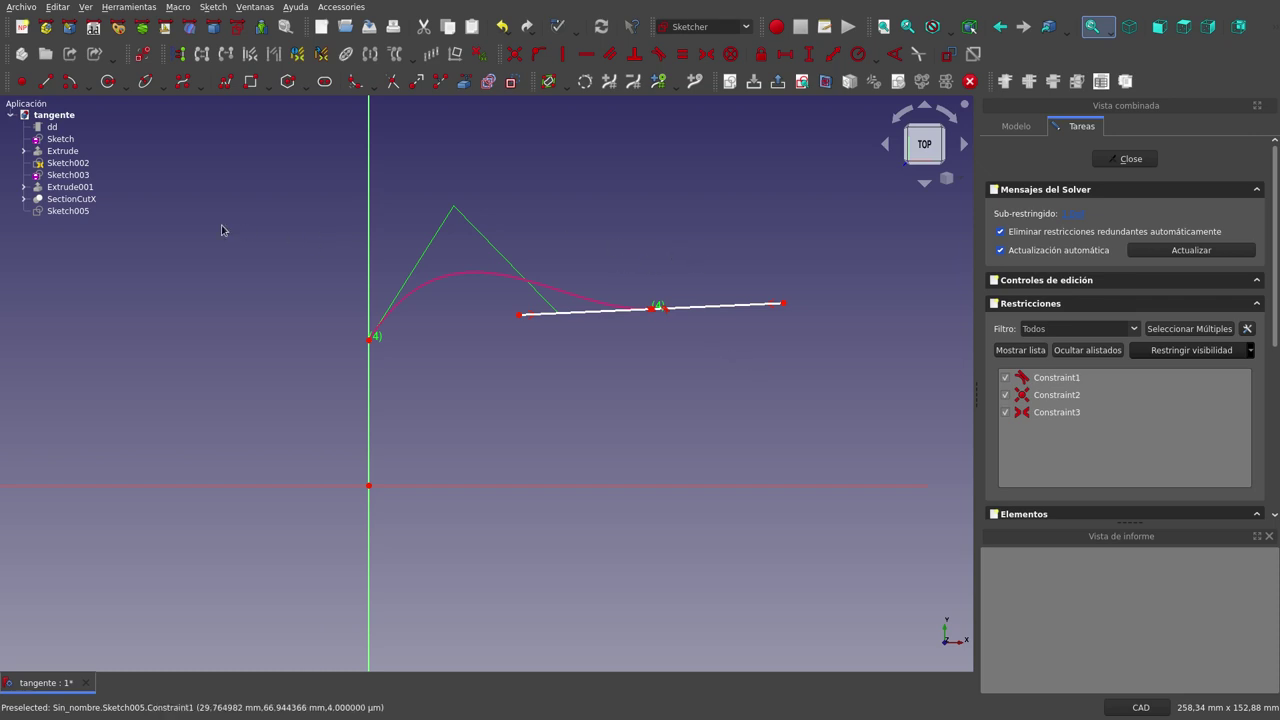
pyautogui.click(83, 177)
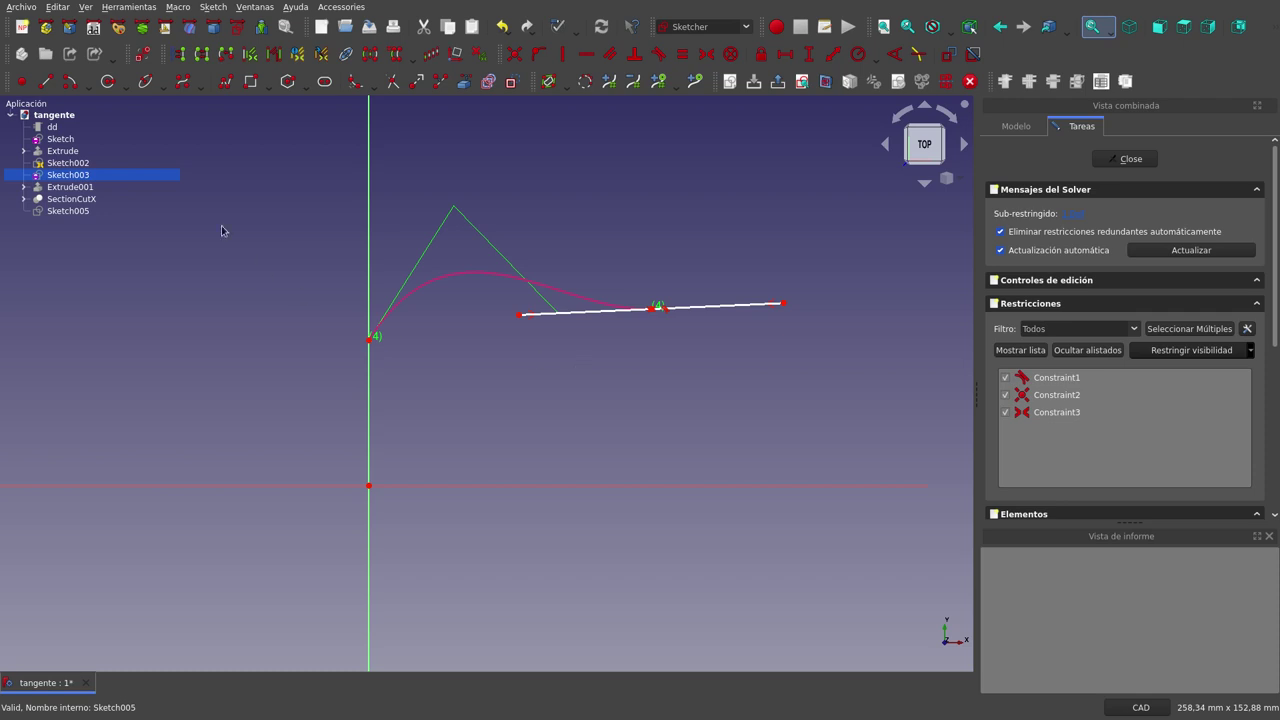
# Carbon-copy Sketch003's B-spline into Sketch005
pyautogui.click(594, 374)
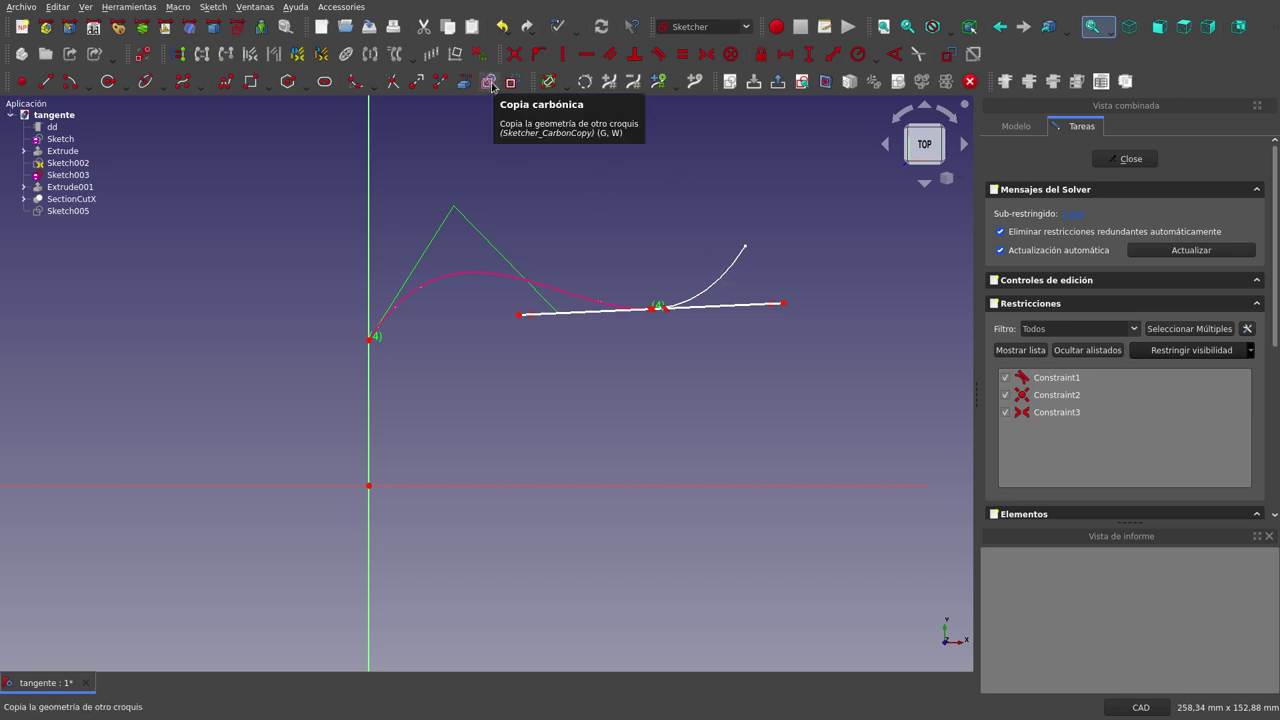
pyautogui.click(490, 82)
pyautogui.click(726, 271)
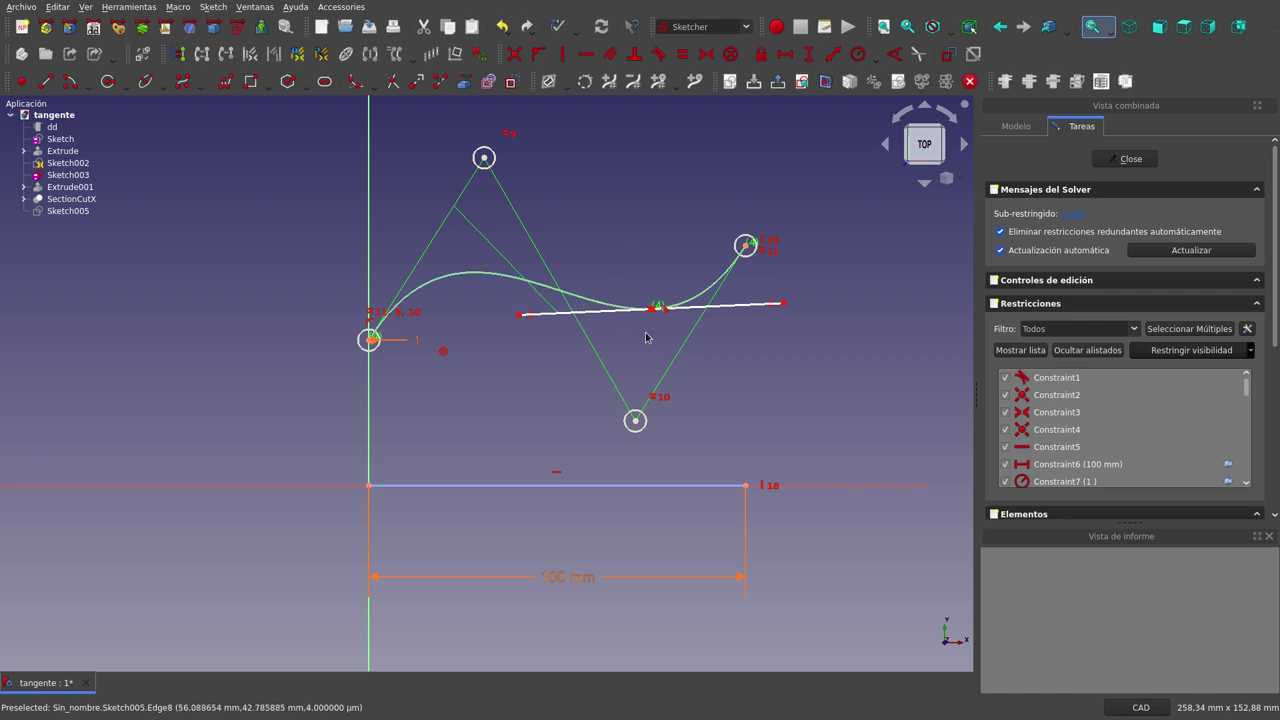
# Fix the tangent line's length at 59 mm and close the sketch
pyautogui.moveTo(786, 303)
pyautogui.mouseDown()
pyautogui.moveTo(821, 297)
pyautogui.moveTo(787, 308)
pyautogui.mouseUp()
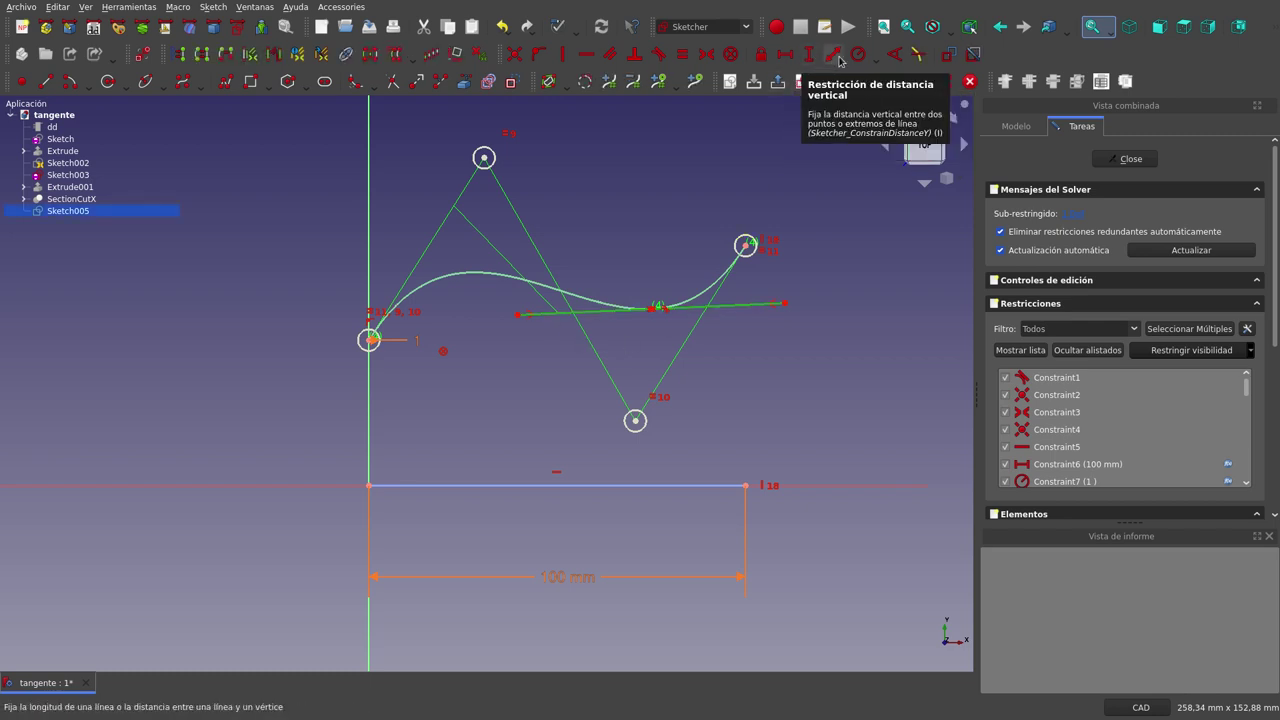
pyautogui.click(837, 59)
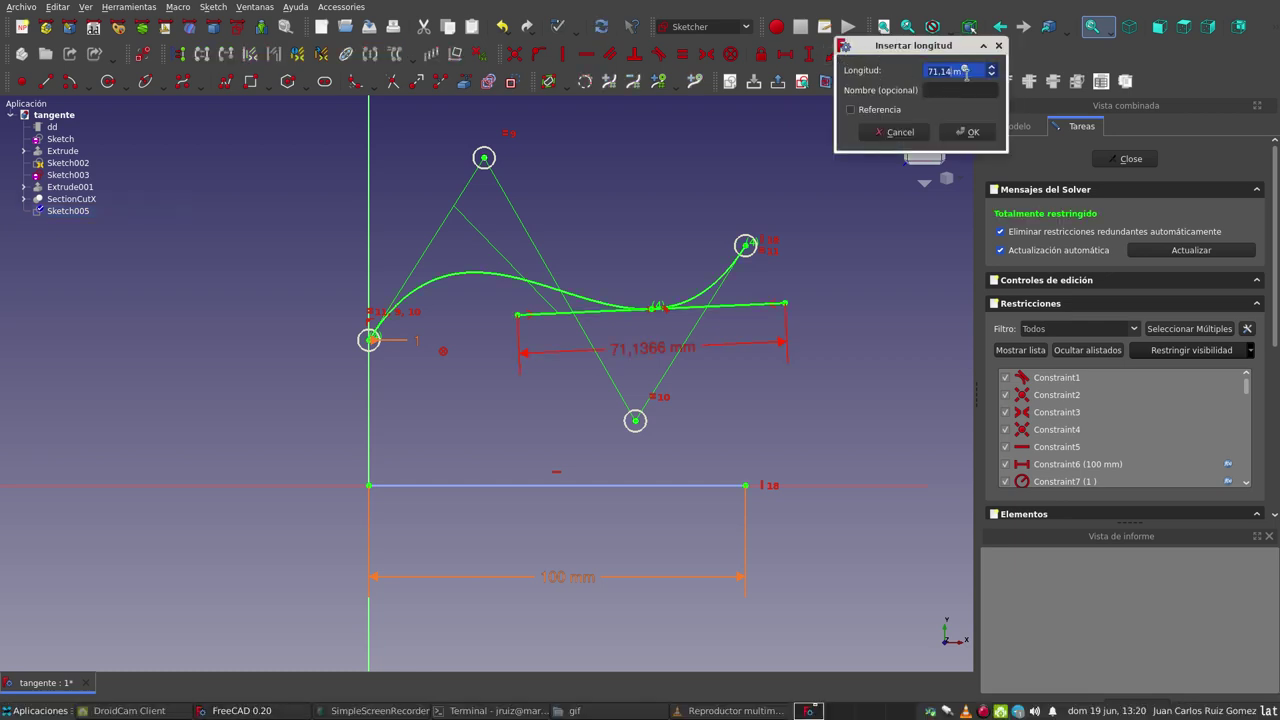
pyautogui.write('1')
pyautogui.click(966, 132)
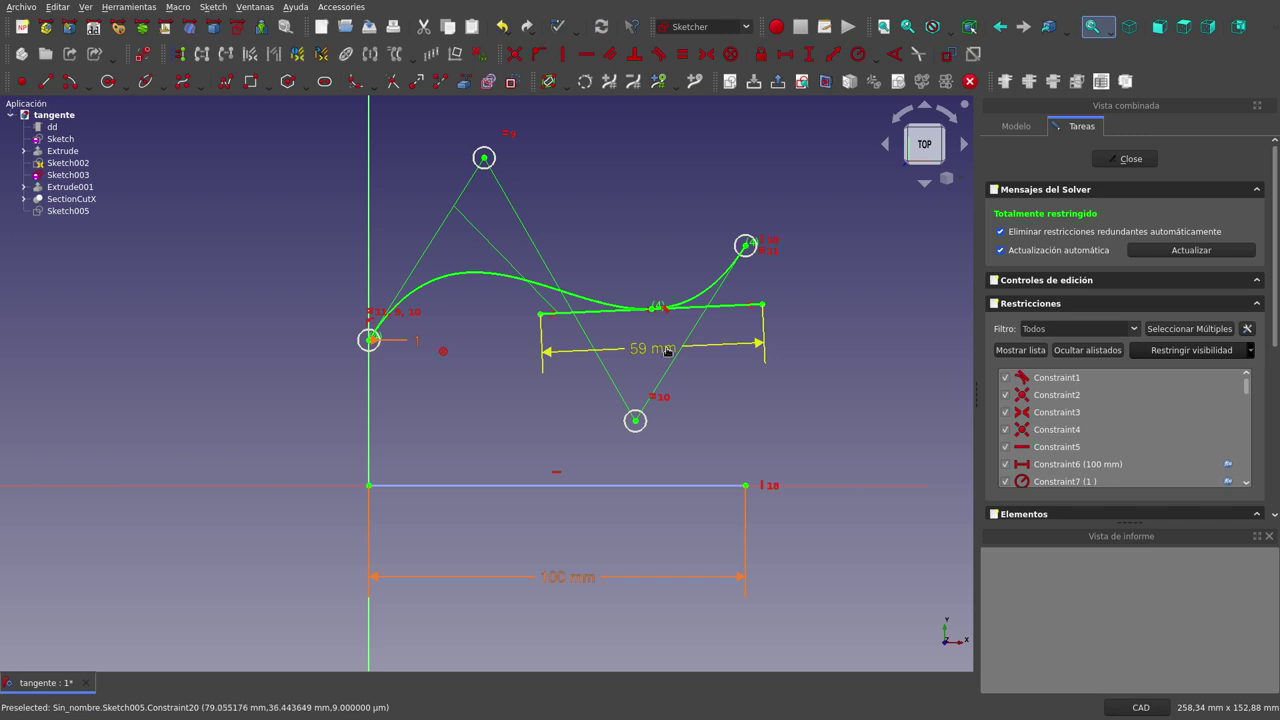
pyautogui.moveTo(670, 347); pyautogui.dragTo(666, 371)
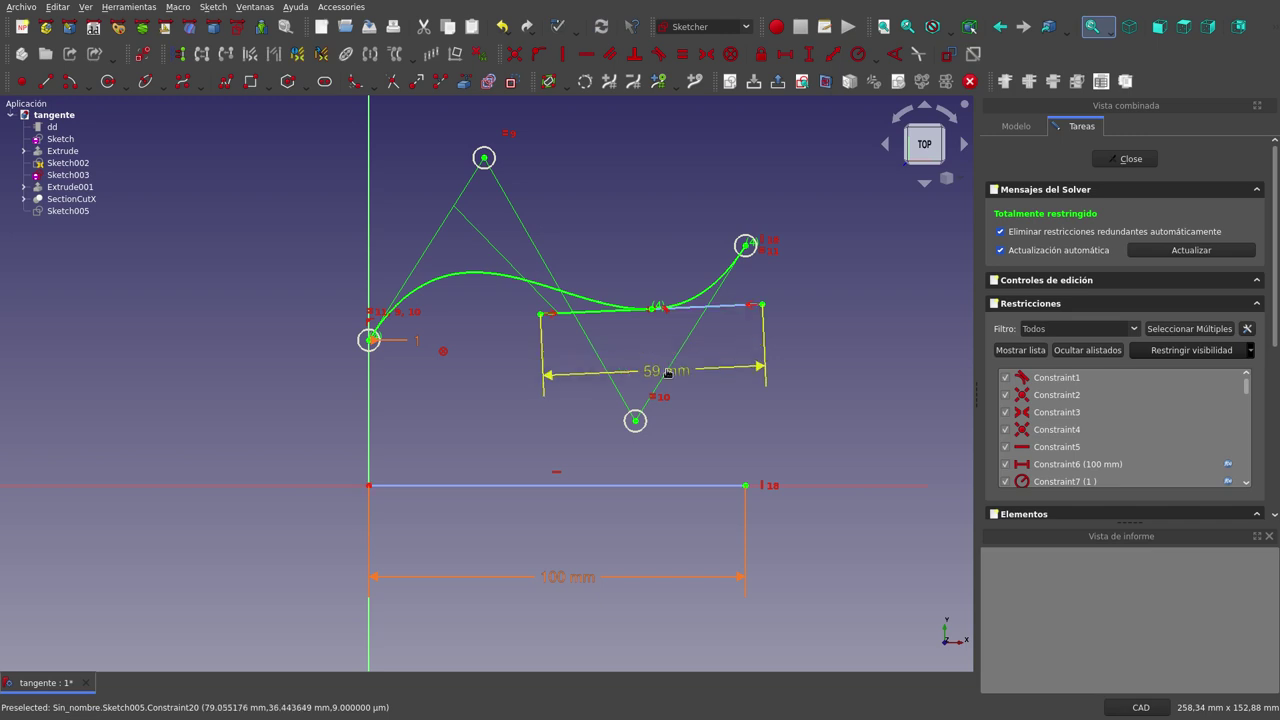
pyautogui.click(1131, 160)
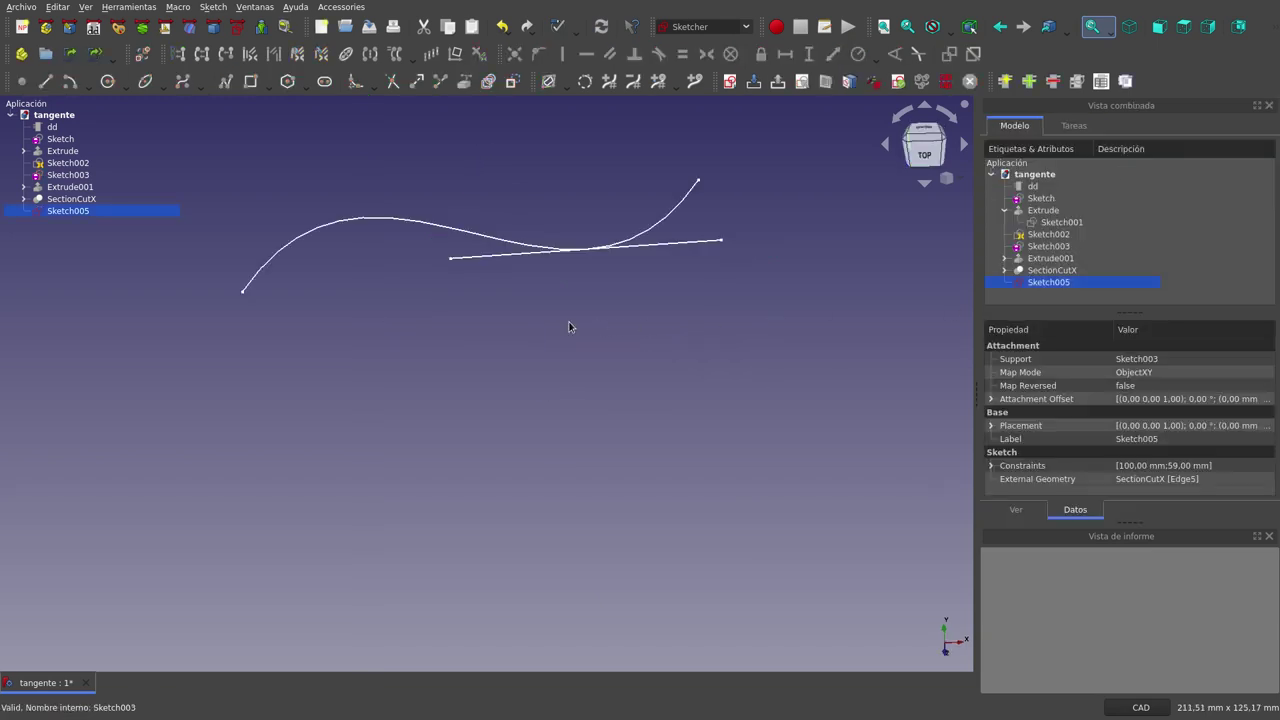
# Move SectionCutBoxX's placement x position from 75 mm to 25 mm
pyautogui.scroll(-3, 539, 351)
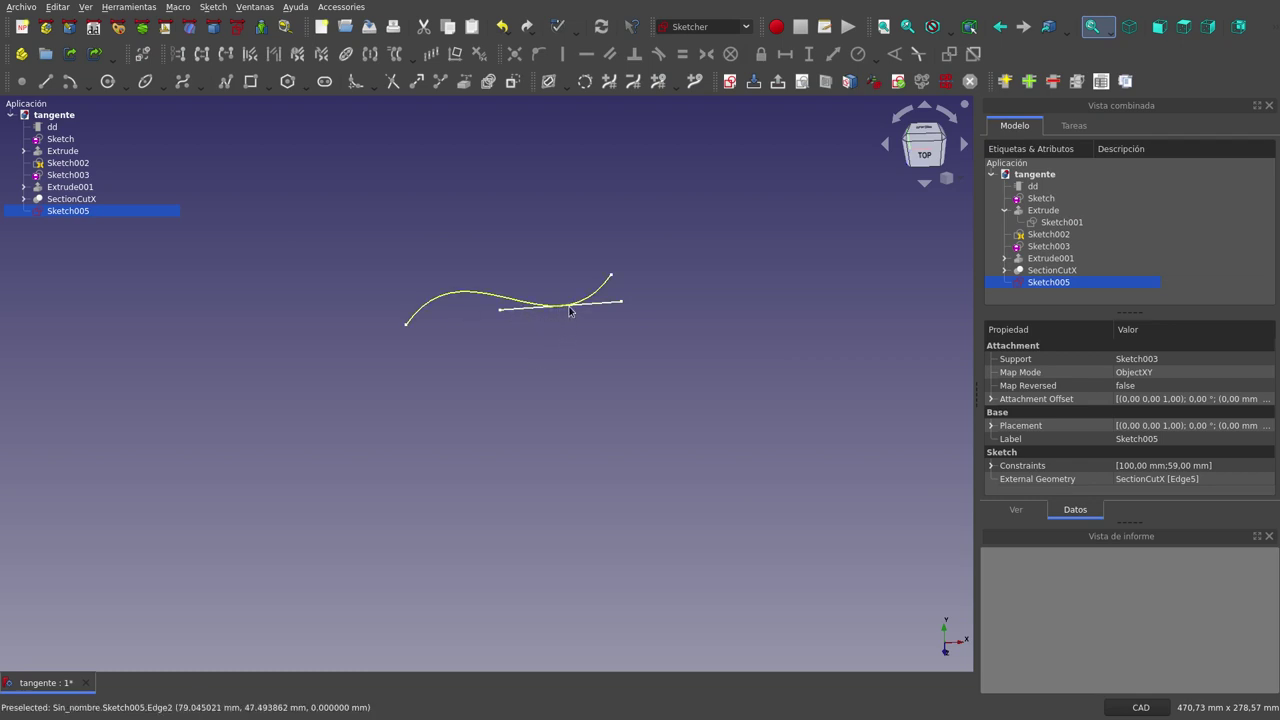
pyautogui.scroll(5, 569, 311)
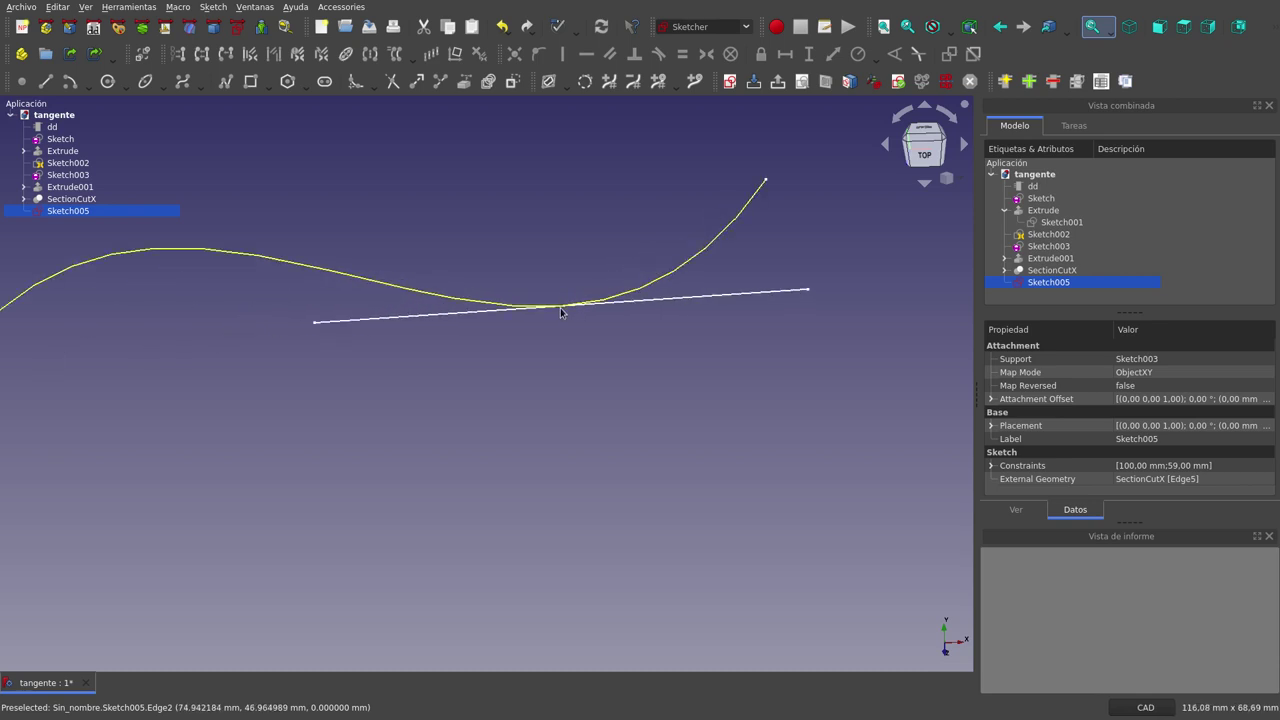
pyautogui.scroll(3, 561, 312)
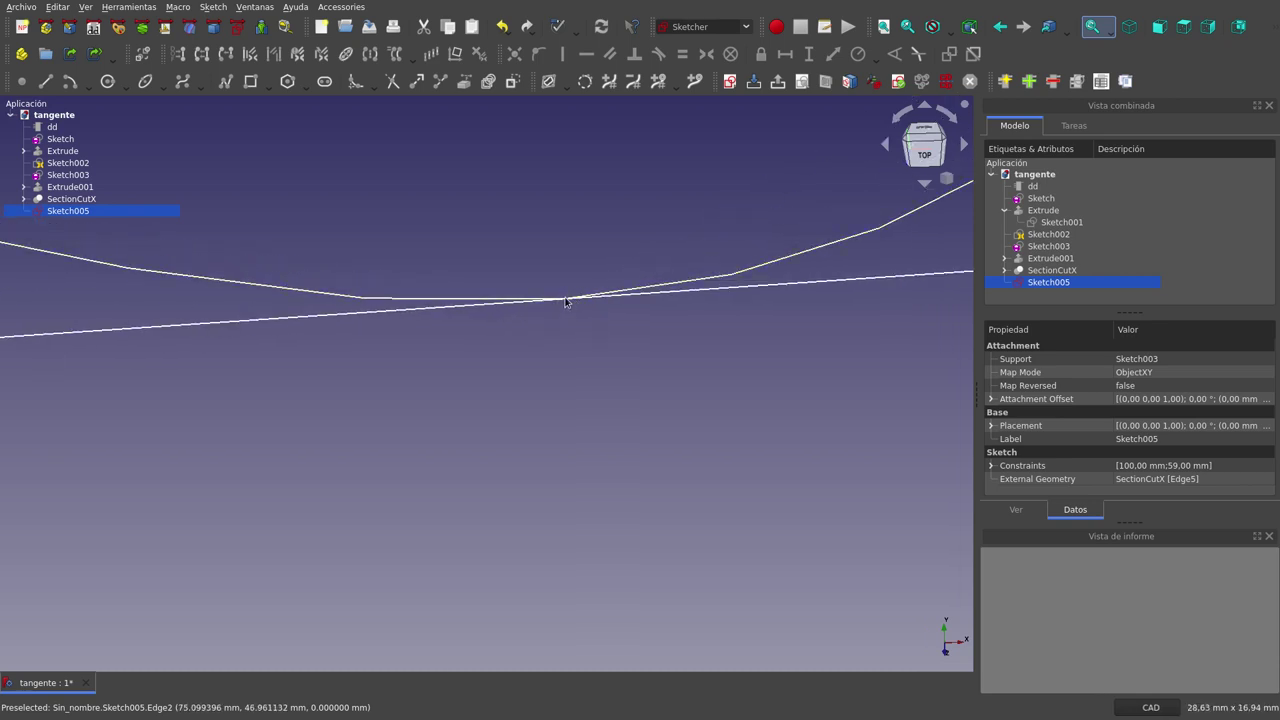
pyautogui.scroll(-2, 565, 301)
pyautogui.scroll(-2, 566, 300)
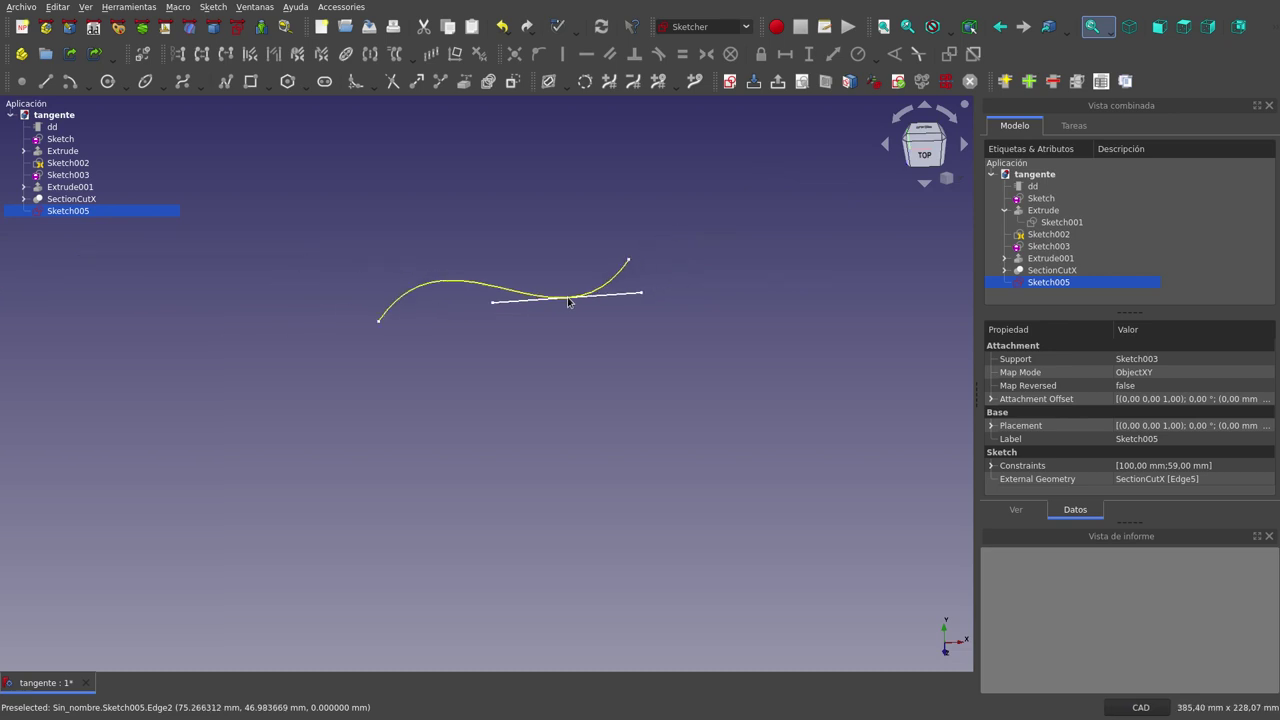
pyautogui.scroll(-1, 569, 300)
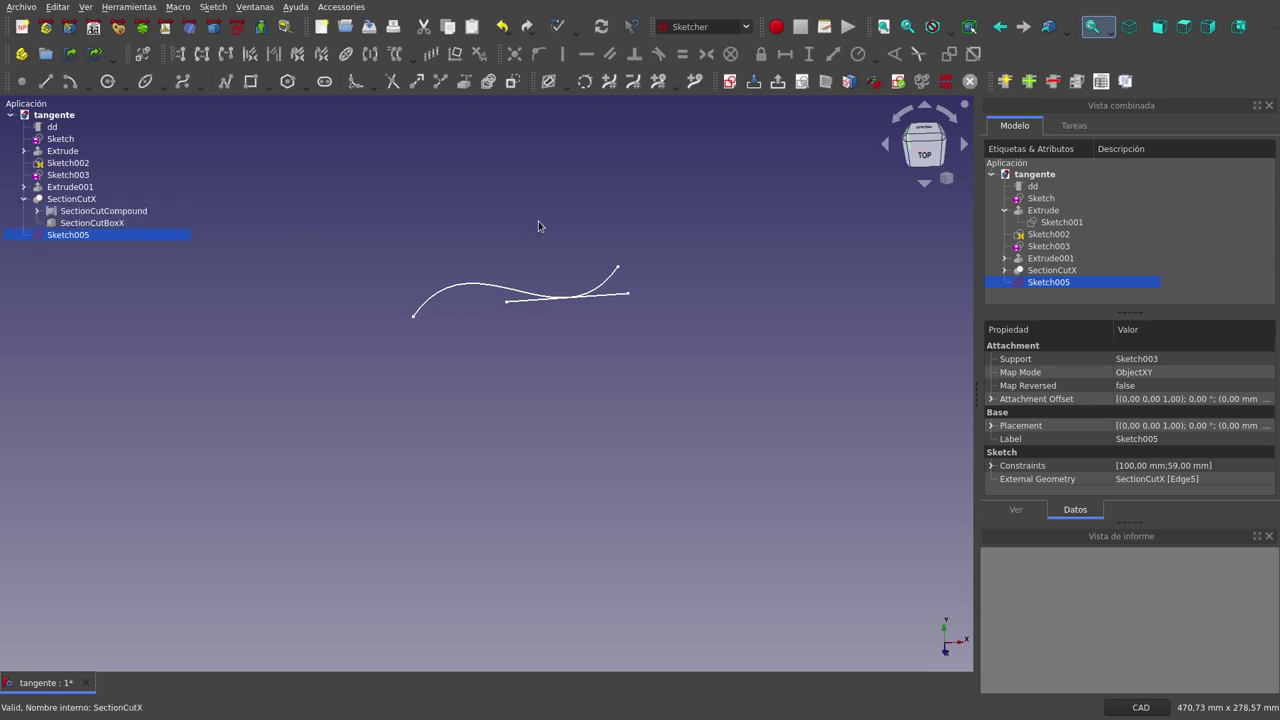
pyautogui.click(100, 222)
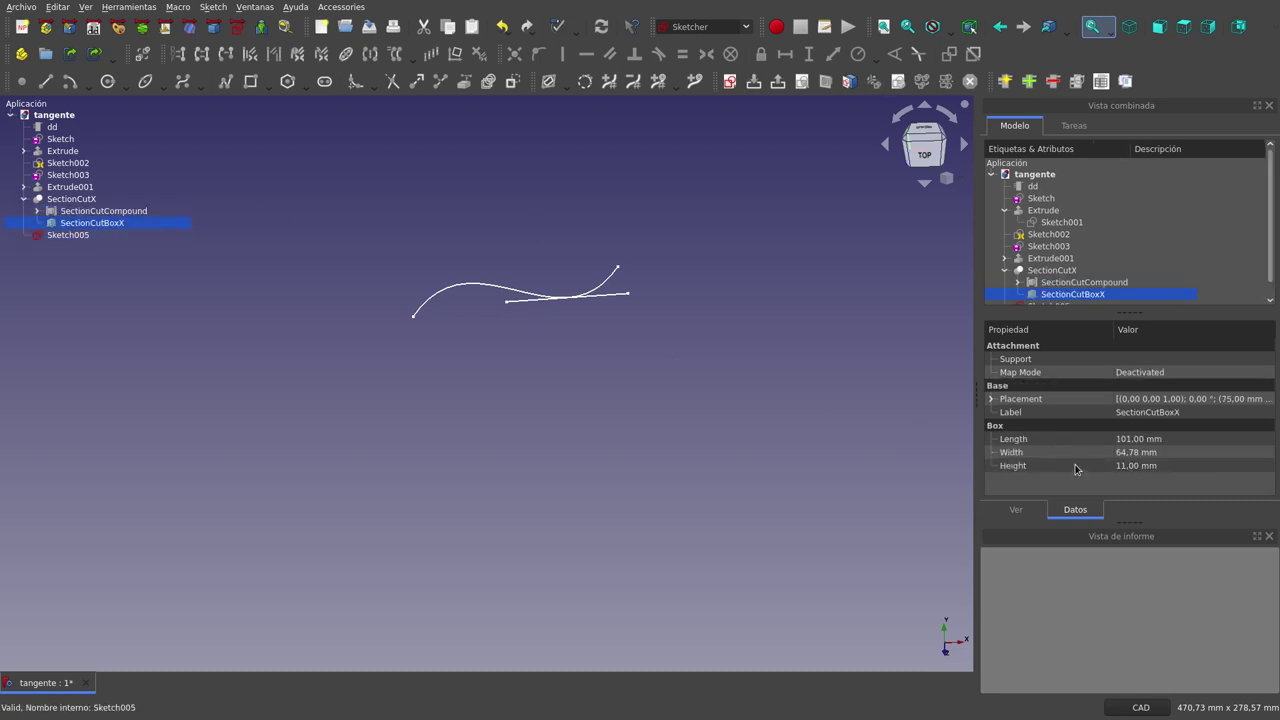
pyautogui.click(992, 399)
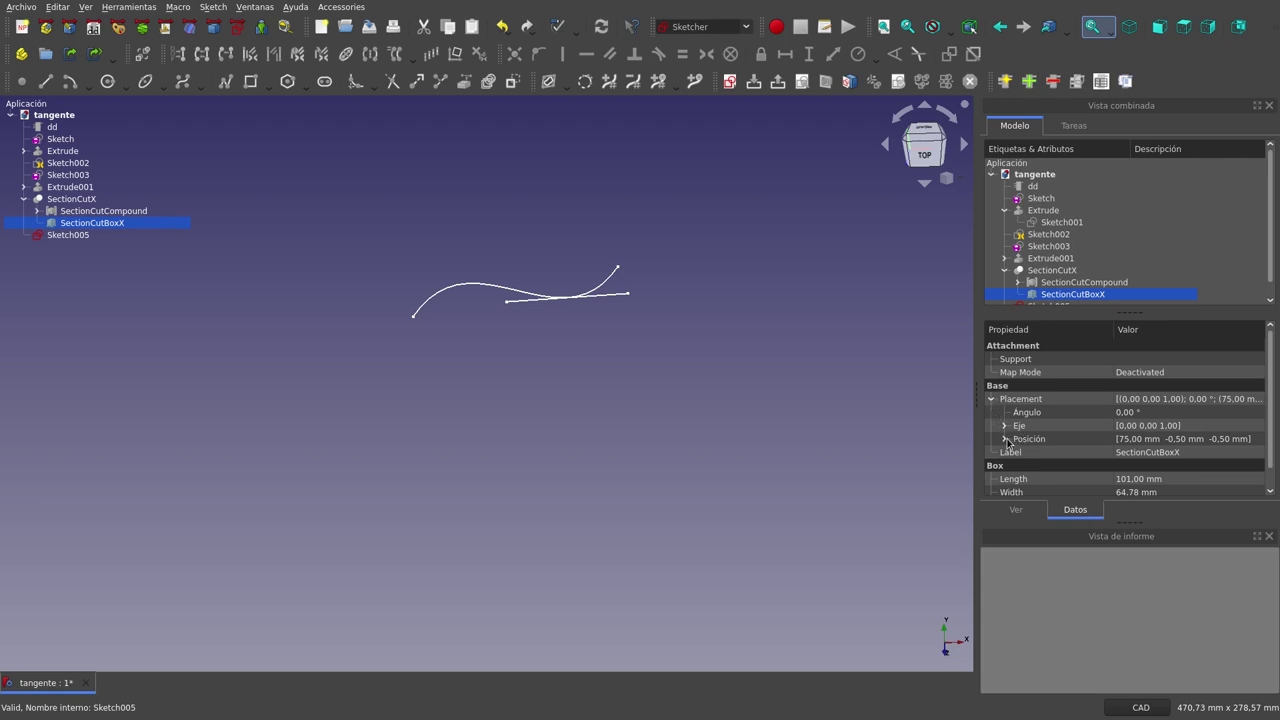
pyautogui.click(1005, 439)
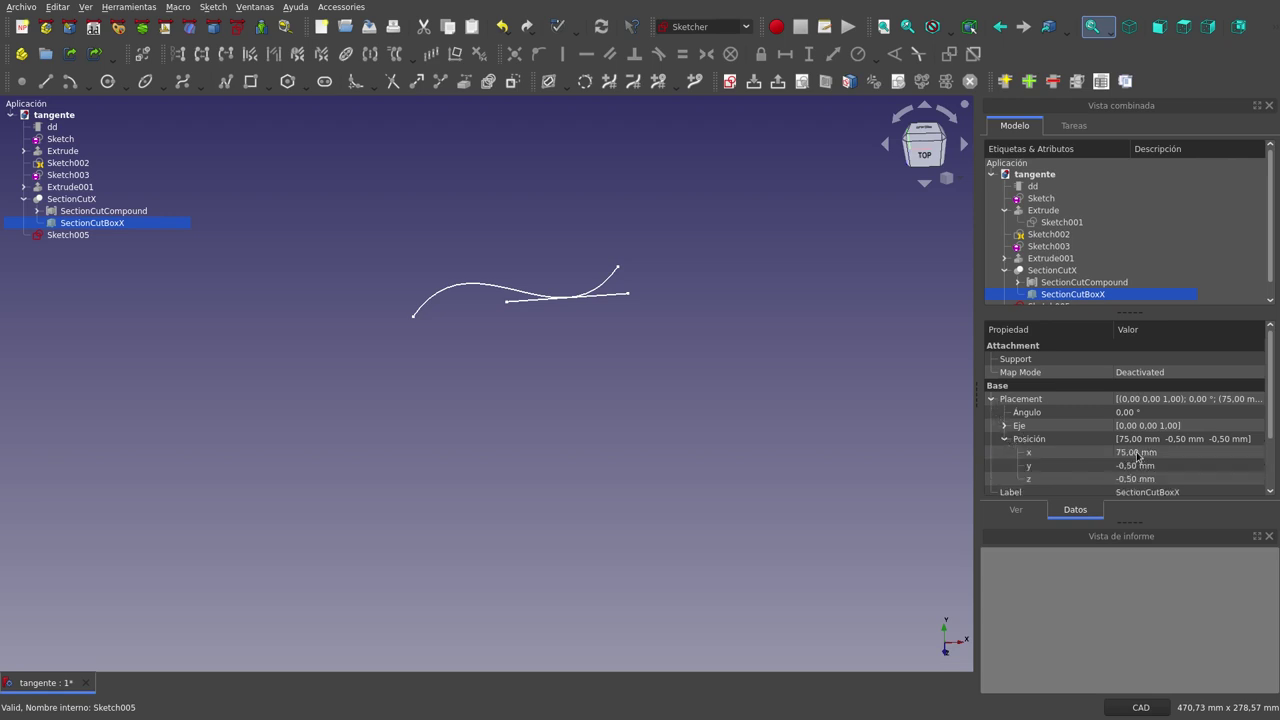
pyautogui.click(1141, 452)
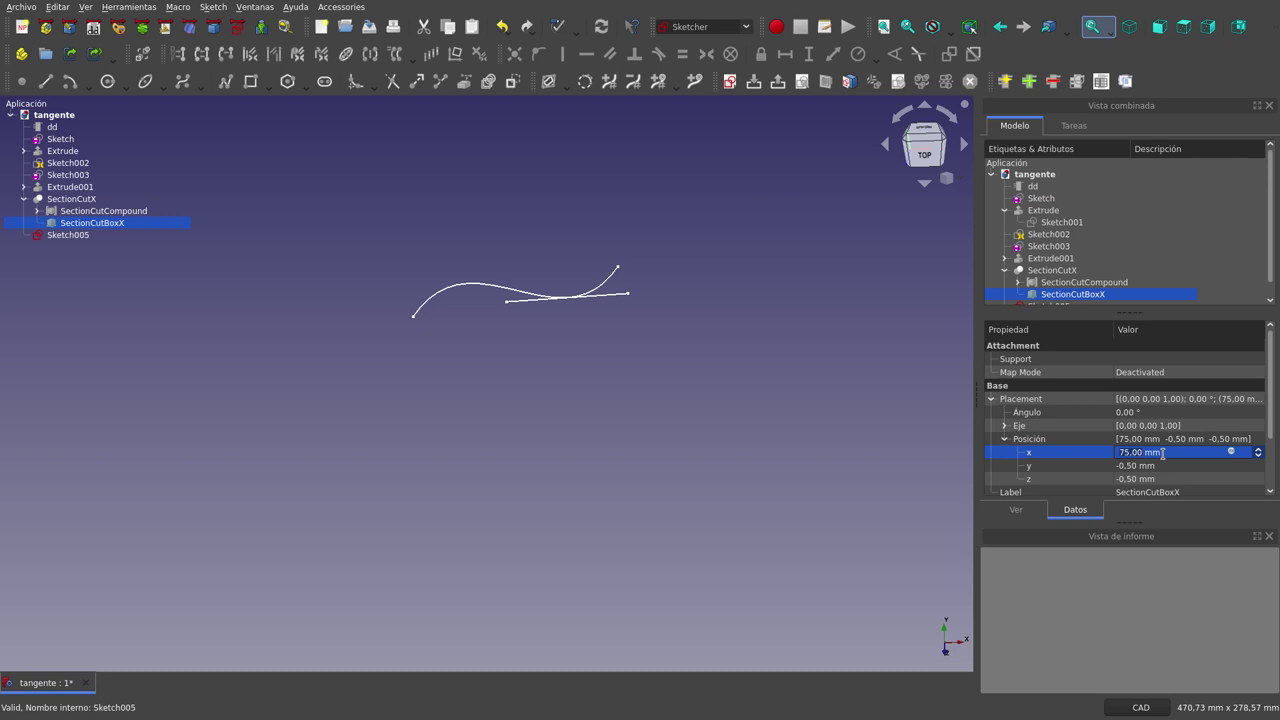
pyautogui.write('25')
# Zoom in and out on the 3D view to inspect the line's tangency to the B-spline
pyautogui.click(543, 351)
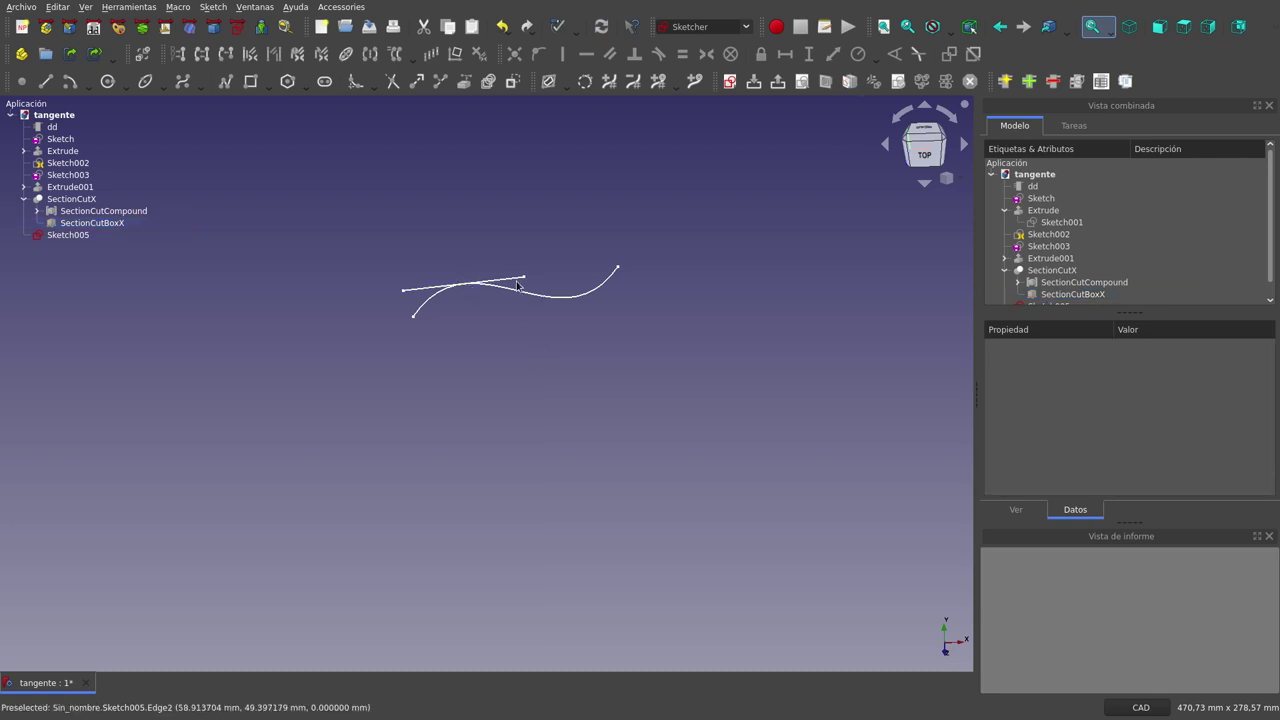
pyautogui.scroll(5, 518, 286)
pyautogui.scroll(2, 491, 286)
pyautogui.scroll(-4, 516, 292)
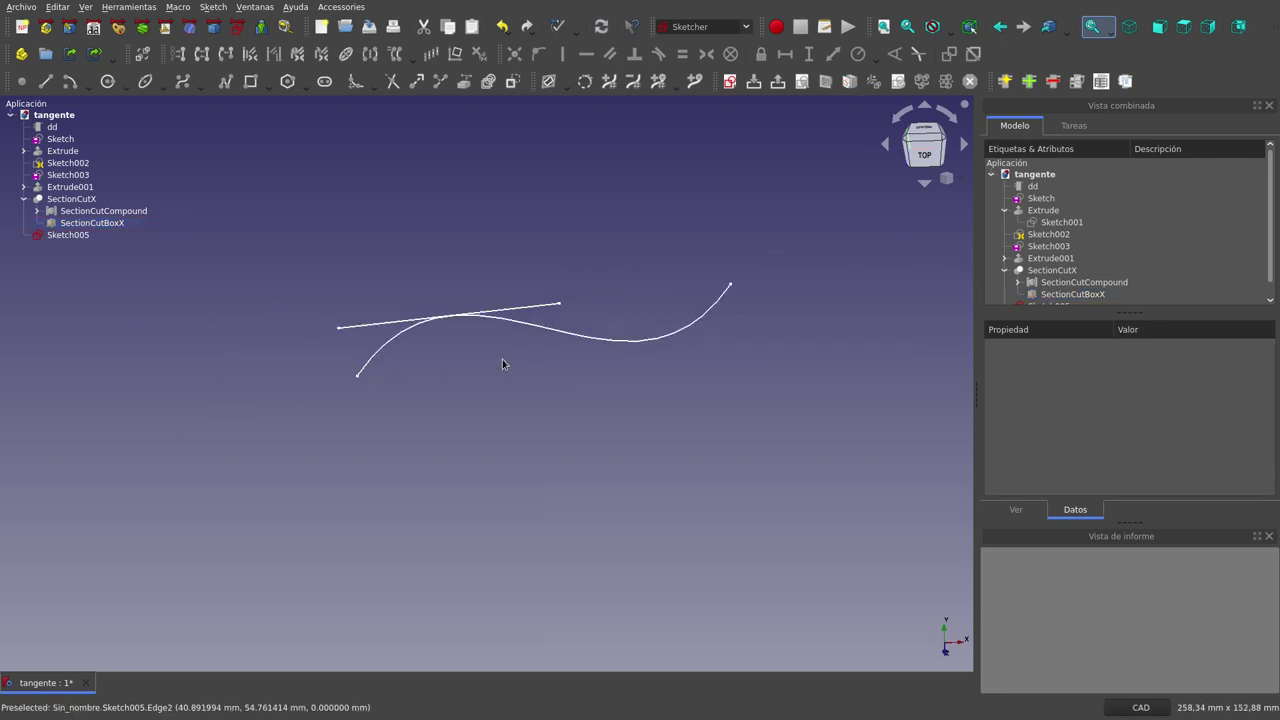
pyautogui.scroll(1, 505, 320)
pyautogui.scroll(3, 509, 300)
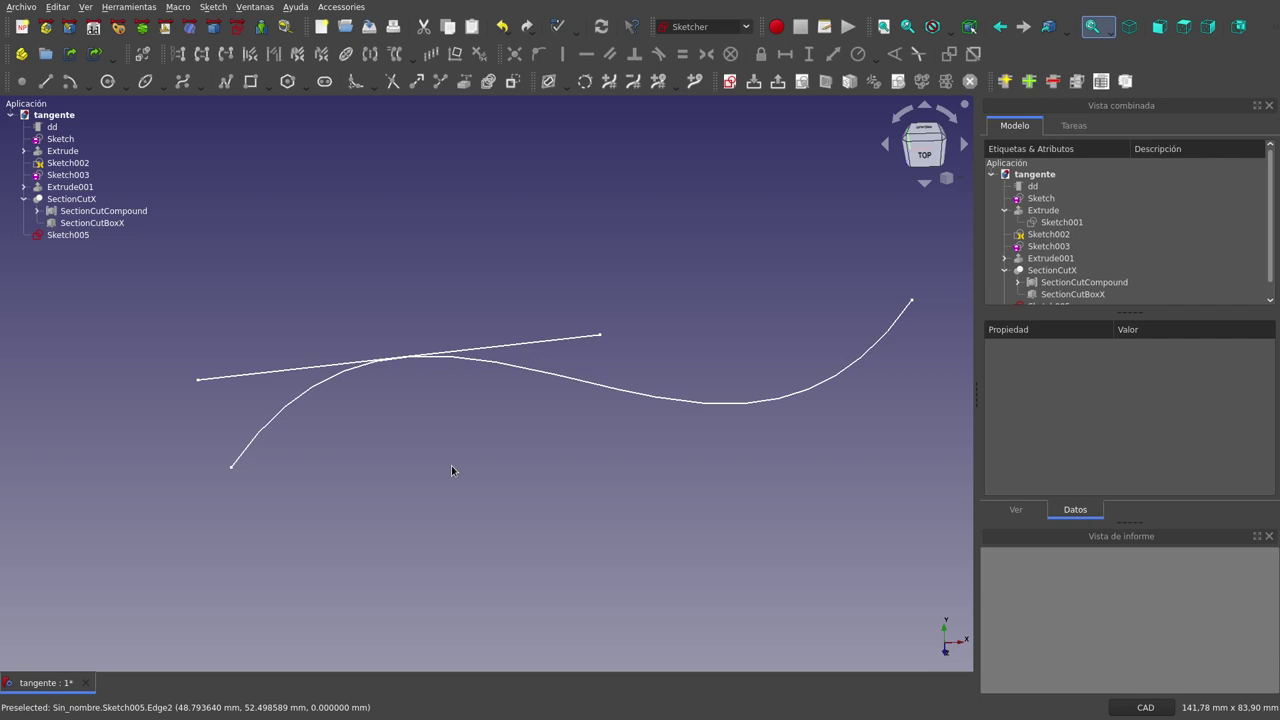
pyautogui.scroll(3, 386, 364)
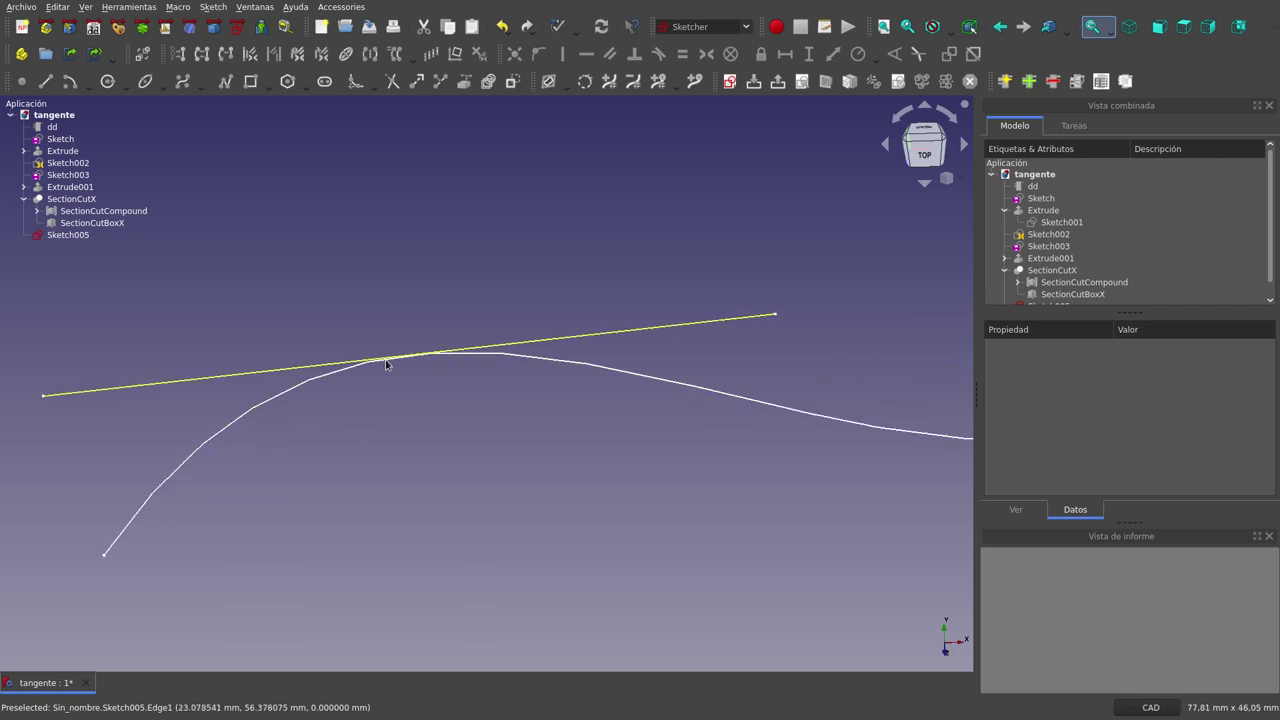
pyautogui.scroll(2, 386, 364)
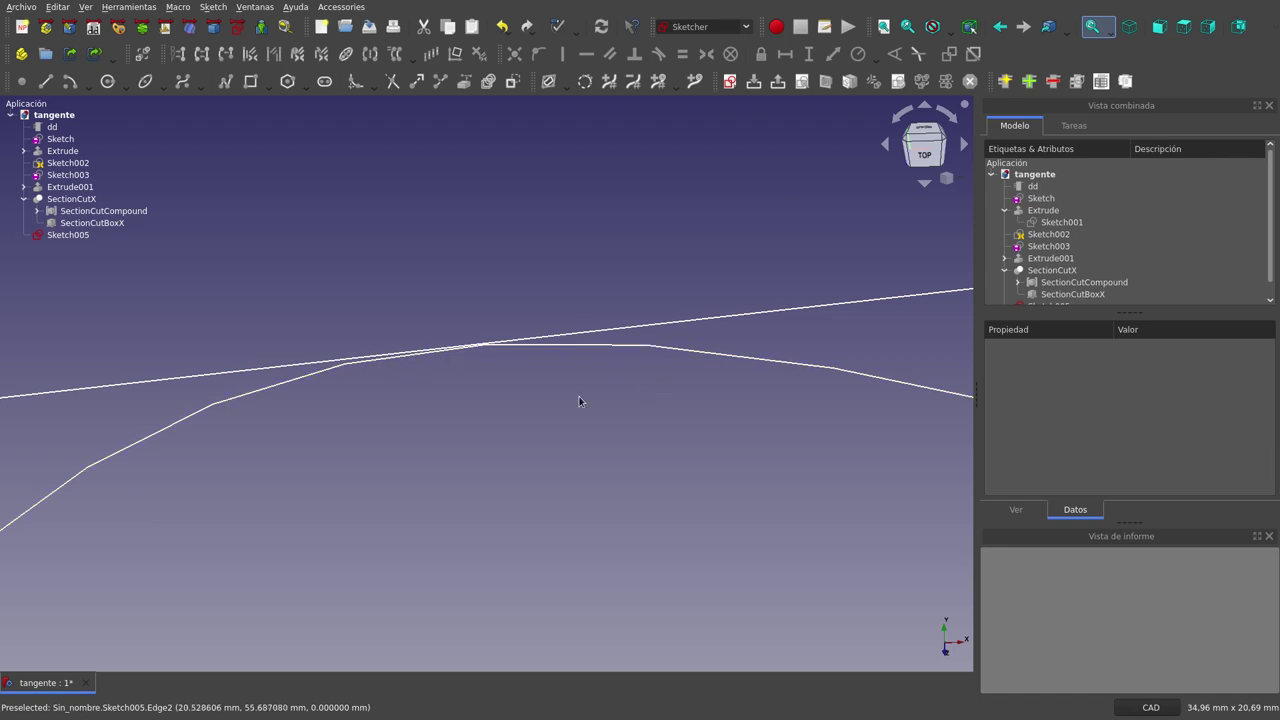
pyautogui.scroll(-2, 540, 407)
pyautogui.scroll(-2, 540, 407)
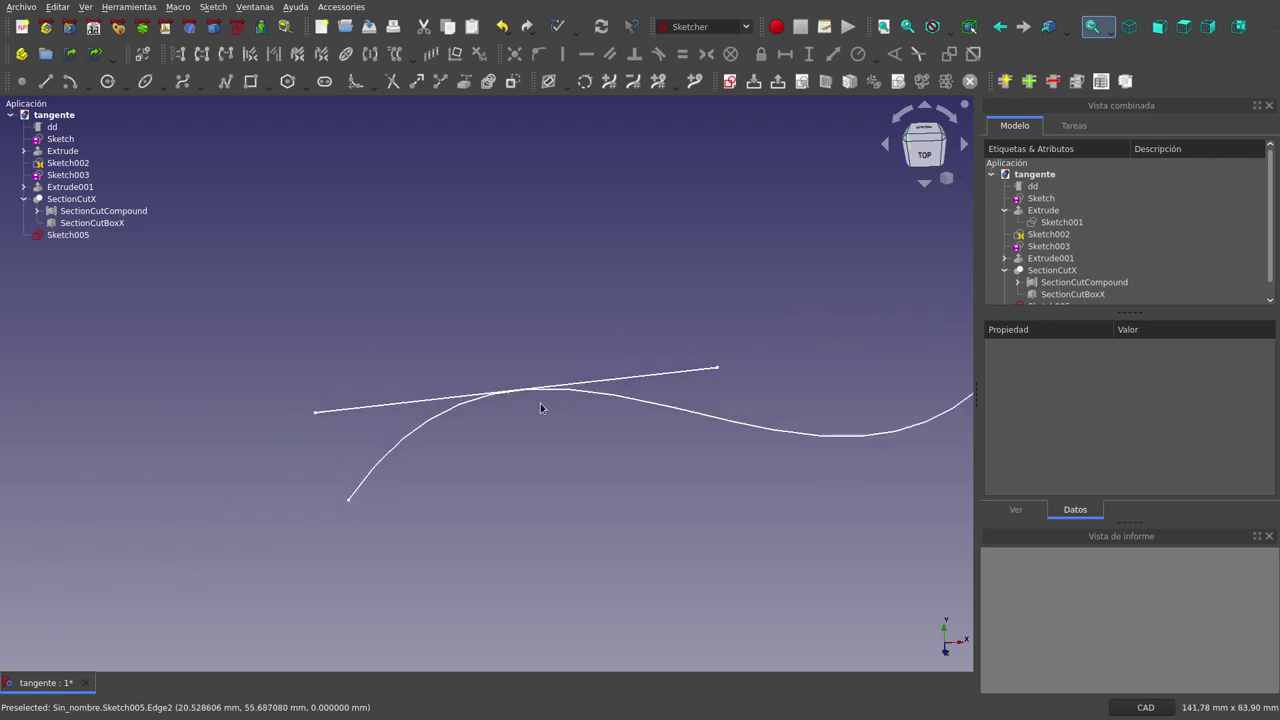
pyautogui.scroll(-1, 509, 458)
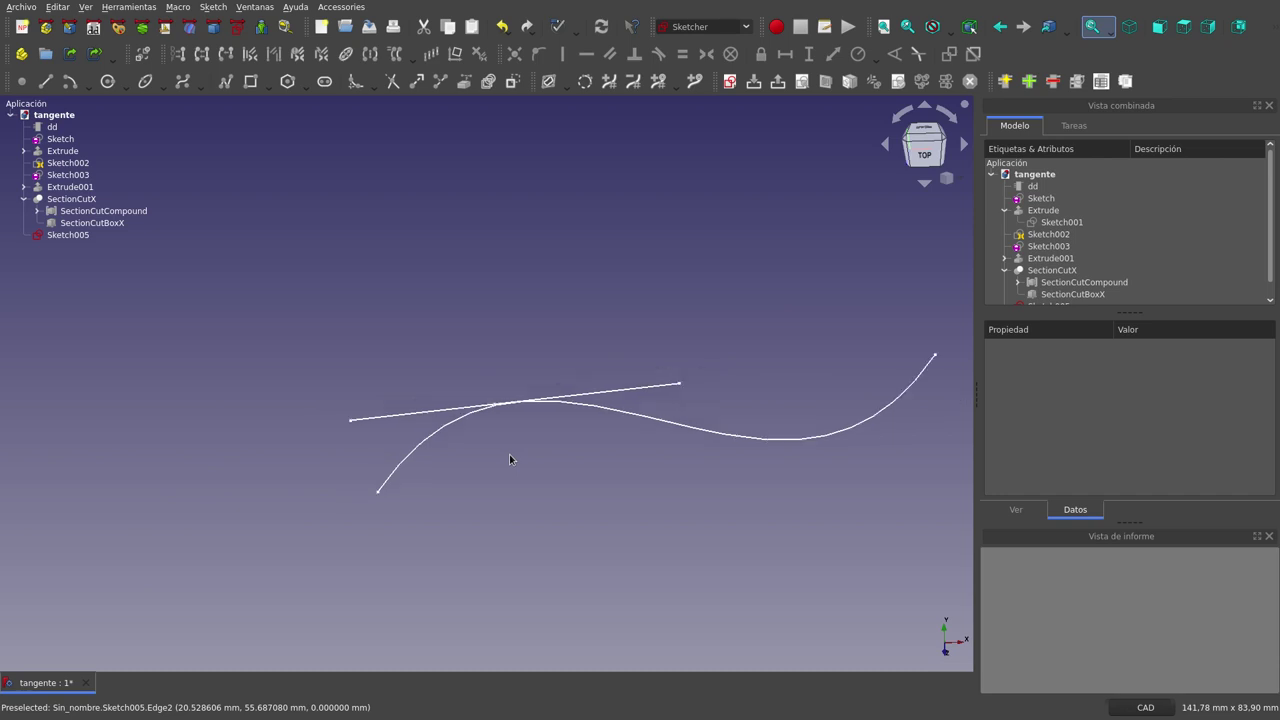
pyautogui.scroll(-1, 509, 458)
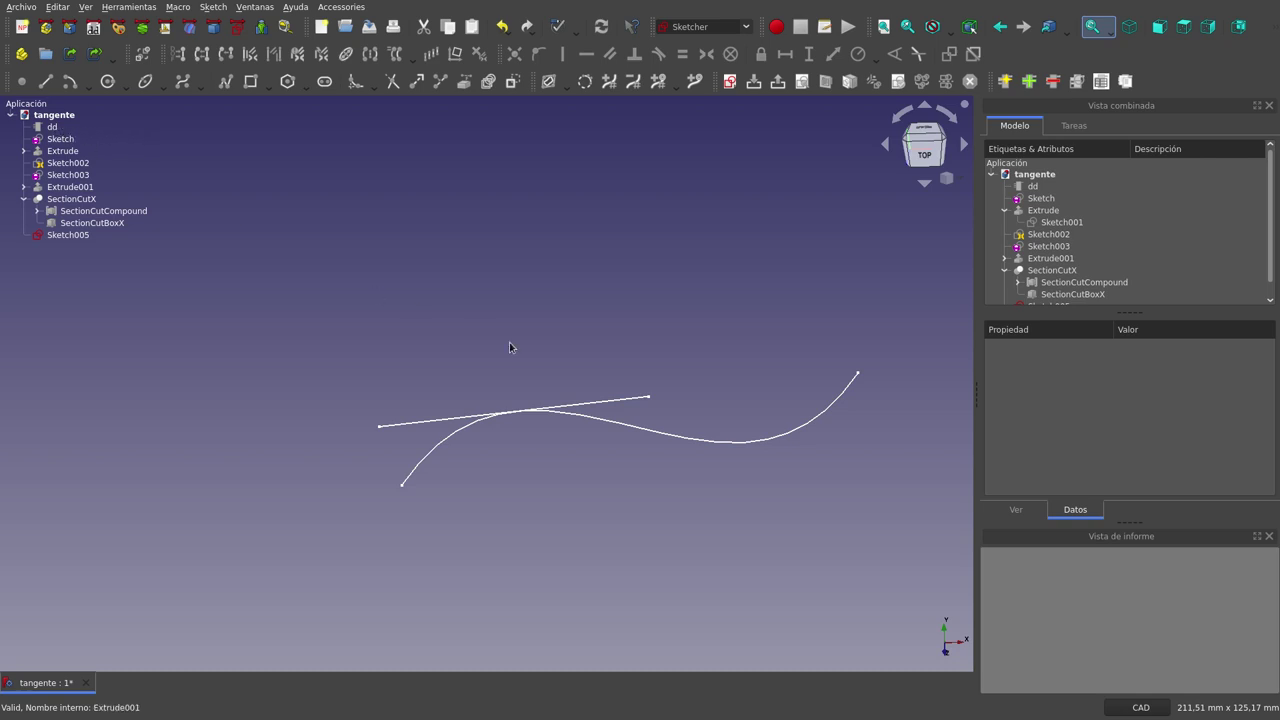
pyautogui.scroll(1, 535, 408)
pyautogui.scroll(2, 535, 408)
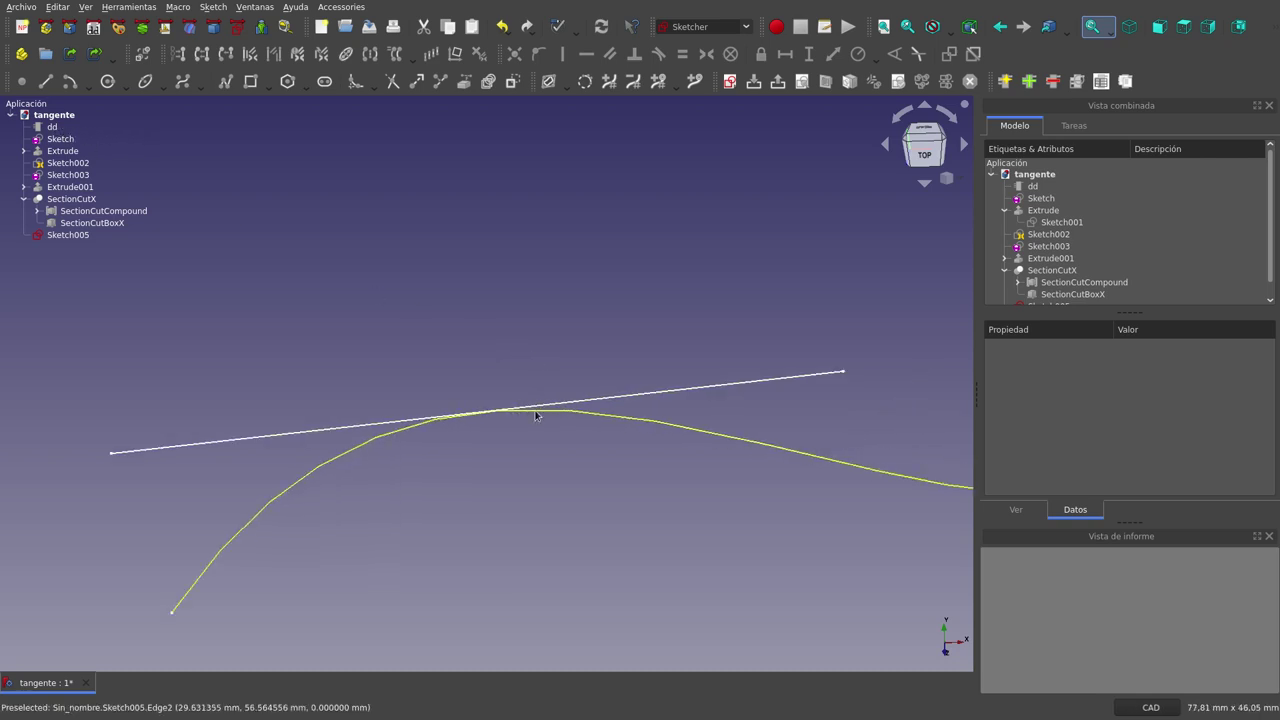
pyautogui.scroll(-2, 535, 412)
pyautogui.scroll(-3, 535, 412)
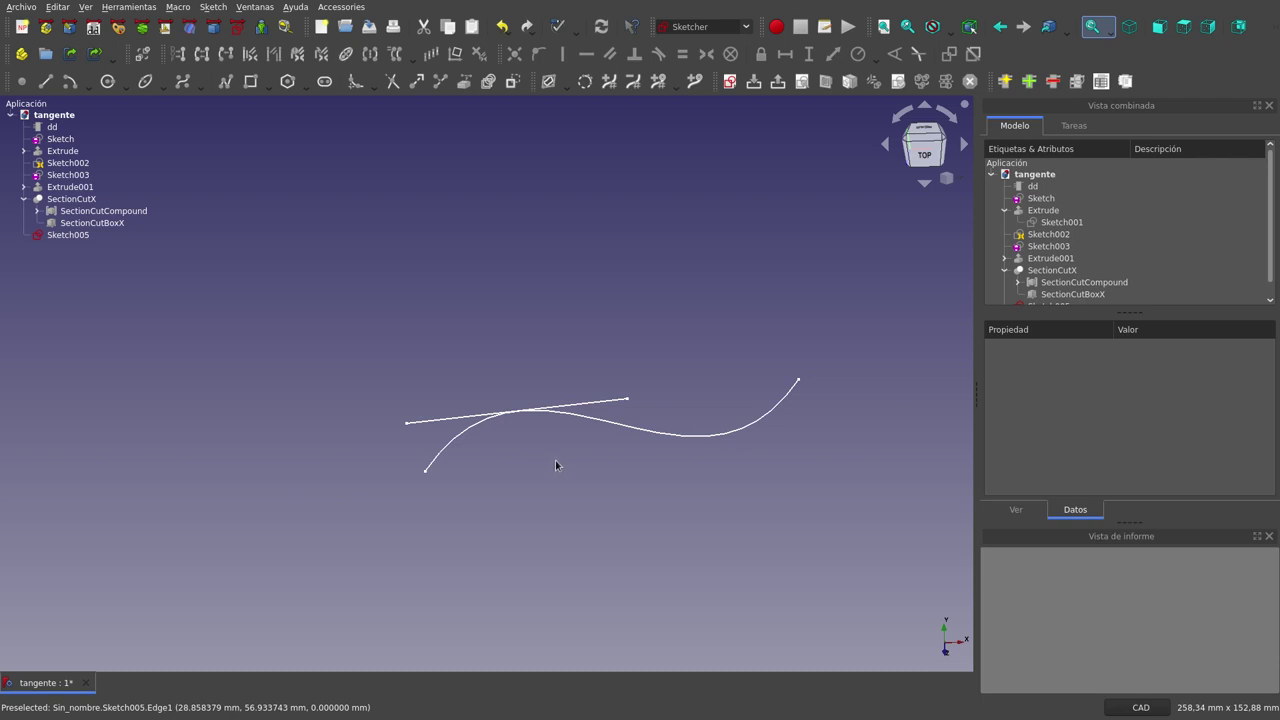
pyautogui.scroll(1, 834, 422)
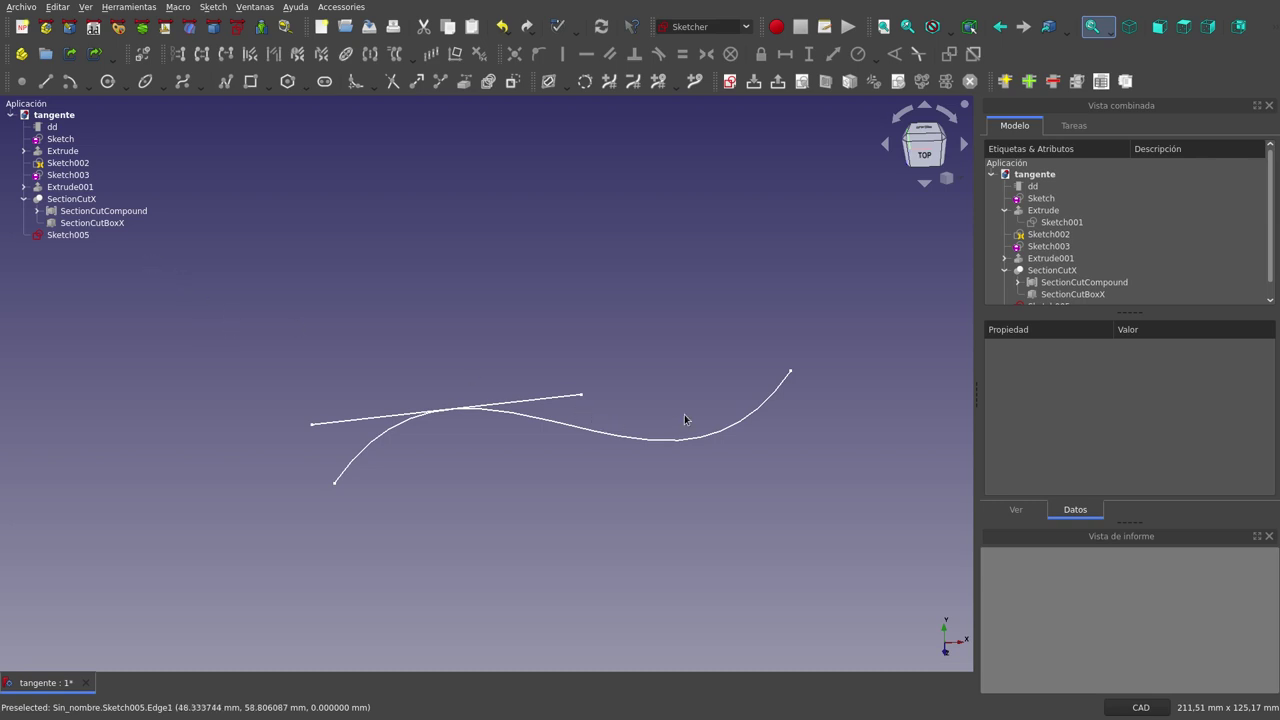
pyautogui.scroll(1, 674, 431)
pyautogui.scroll(2, 674, 431)
pyautogui.scroll(-2, 674, 431)
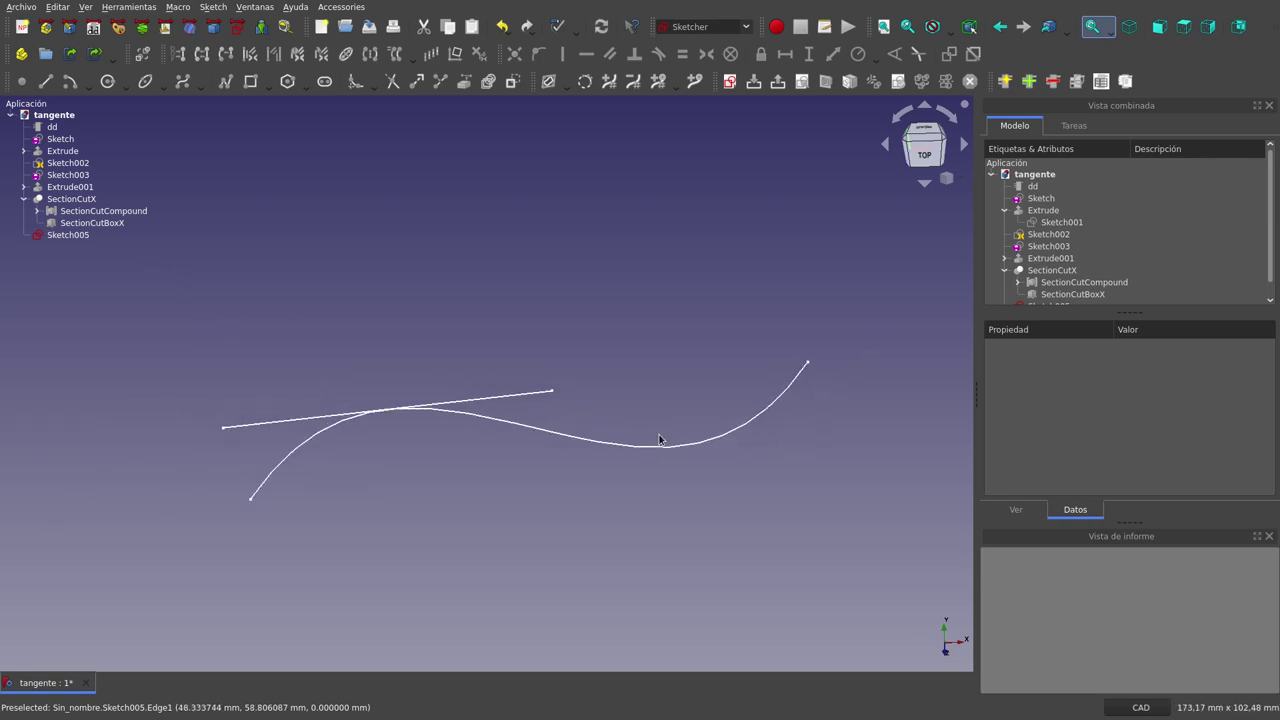
pyautogui.scroll(-1, 660, 437)
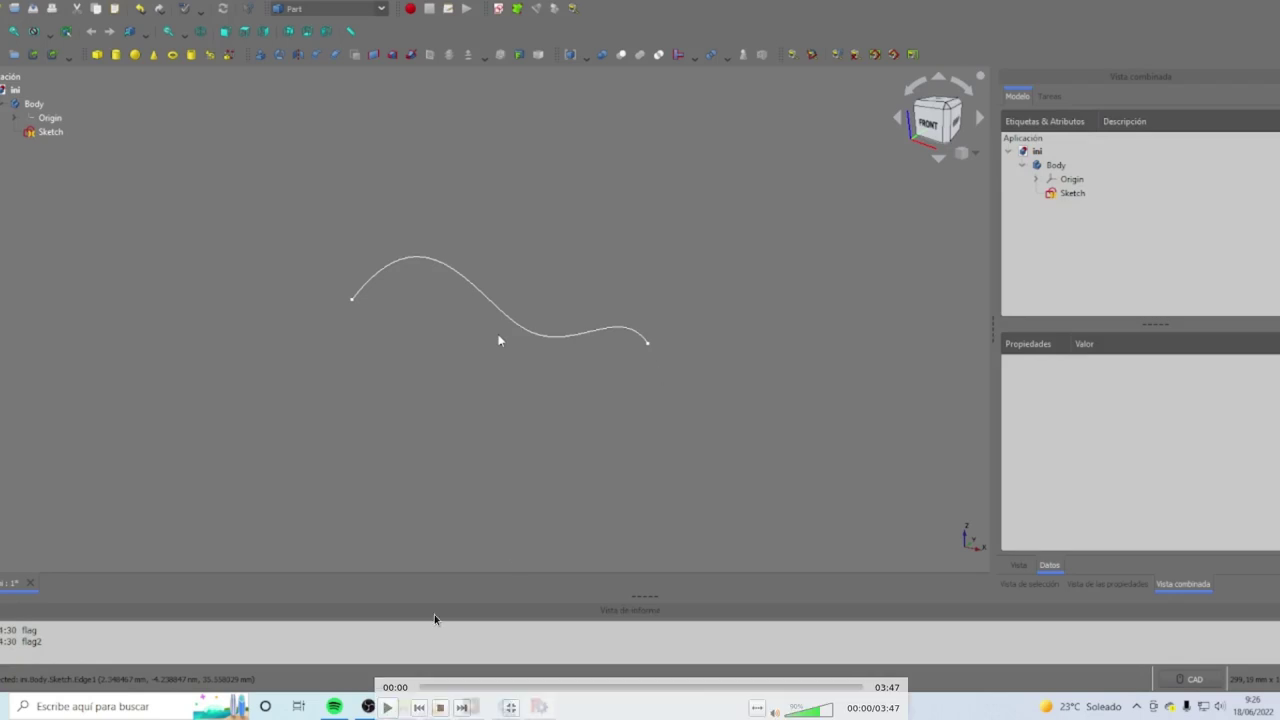
# Play the finished-example recording until the SplitCurve at 50% appears
pyautogui.click(387, 707)
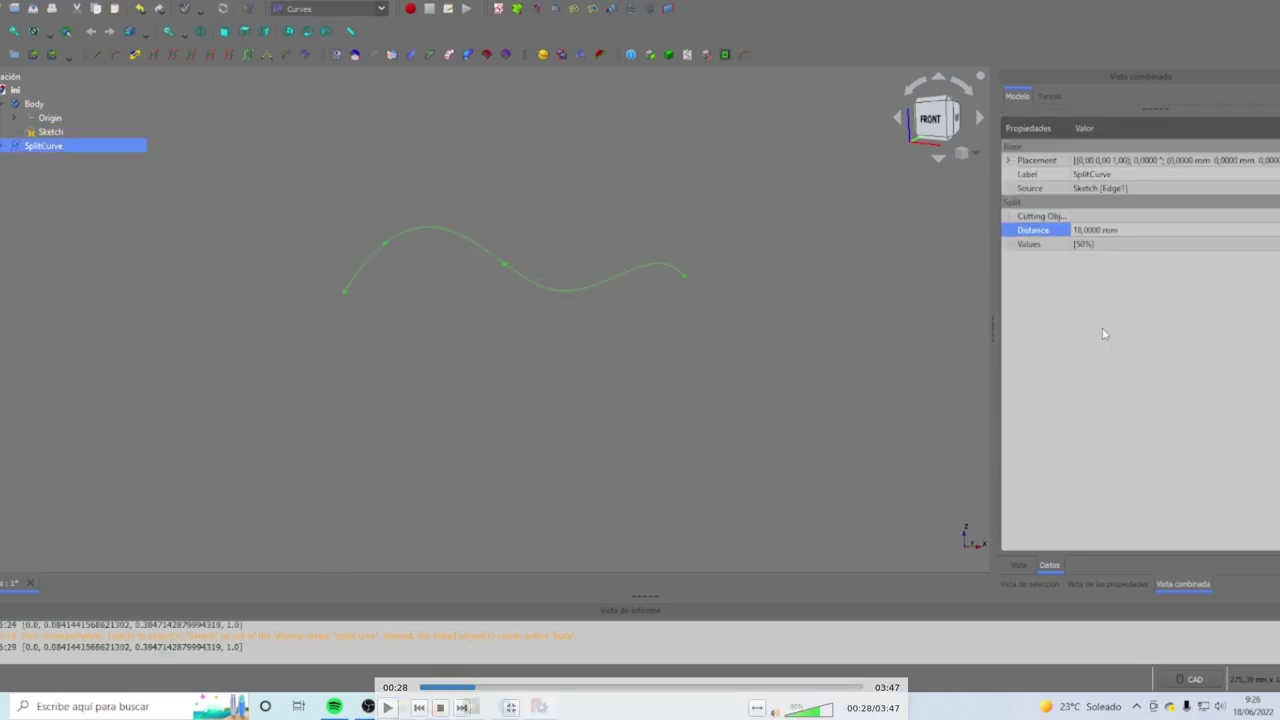
# Replay the example from 00:19 until the Frenet NB datum plane attachment shows
pyautogui.click(455, 687)
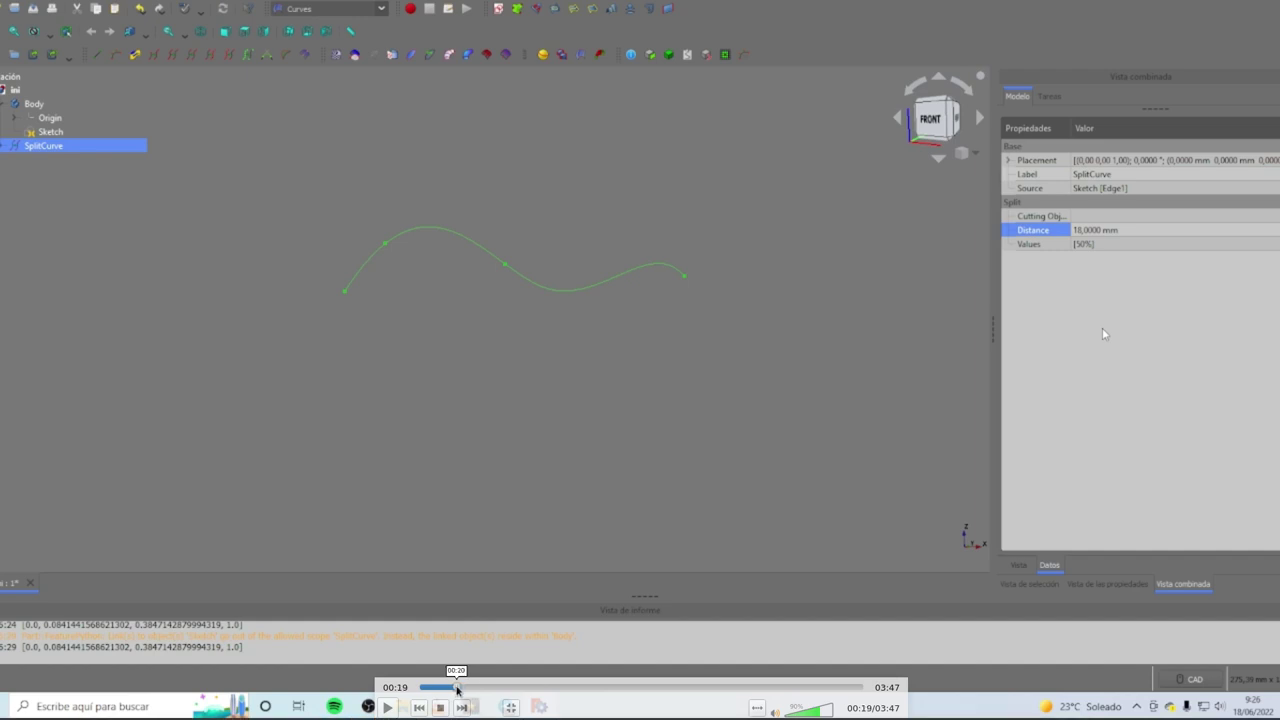
pyautogui.click(388, 707)
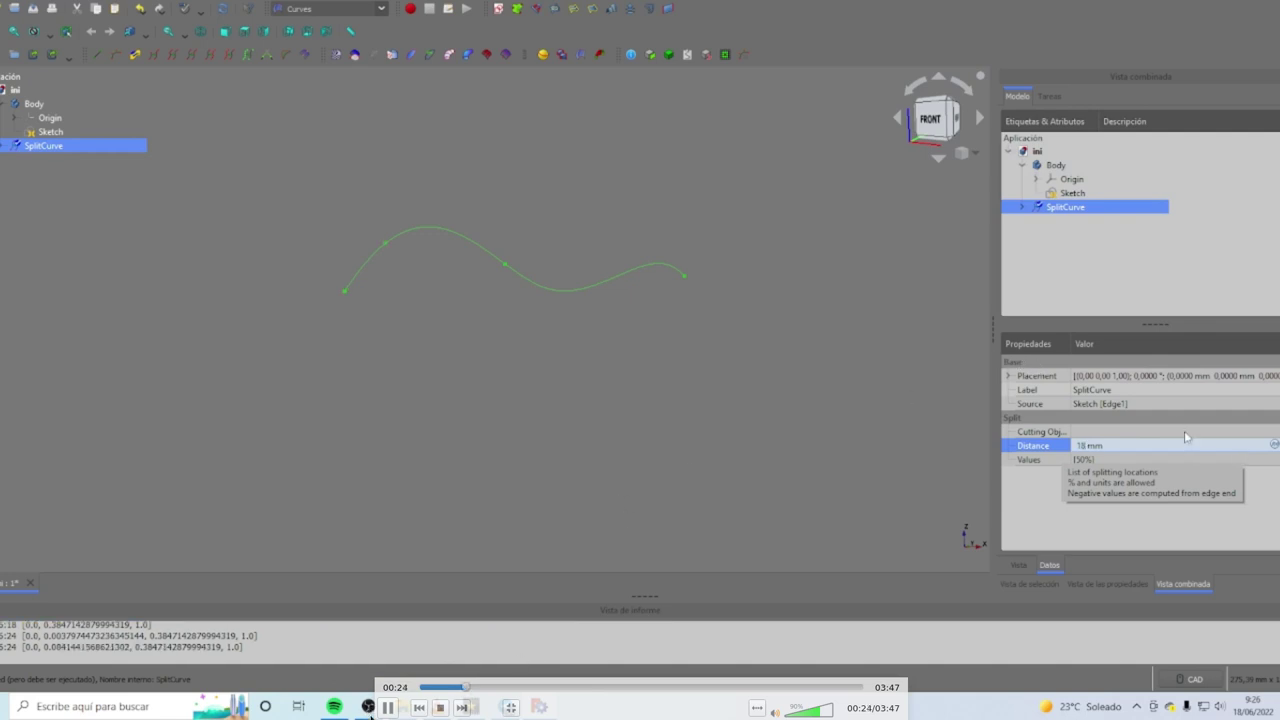
pyautogui.click(388, 707)
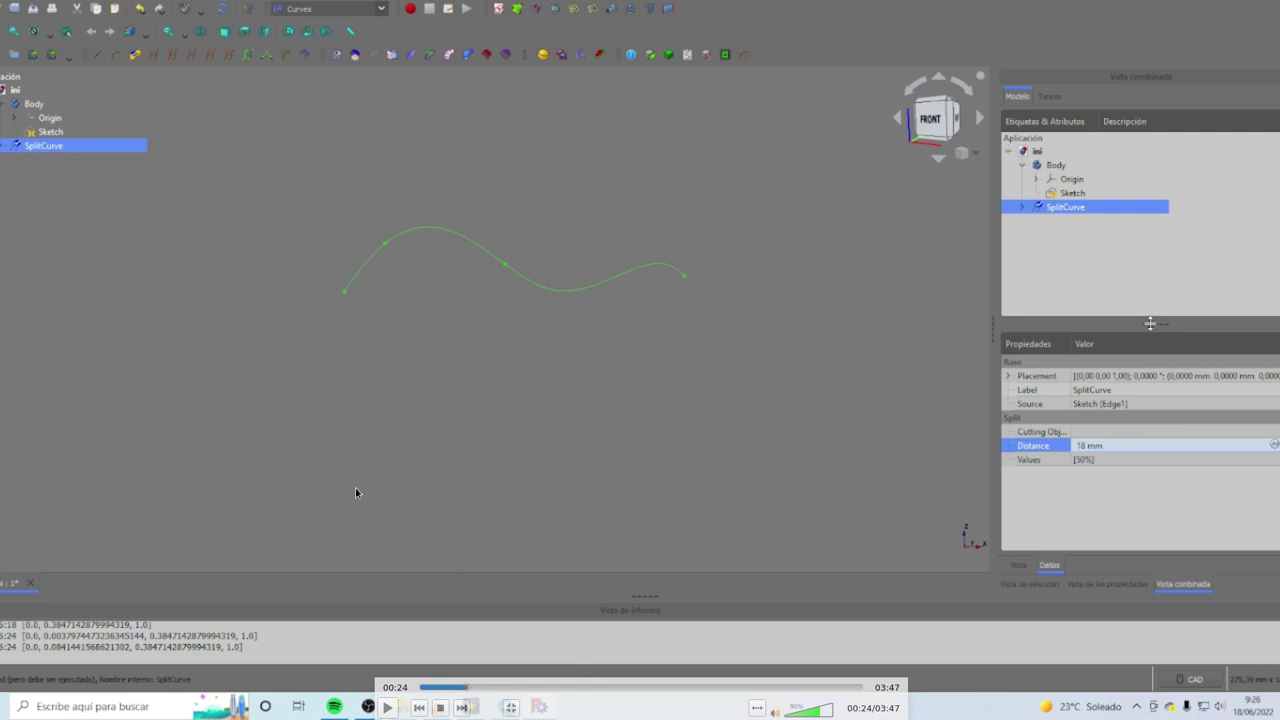
pyautogui.click(387, 708)
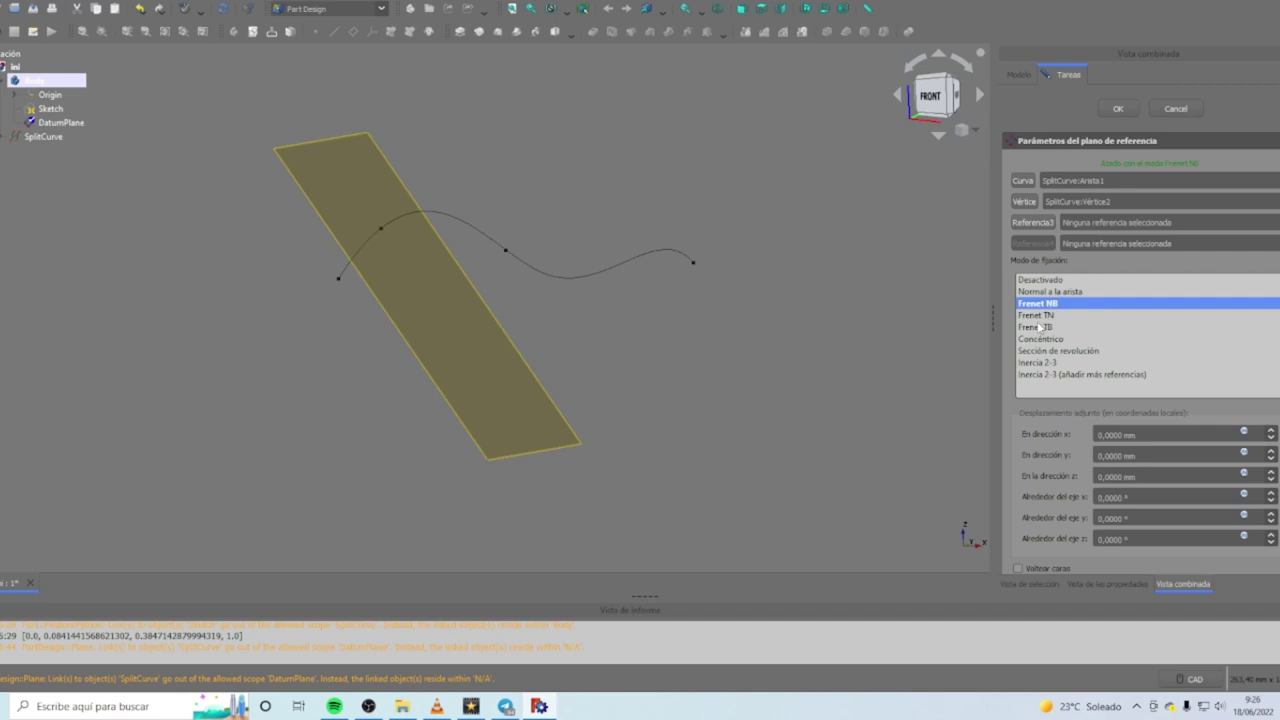
# Continue the example, pausing on the Referencia dialog, until Sketch001 opens on the datum plane
pyautogui.press('space')
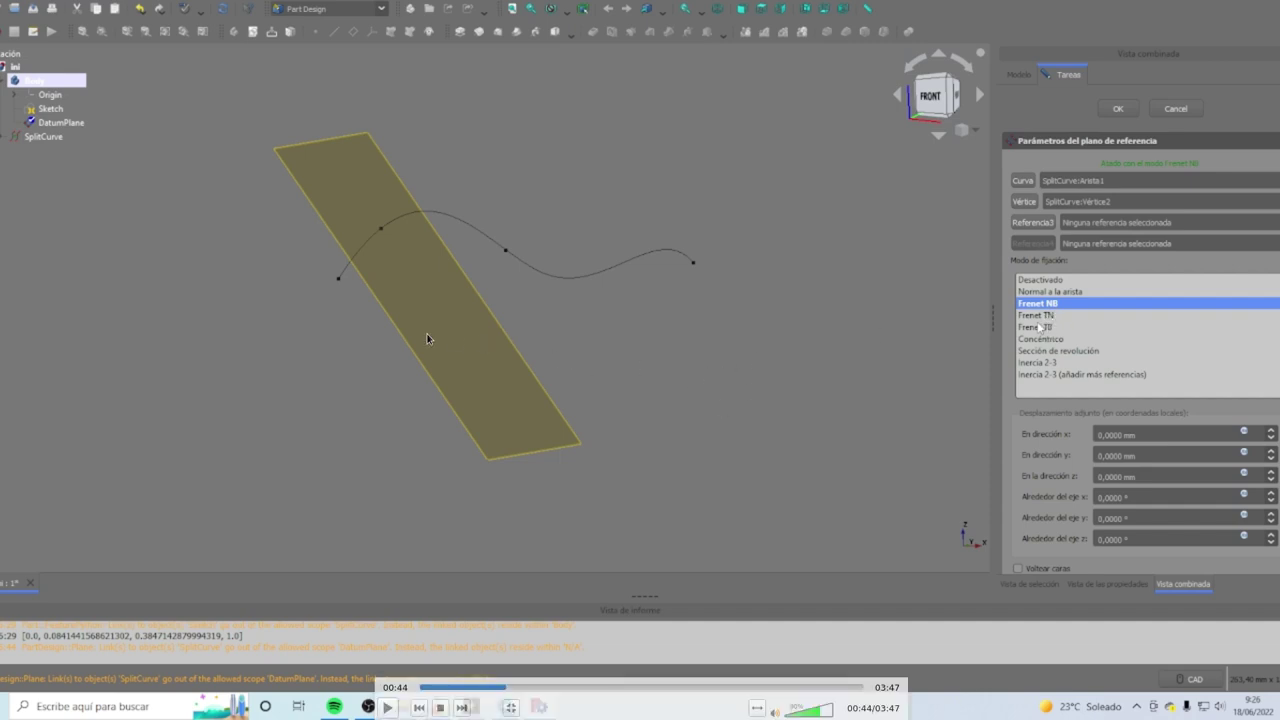
pyautogui.click(388, 708)
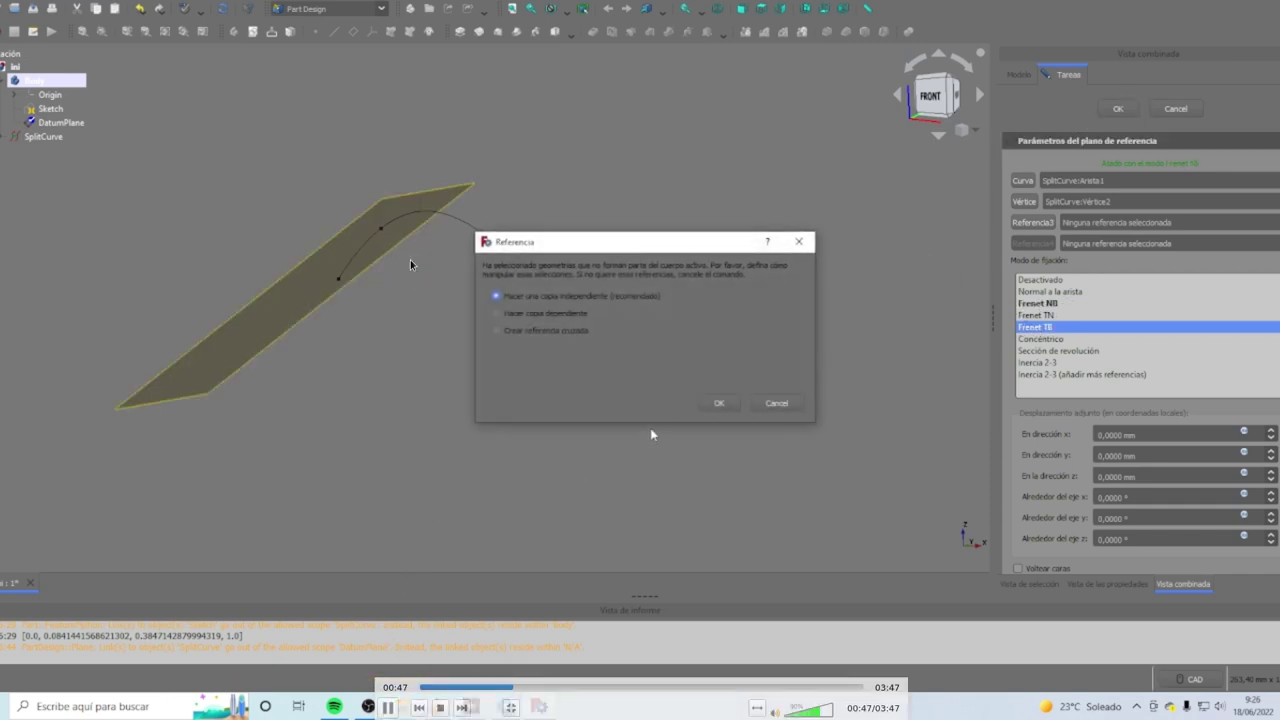
pyautogui.click(388, 708)
pyautogui.click(390, 708)
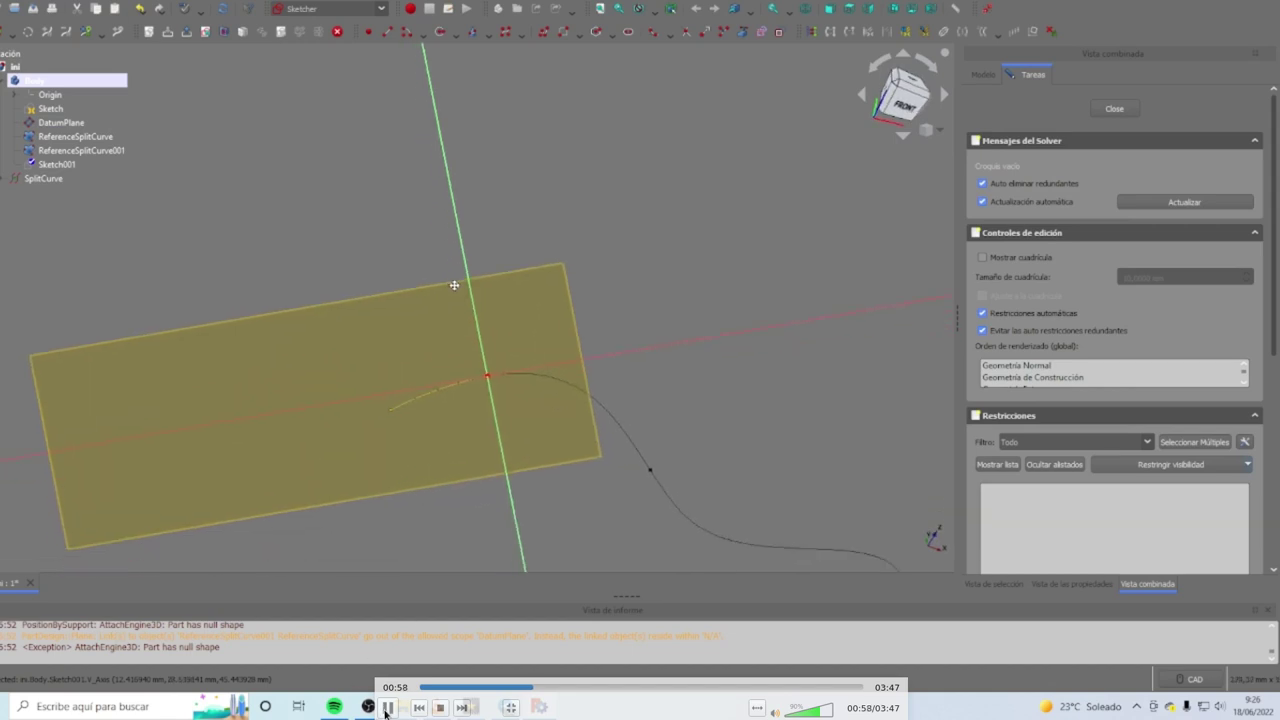
# Watch the example draw Sketch001's ellipse and line on the datum plane, pausing on the finished sketch
pyautogui.press('space')
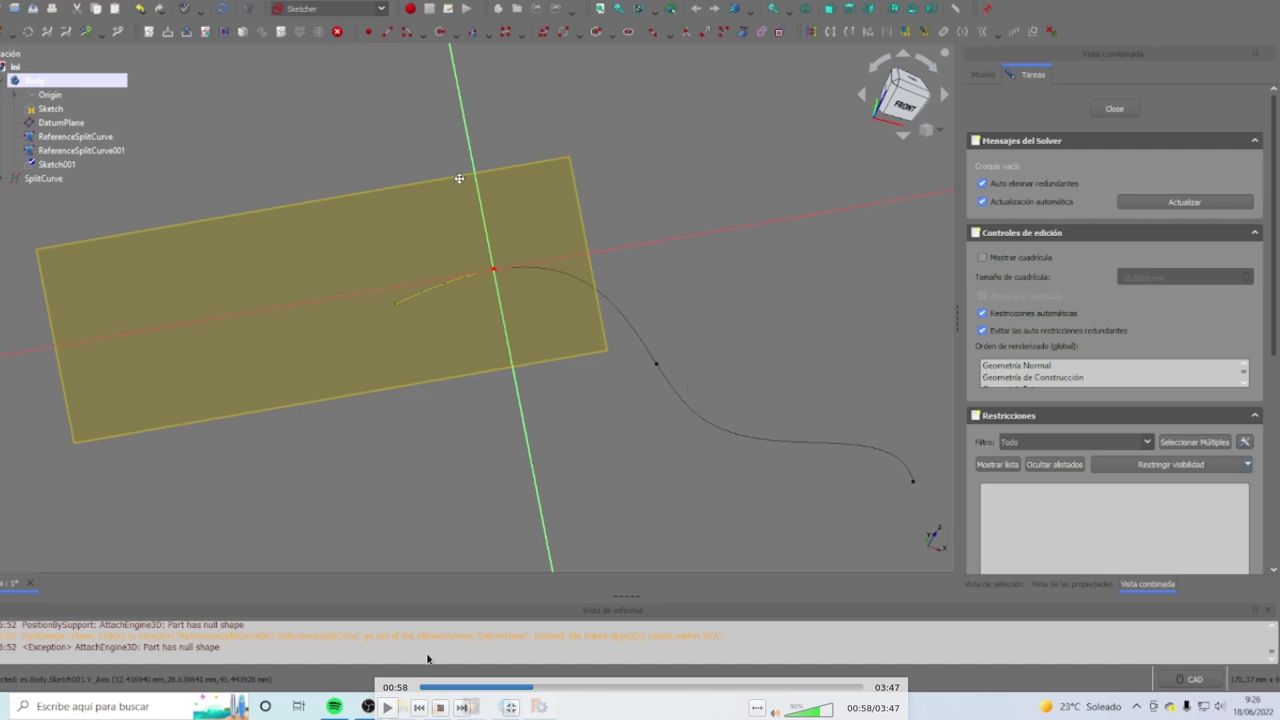
pyautogui.click(387, 707)
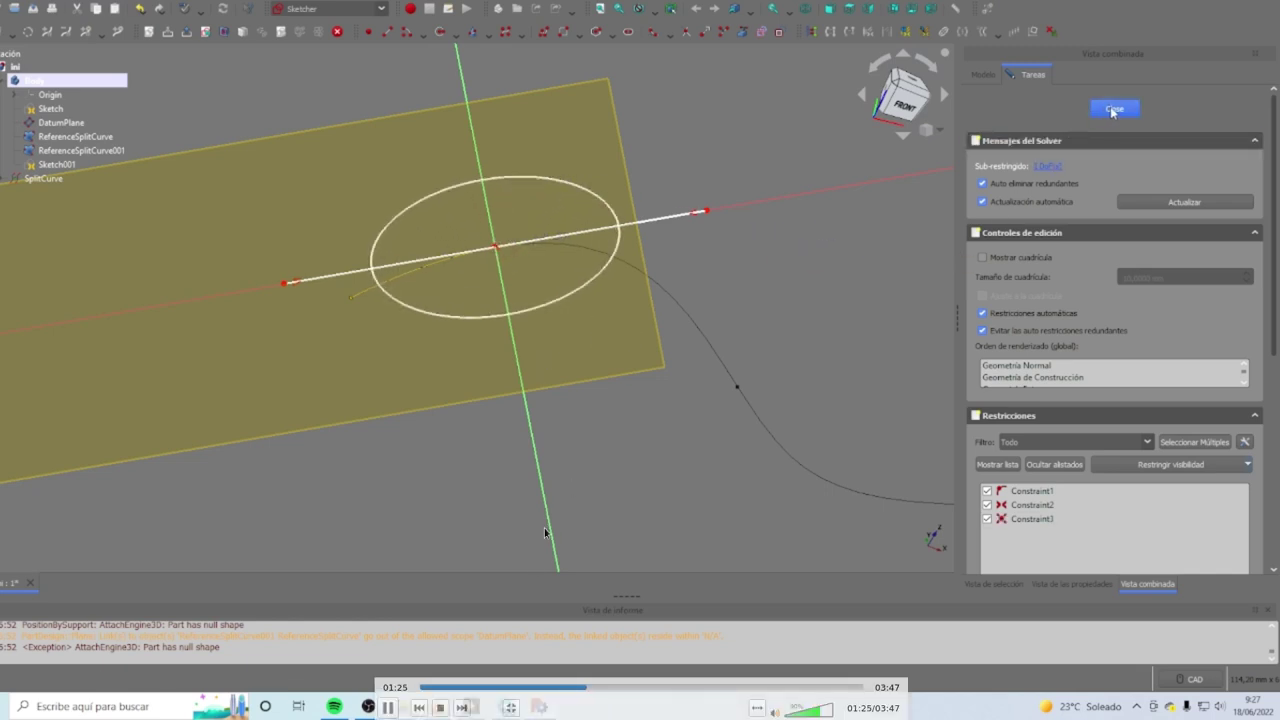
pyautogui.press('space')
# Resume the example video, then create a new sketch supported on the XZ_Plane
pyautogui.click(387, 707)
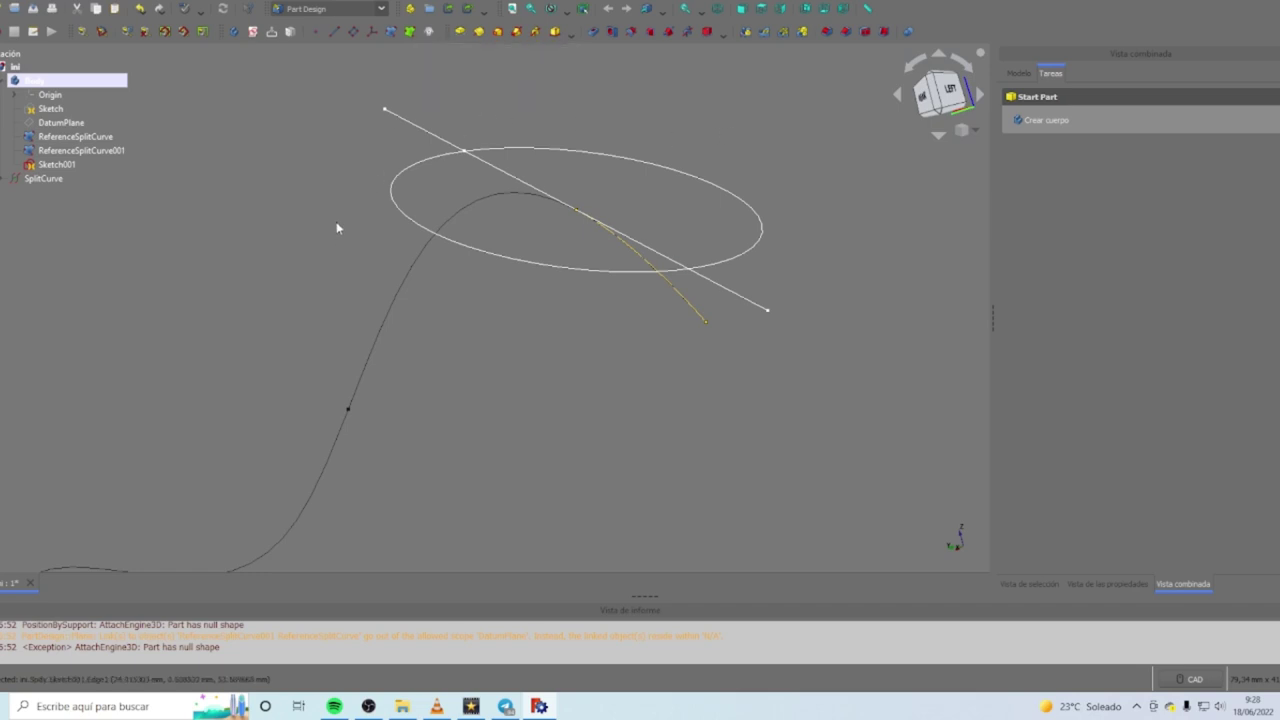
pyautogui.click(253, 31)
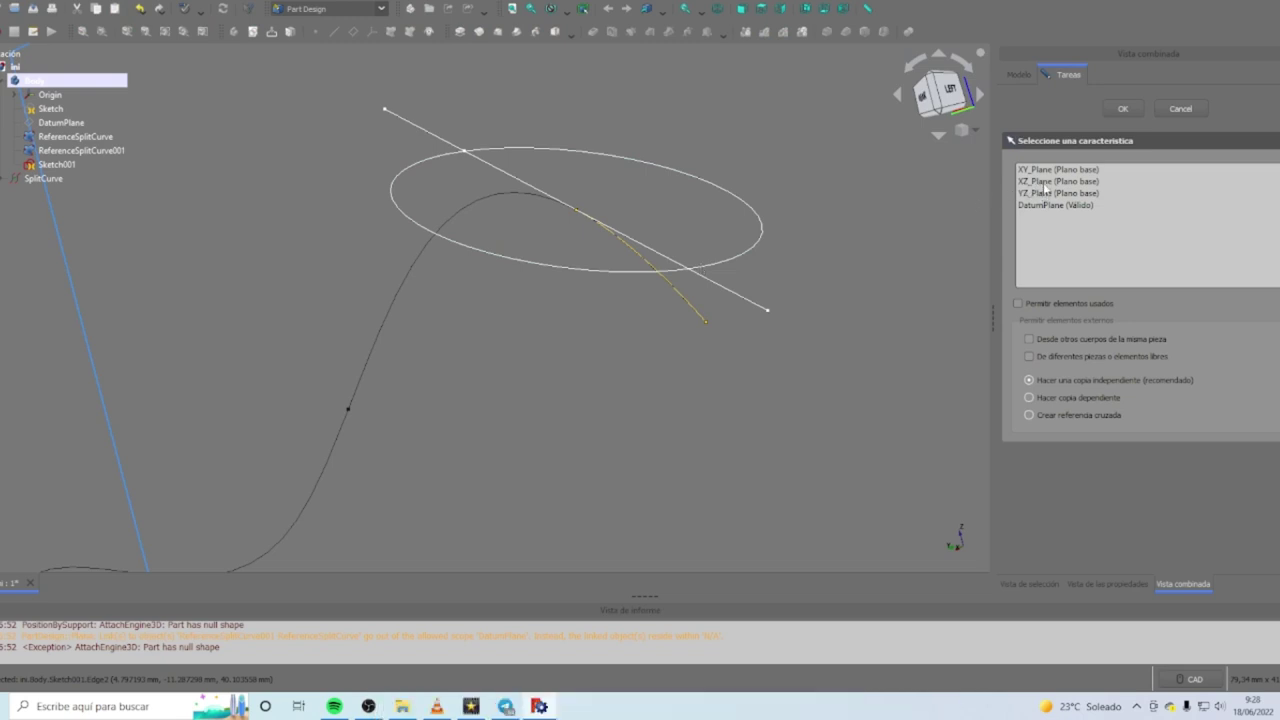
pyautogui.click(1044, 182)
pyautogui.click(1122, 108)
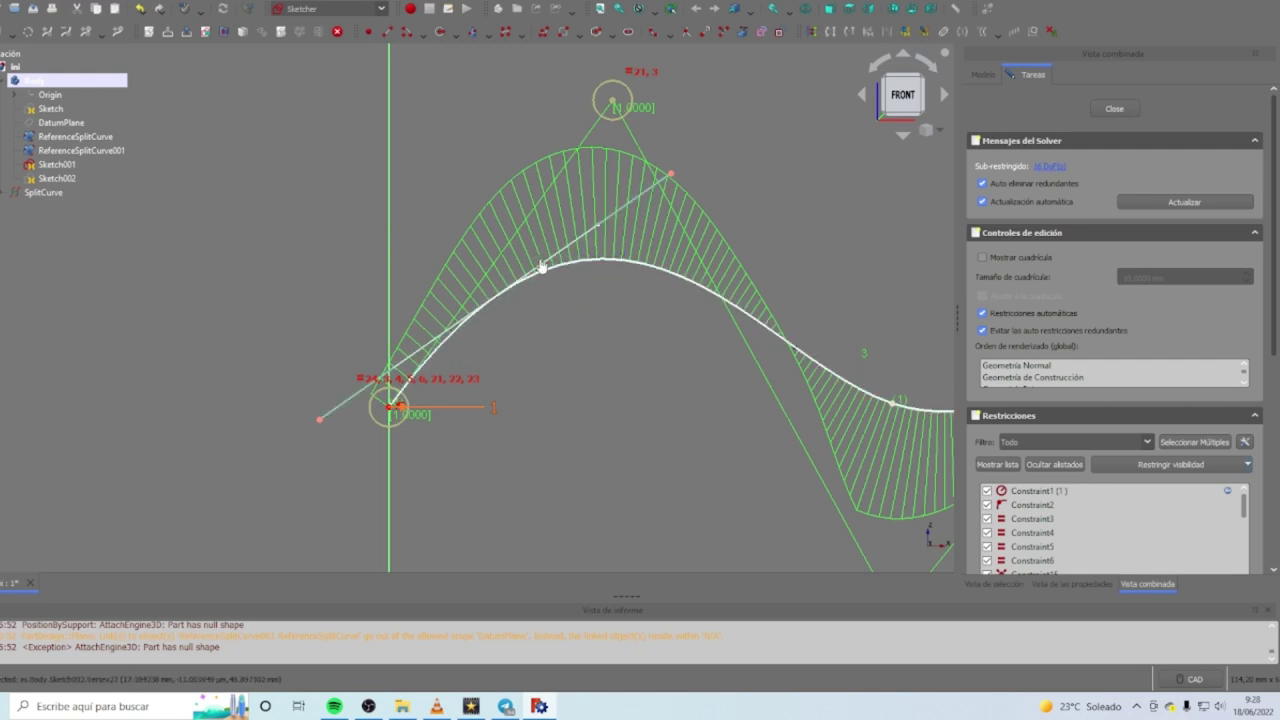
pyautogui.click(541, 266)
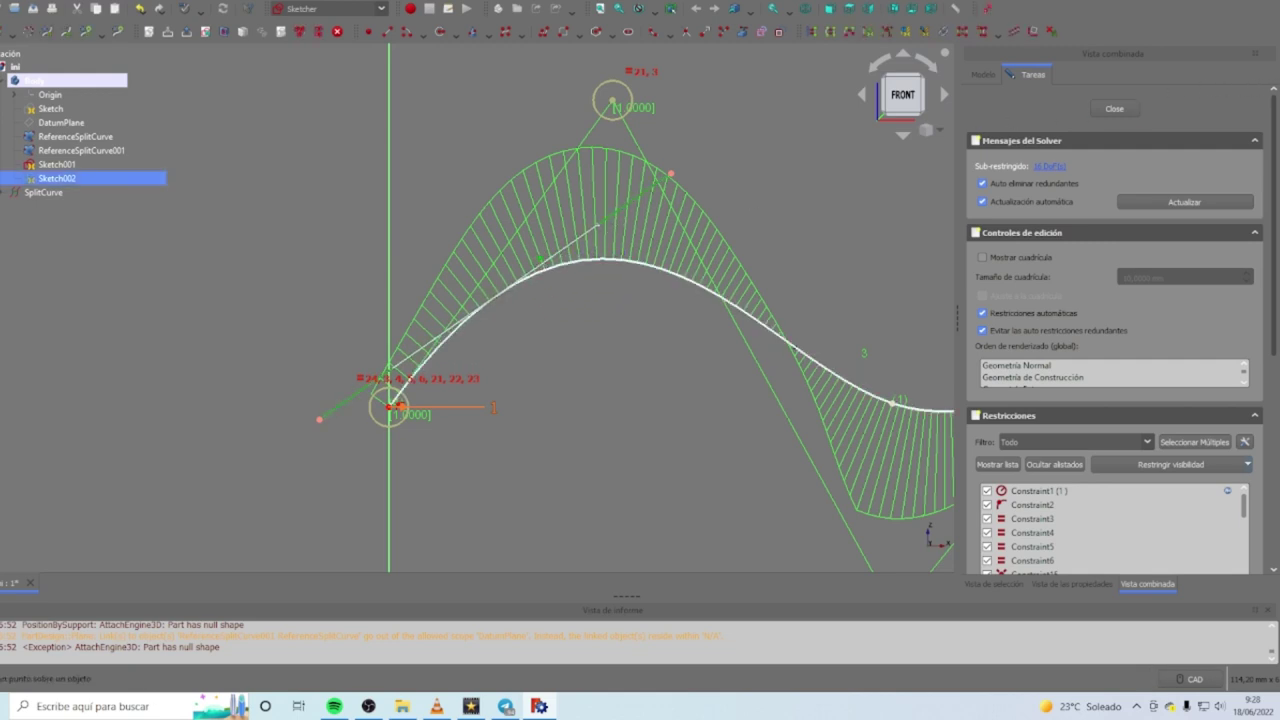
pyautogui.click(741, 240)
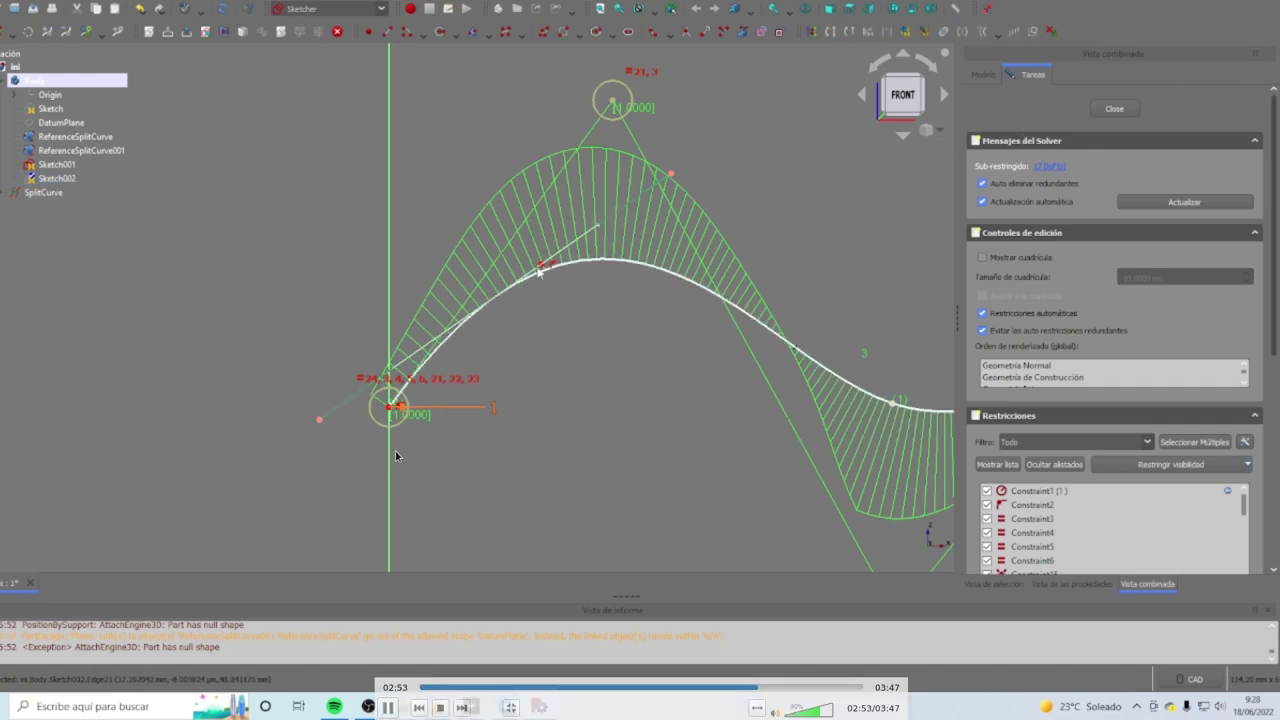
pyautogui.click(325, 415)
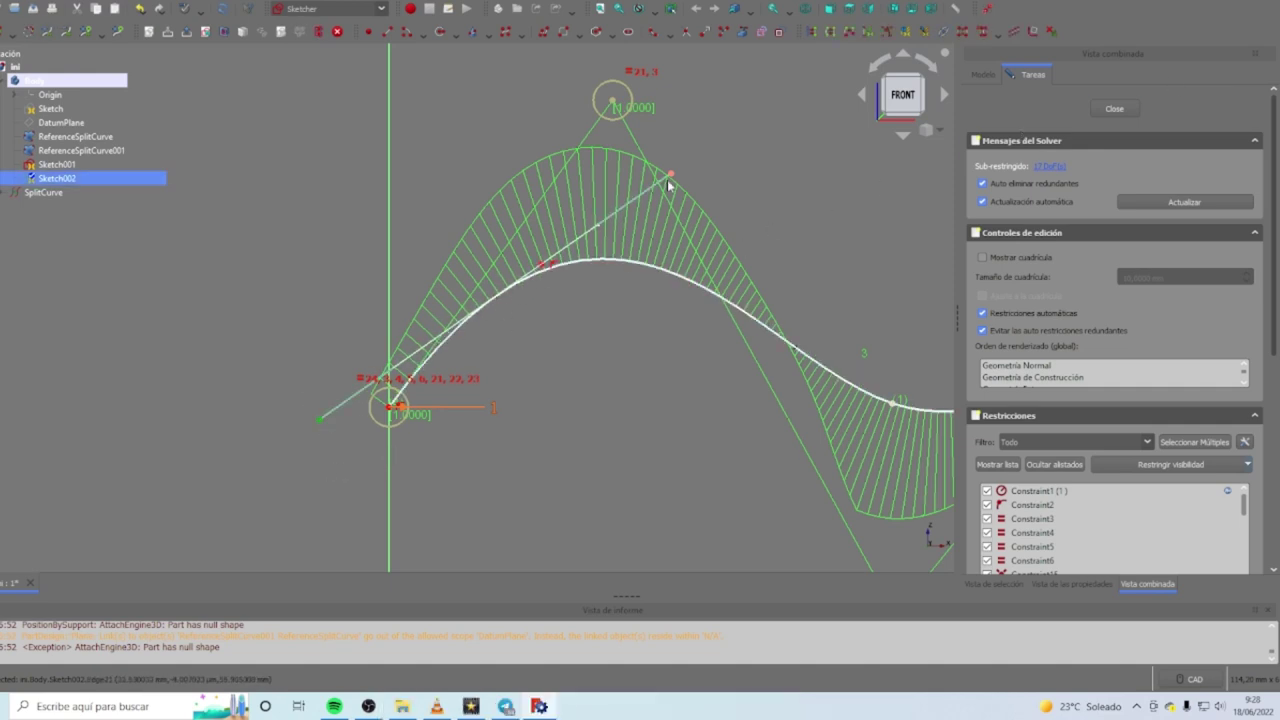
pyautogui.click(697, 160)
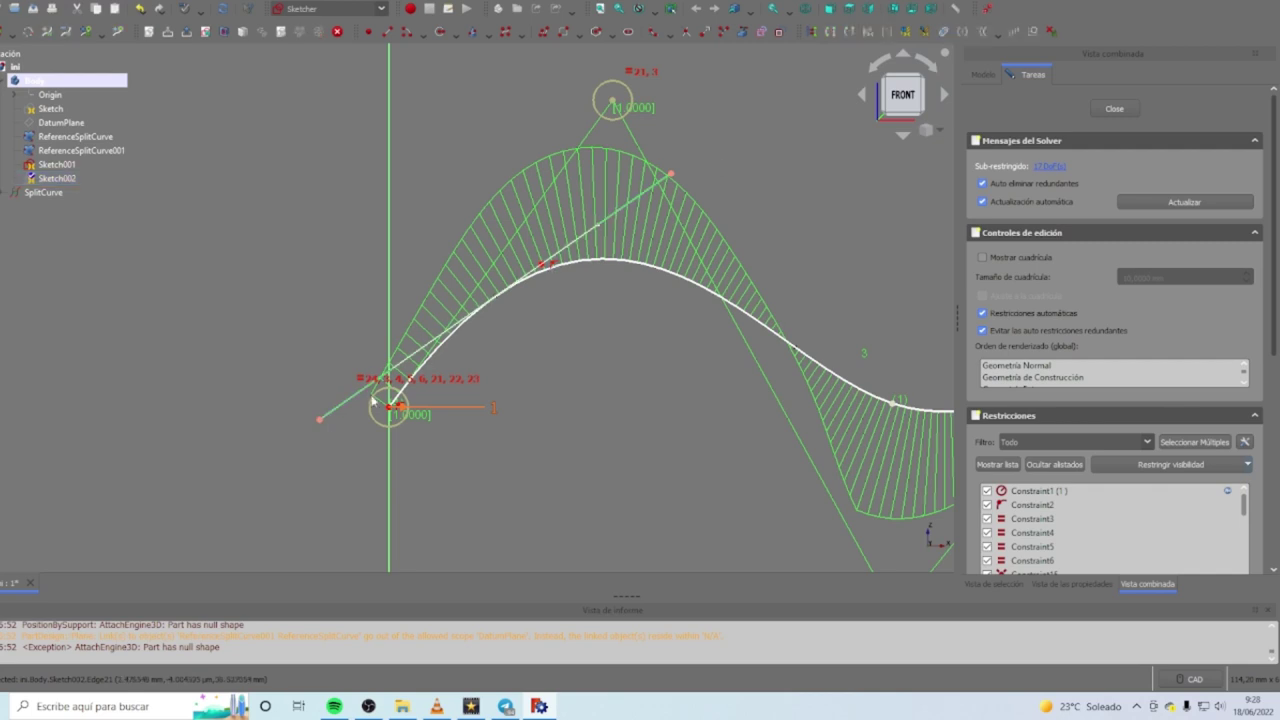
pyautogui.click(319, 419)
pyautogui.click(318, 432)
pyautogui.click(319, 419)
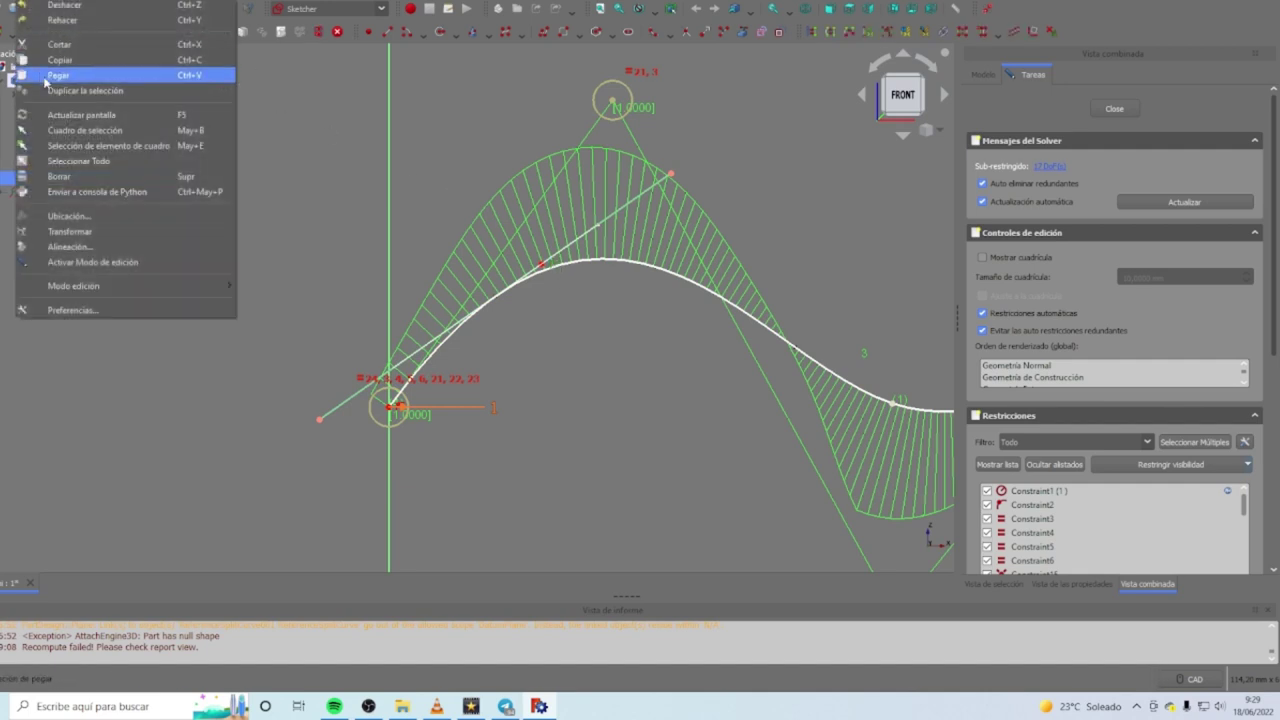
pyautogui.click(250, 329)
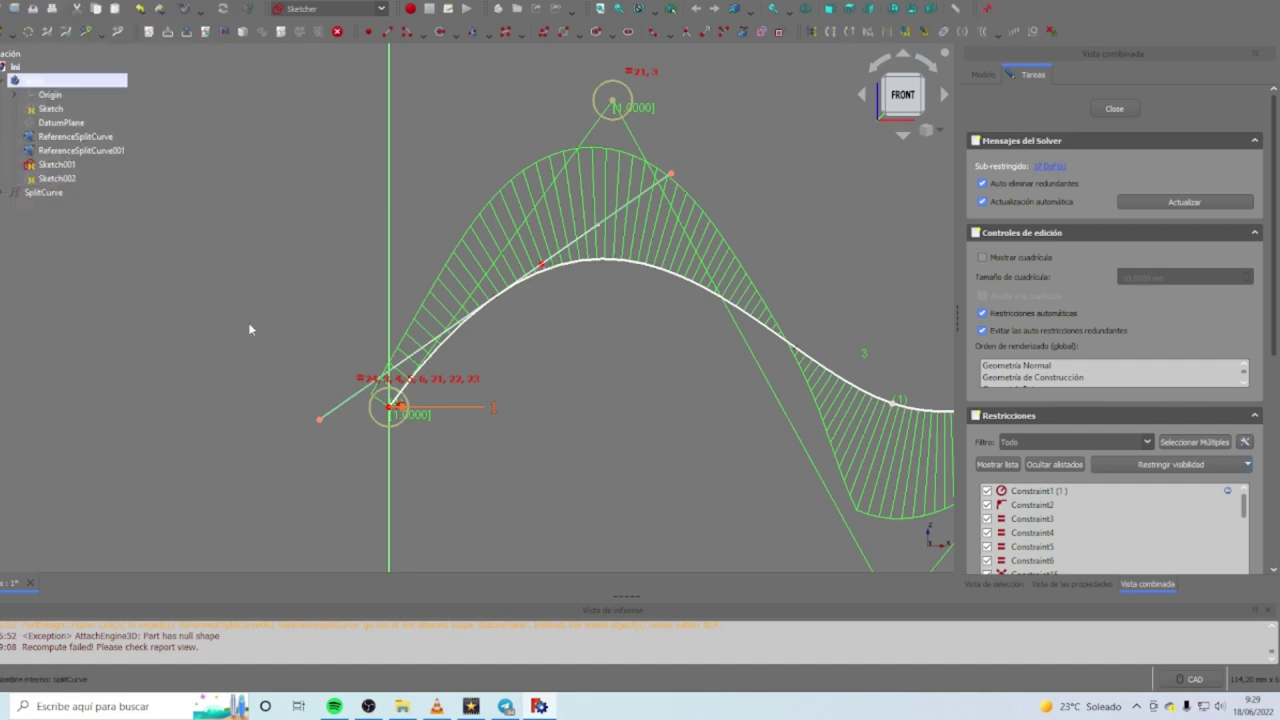
pyautogui.click(320, 418)
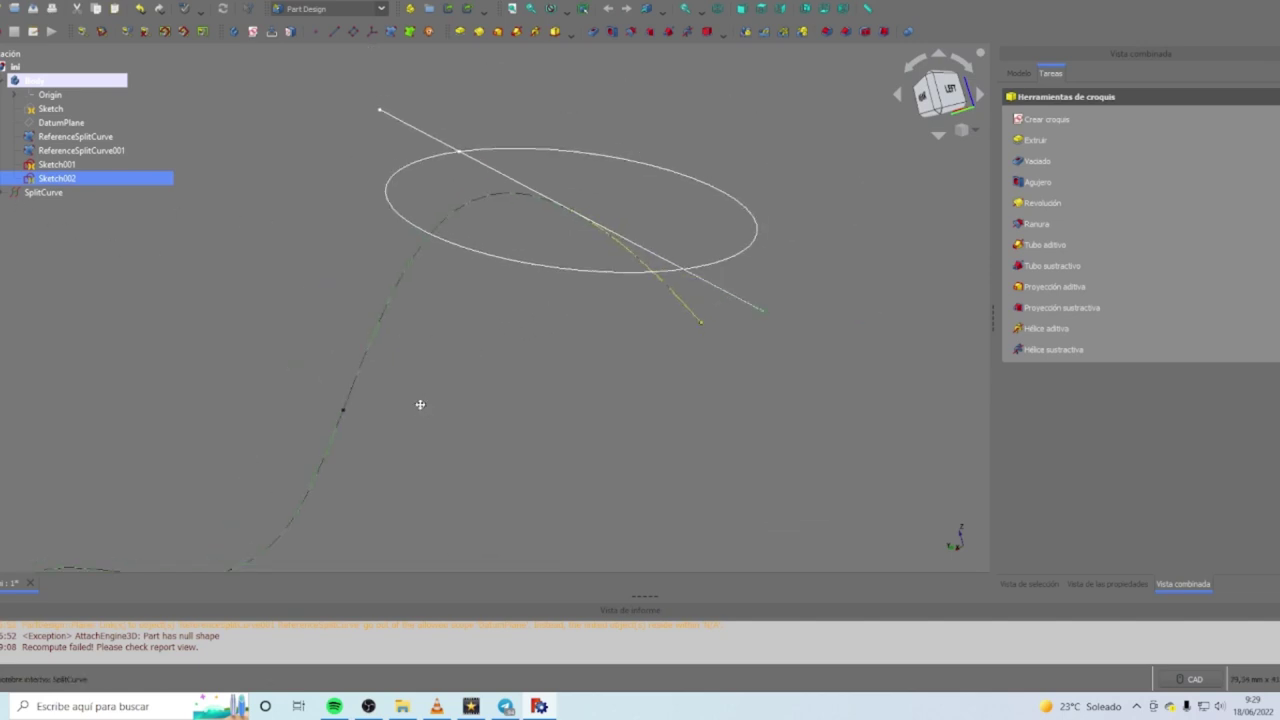
# Select ReferenceSplitCurve, ReferenceSplitCurve001, Sketch001, SplitCurve and Sketch002 in the model tree in turn
pyautogui.click(60, 138)
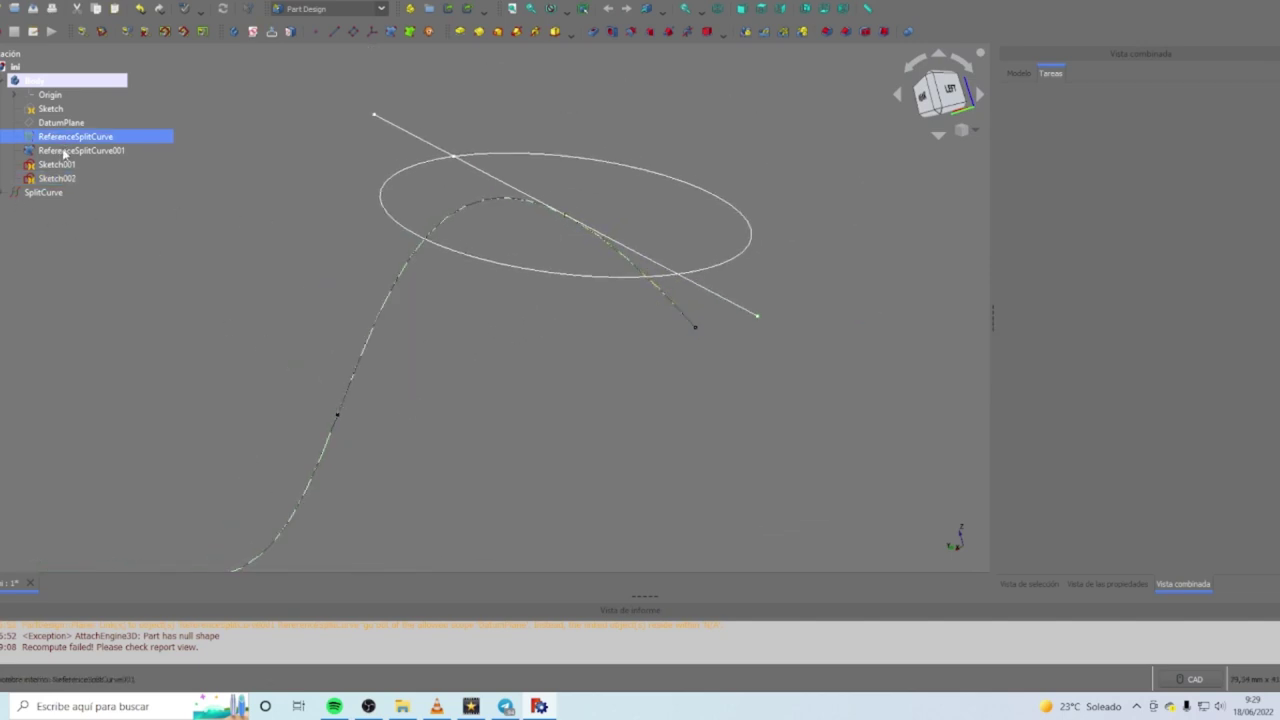
pyautogui.click(63, 151)
pyautogui.click(56, 166)
pyautogui.click(55, 193)
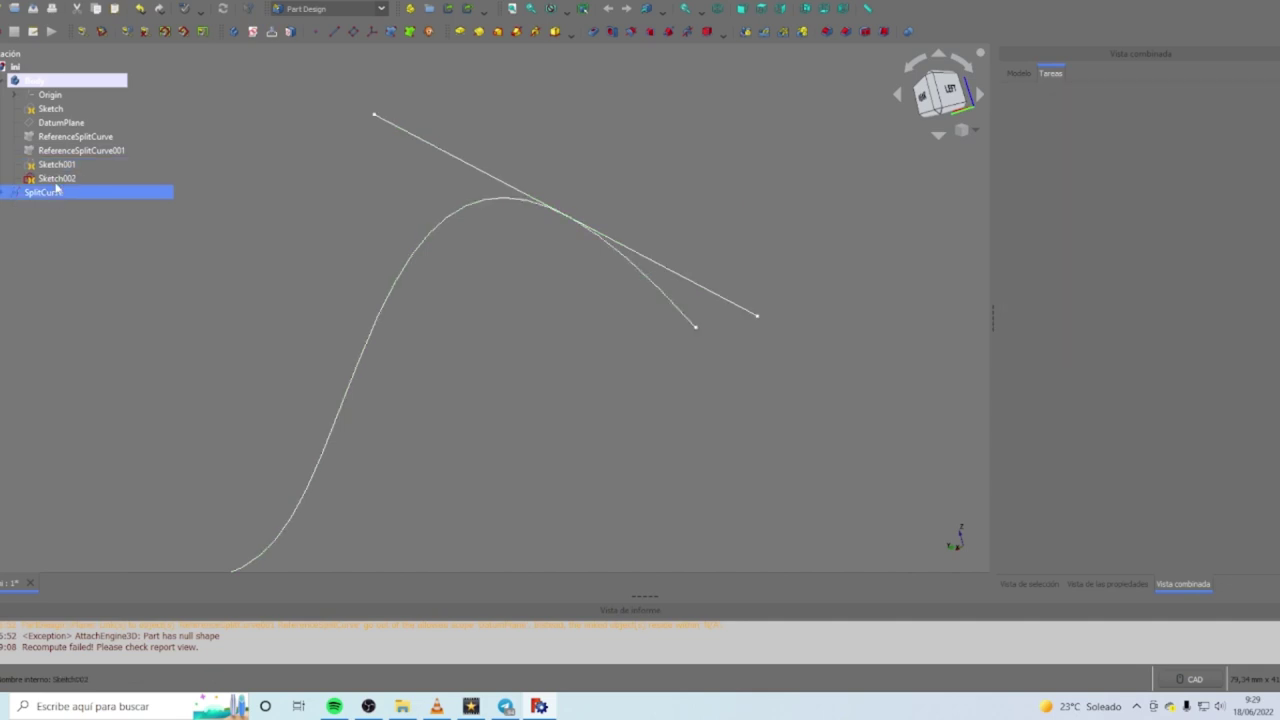
pyautogui.click(57, 179)
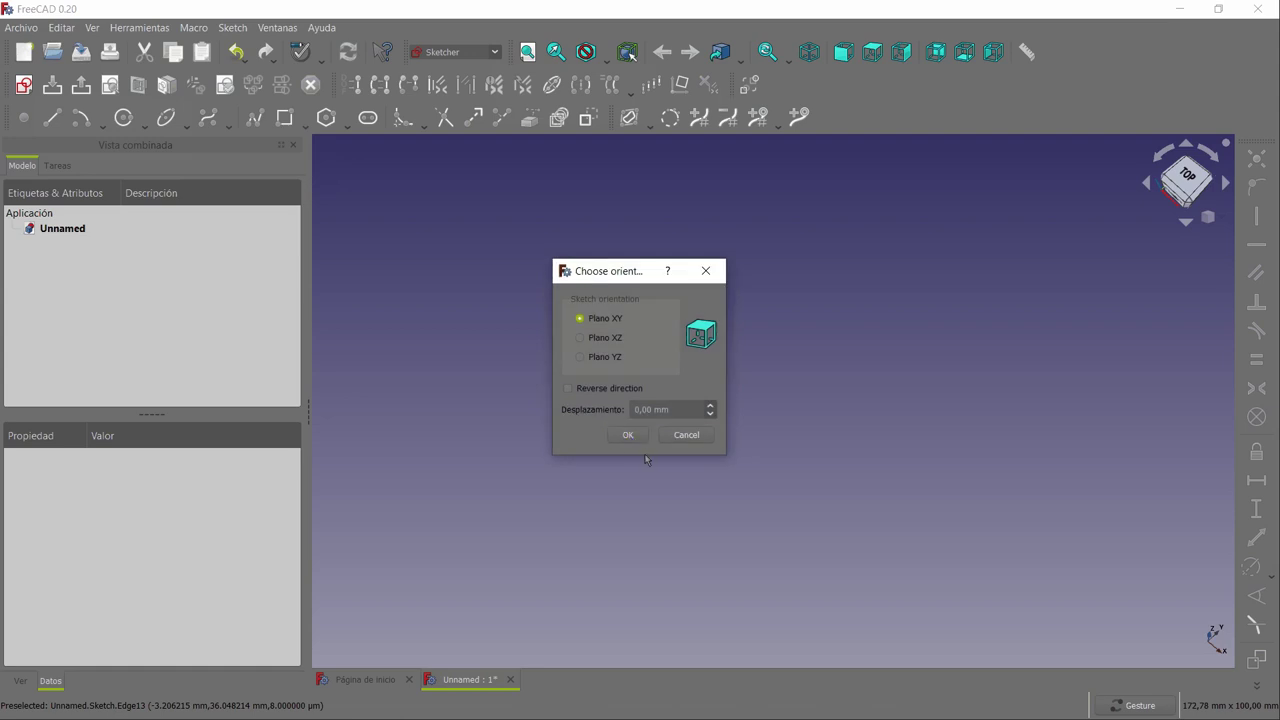
# Start the sketch on the XY plane and draw a horizontal line from the origin
pyautogui.click(632, 437)
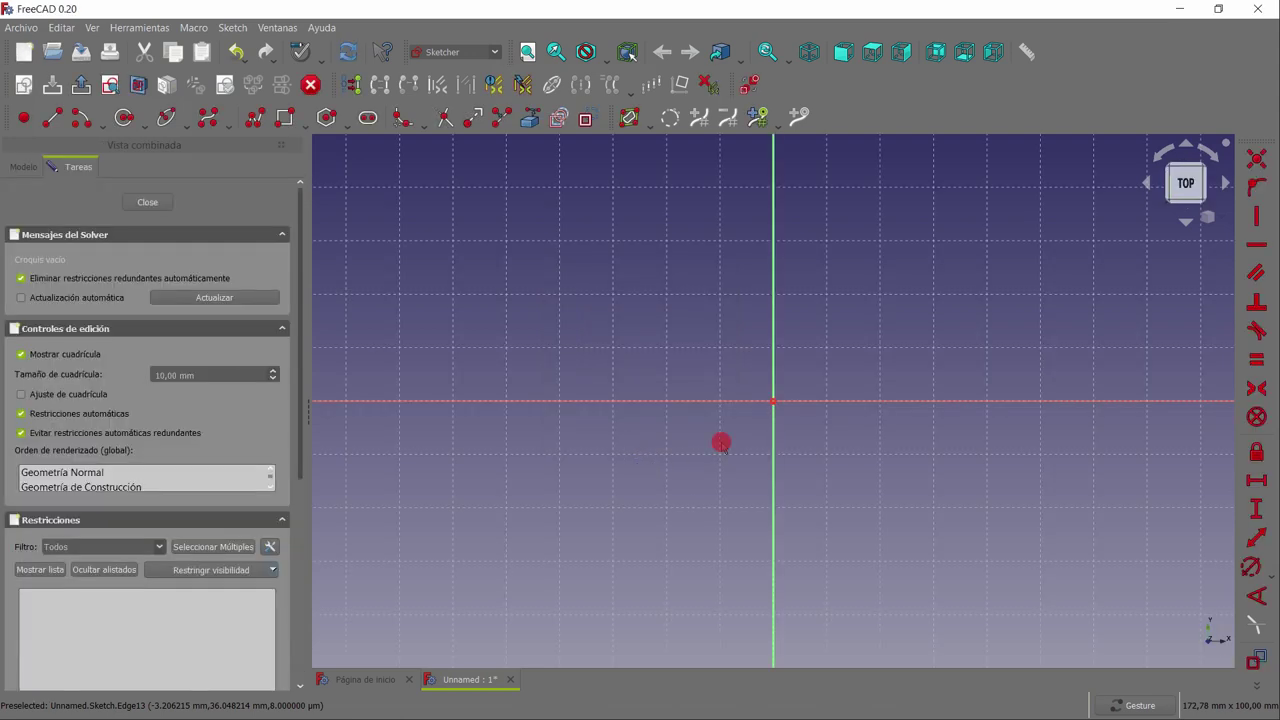
pyautogui.moveTo(721, 442)
pyautogui.mouseDown(button='right')
pyautogui.moveTo(480, 560)
pyautogui.moveTo(391, 617)
pyautogui.moveTo(351, 669)
pyautogui.moveTo(350, 652)
pyautogui.mouseUp(button='right')
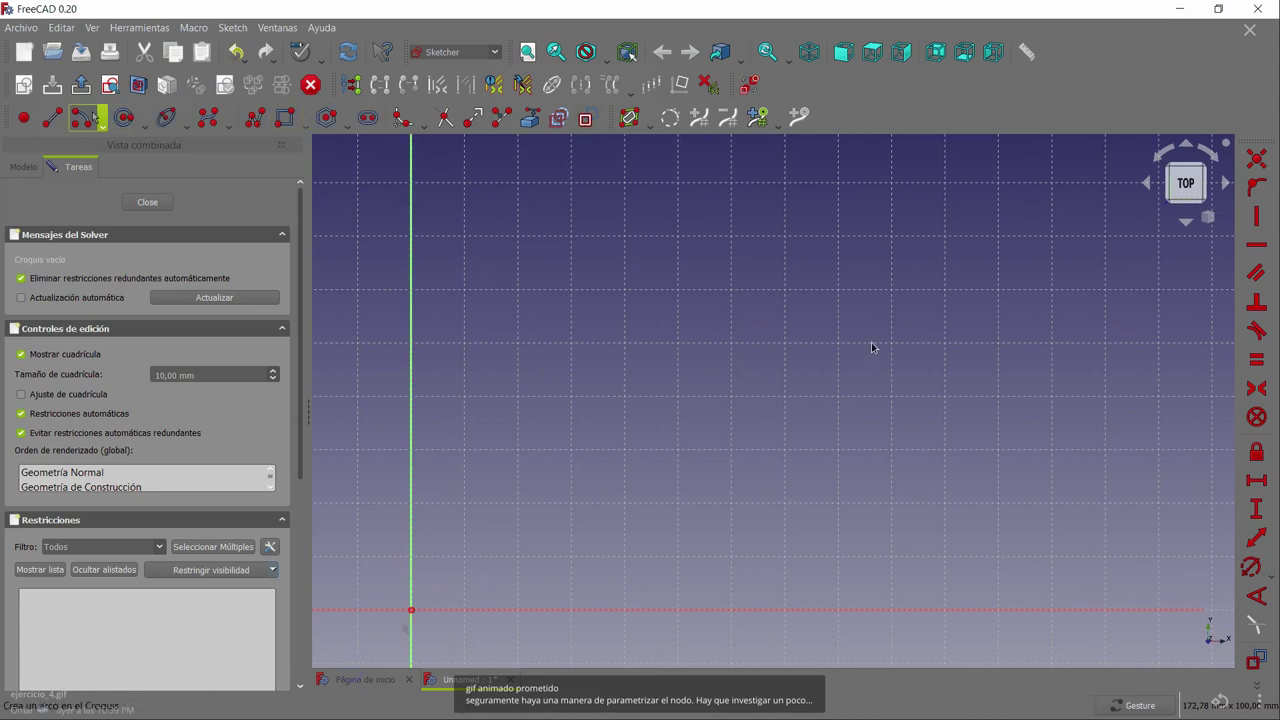
pyautogui.click(413, 611)
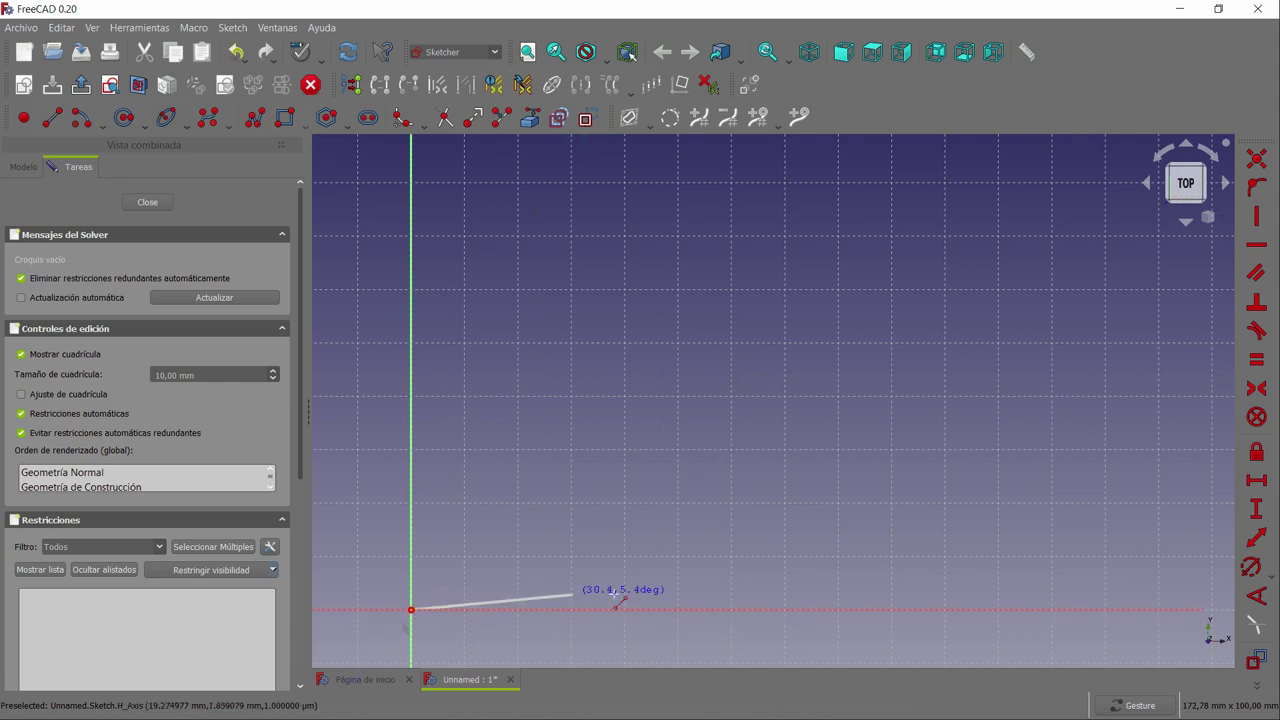
pyautogui.click(899, 611)
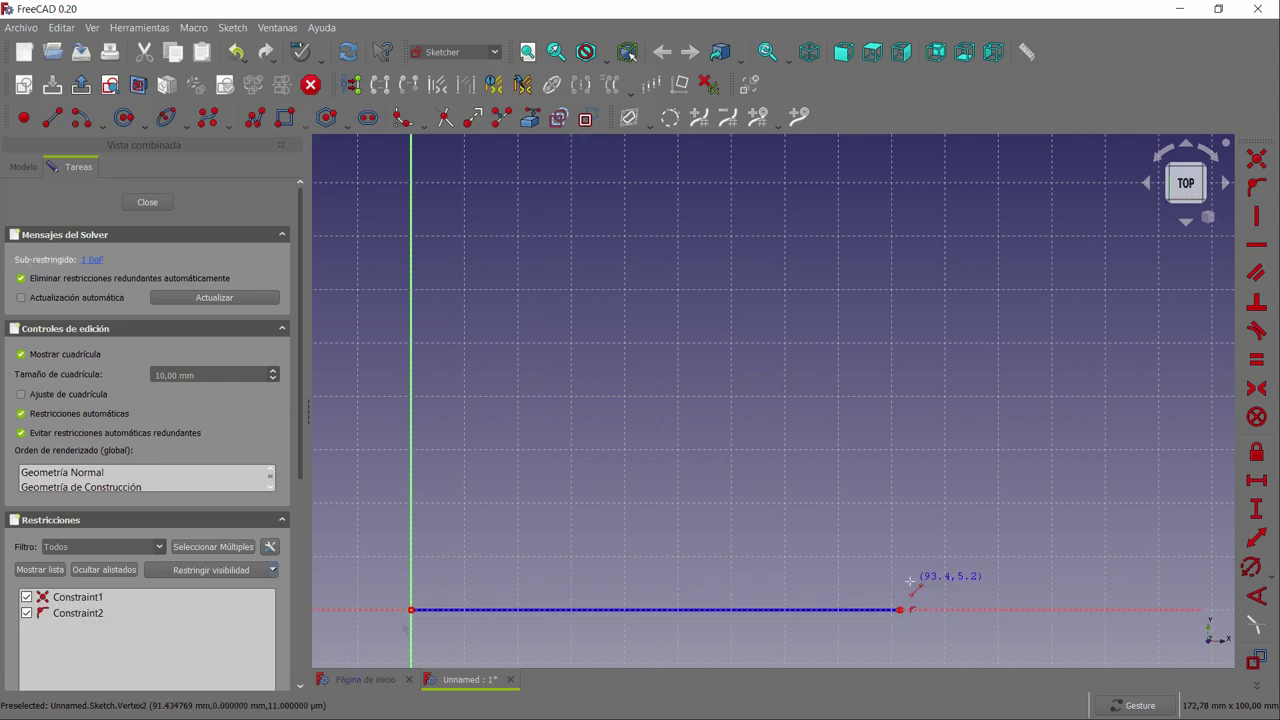
# Constrain the line's horizontal distance to 100 mm and place the dimension below it
pyautogui.click(885, 609)
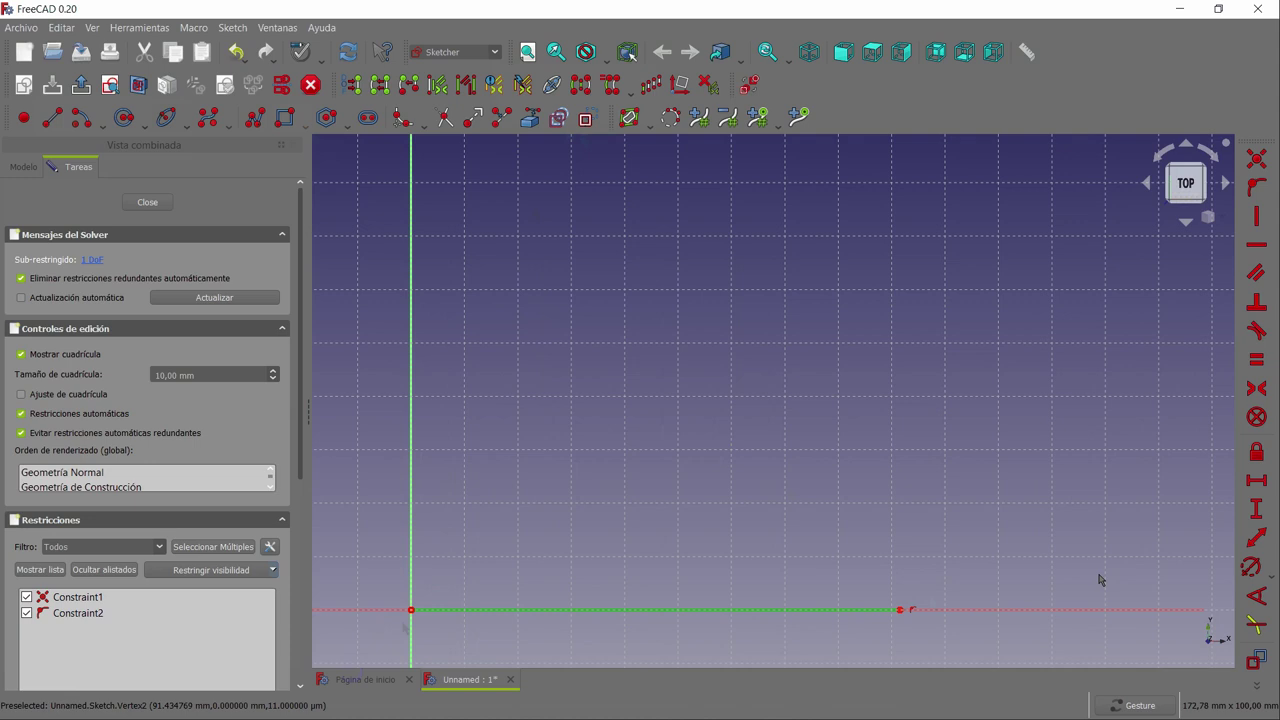
pyautogui.click(1257, 482)
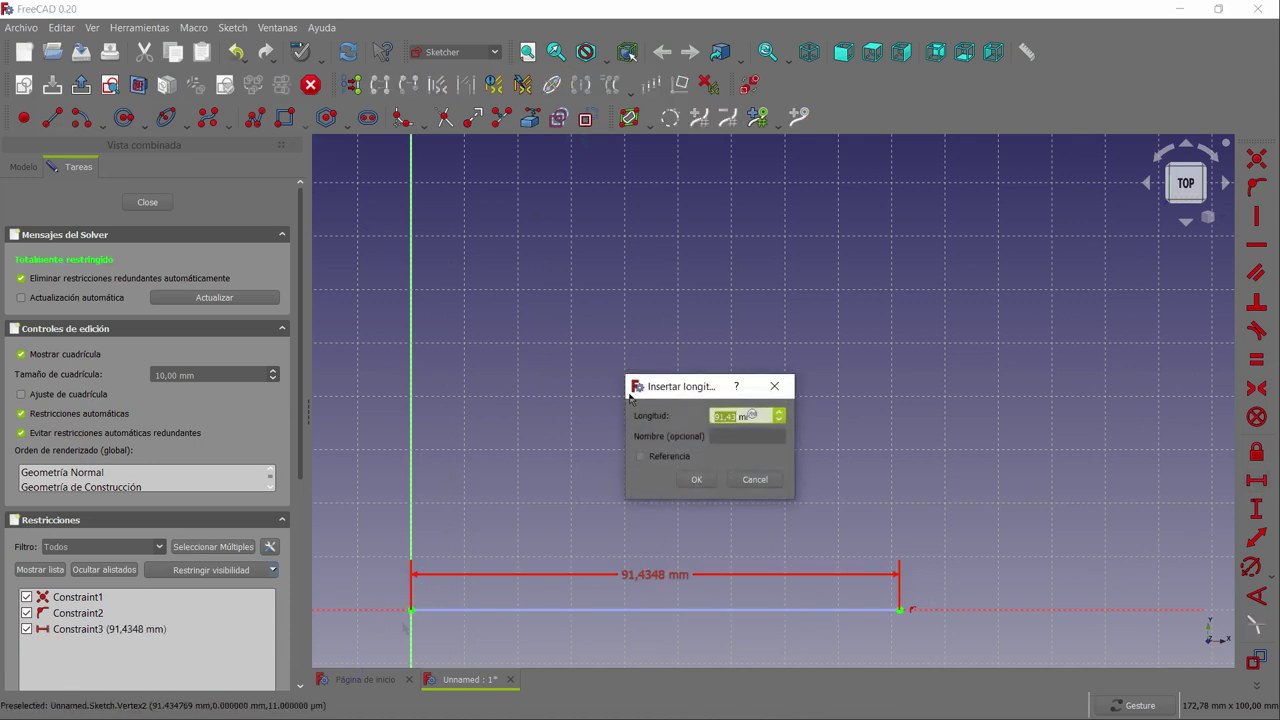
pyautogui.write('0')
pyautogui.press('Return')
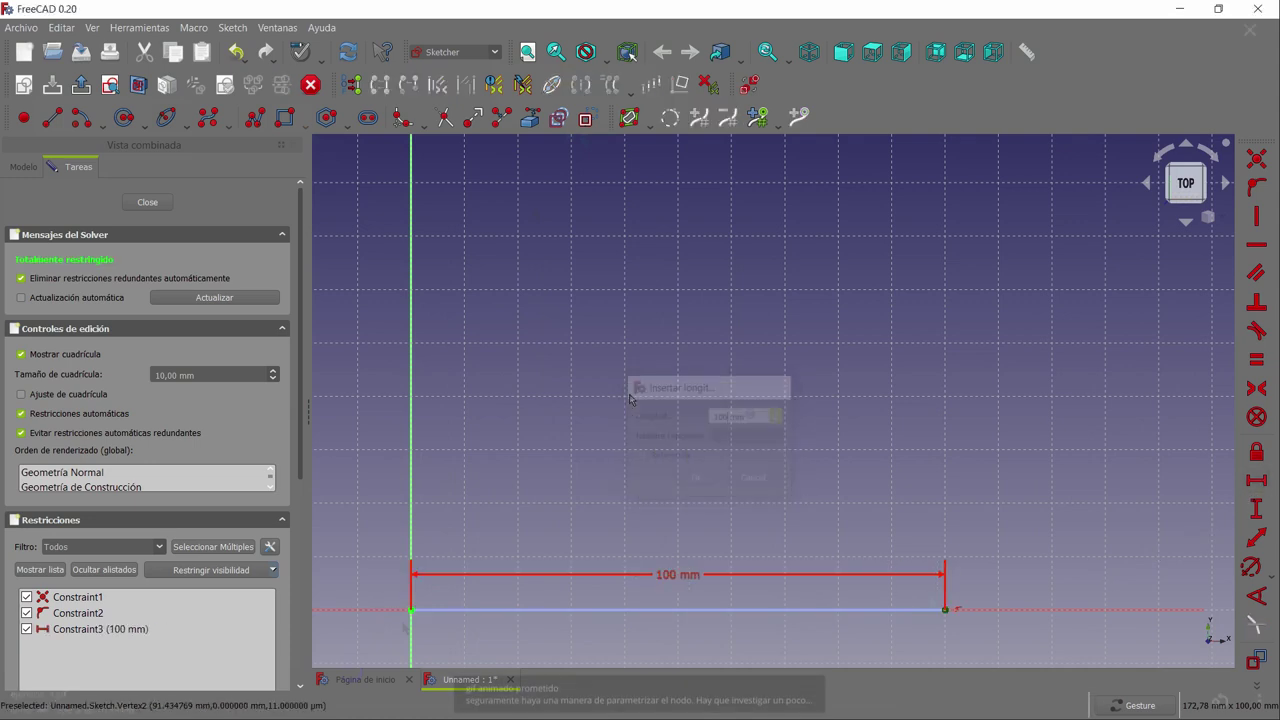
pyautogui.moveTo(660, 575); pyautogui.dragTo(674, 642)
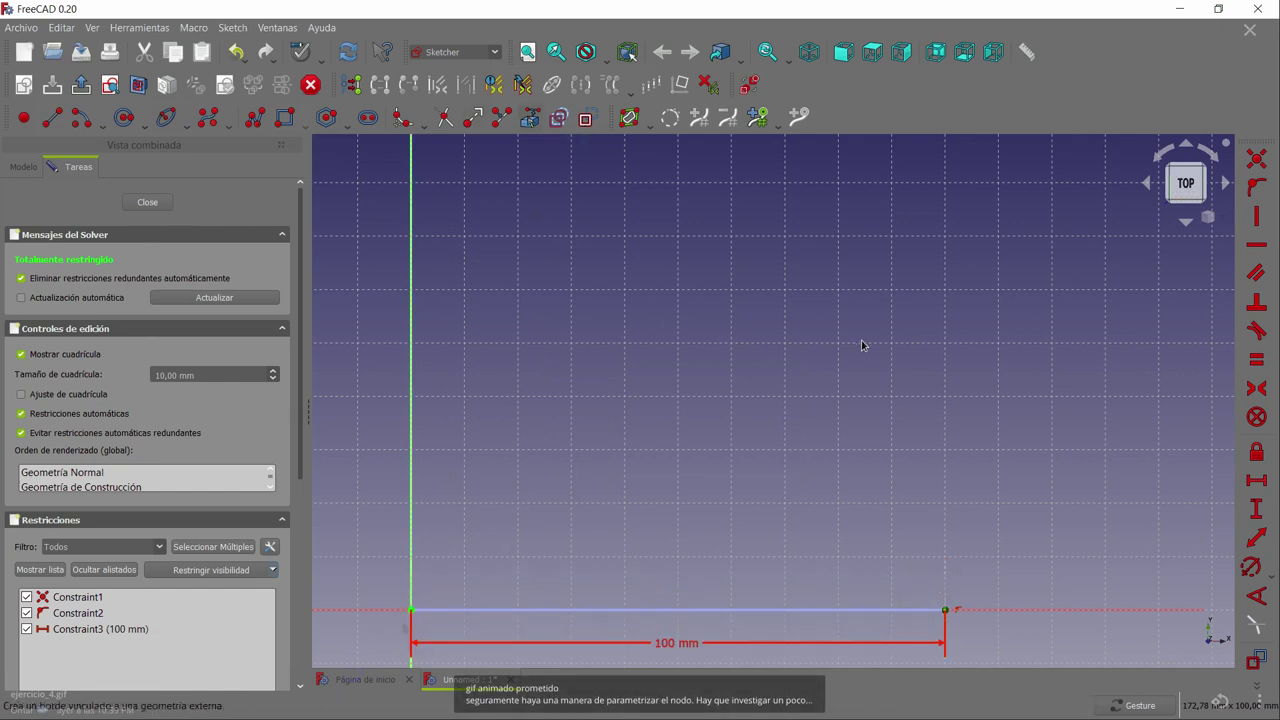
# Draw a four-pole B-spline starting on the Y axis and curving over the line
pyautogui.click(213, 122)
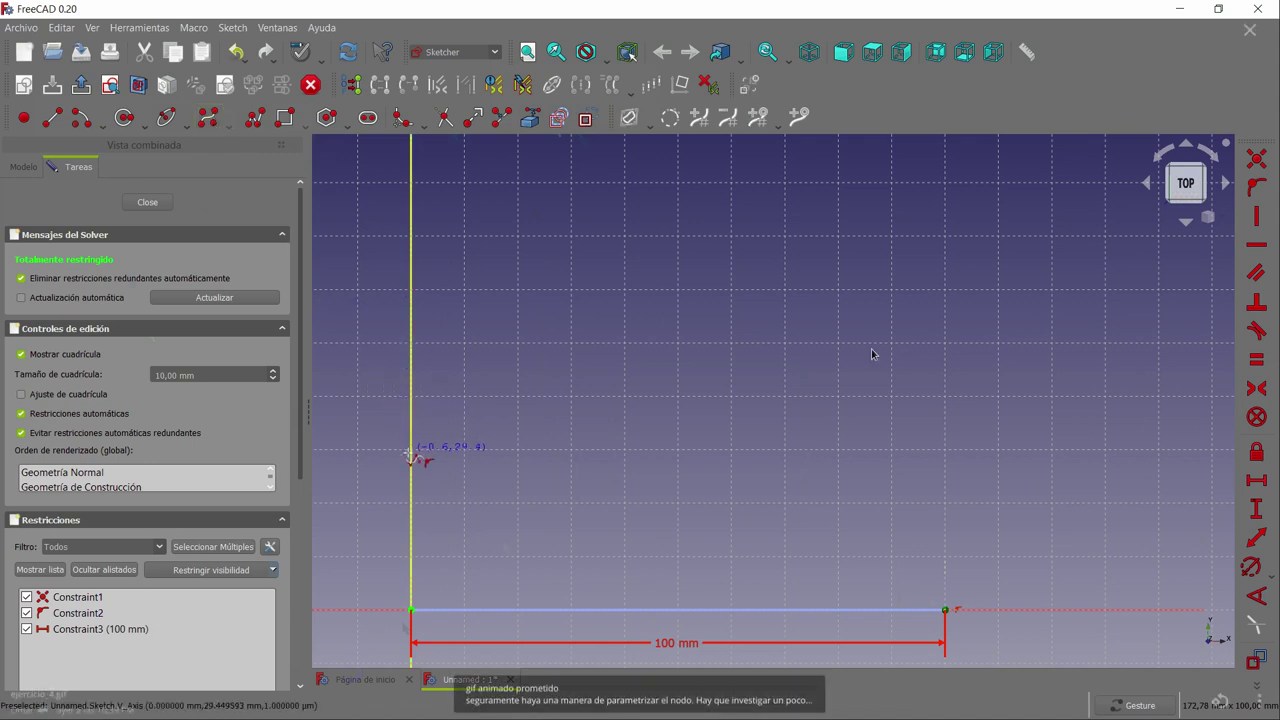
pyautogui.click(411, 461)
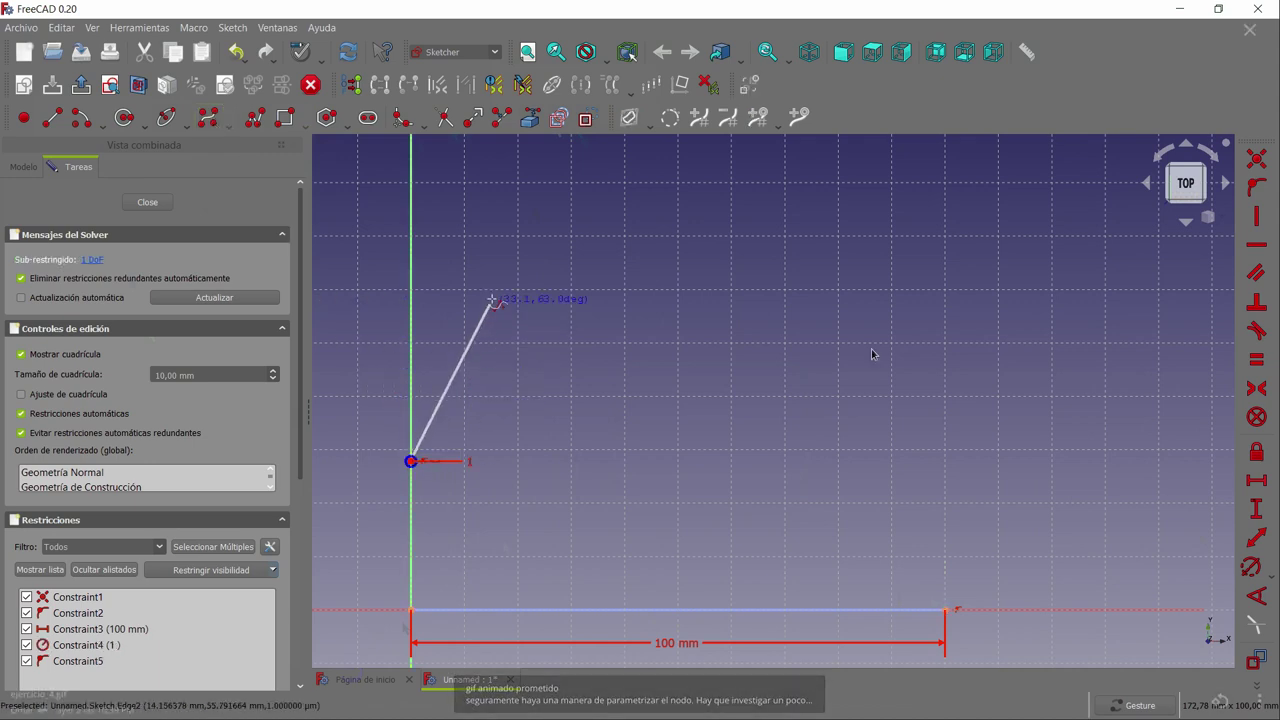
pyautogui.click(491, 299)
pyautogui.click(722, 550)
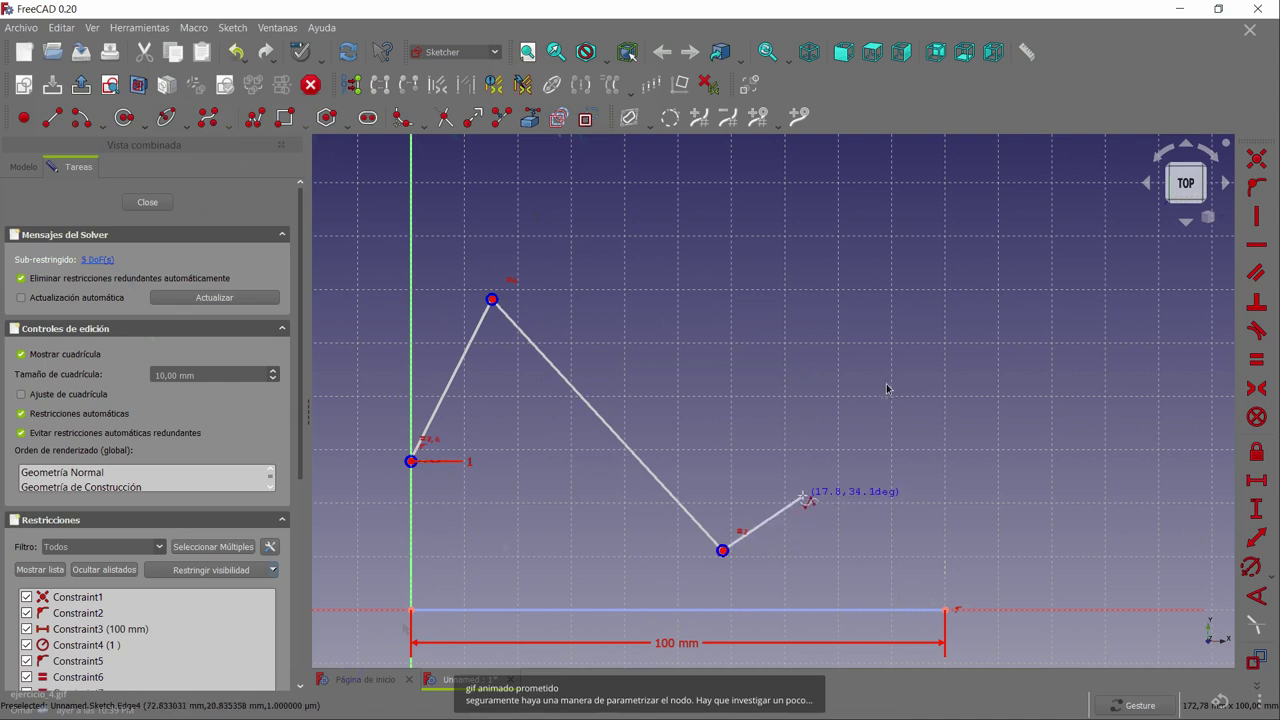
pyautogui.click(804, 492)
pyautogui.rightClick(804, 492)
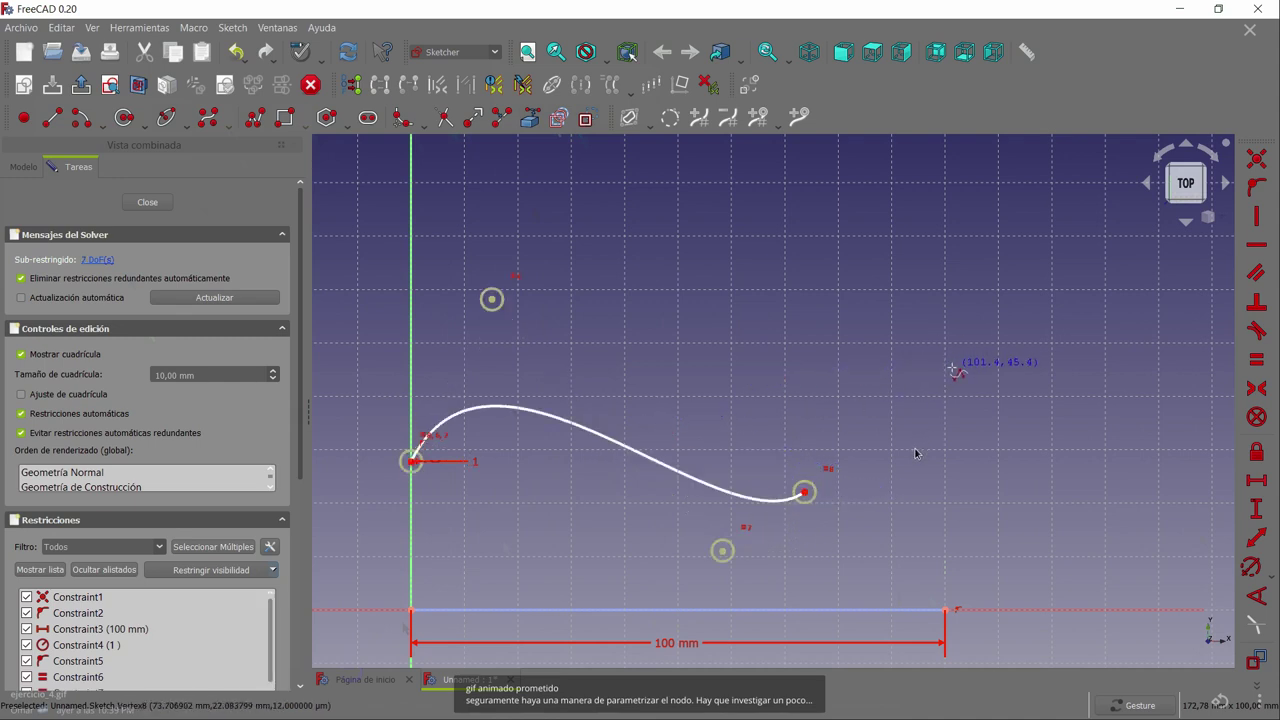
pyautogui.rightClick(674, 430)
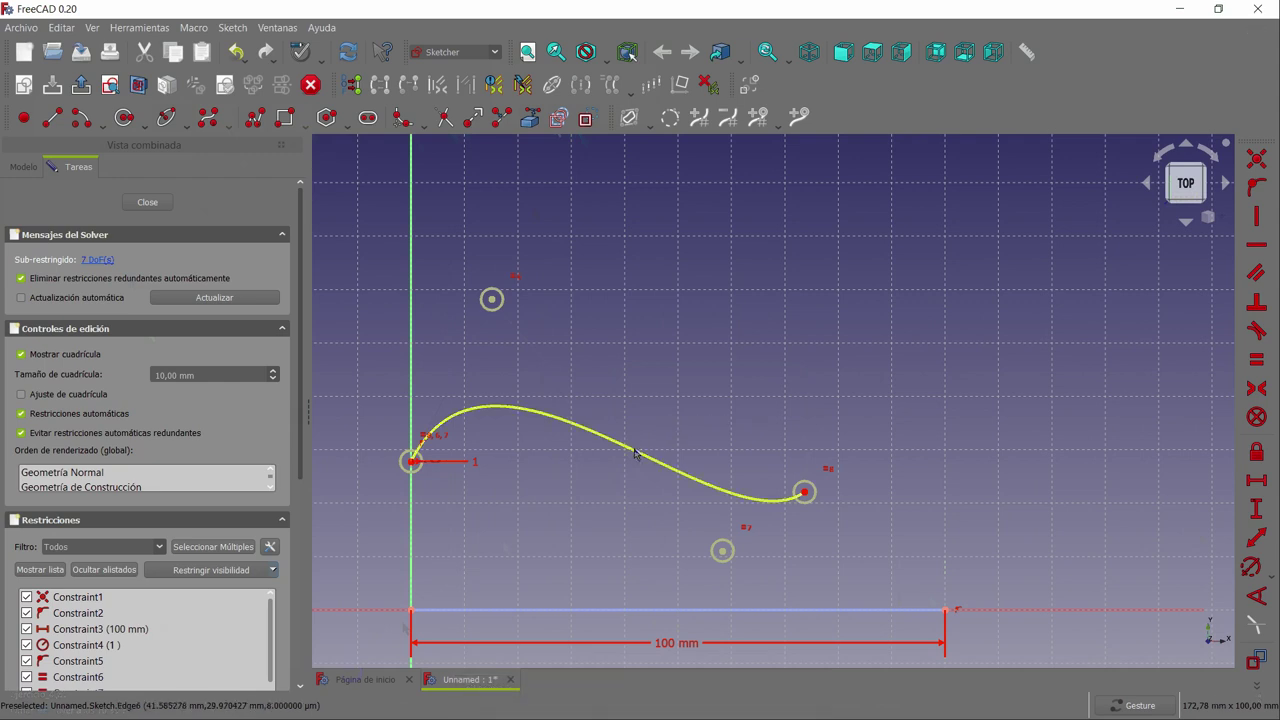
# Insert an extra knot into the B-spline near the top of its hump
pyautogui.click(634, 453)
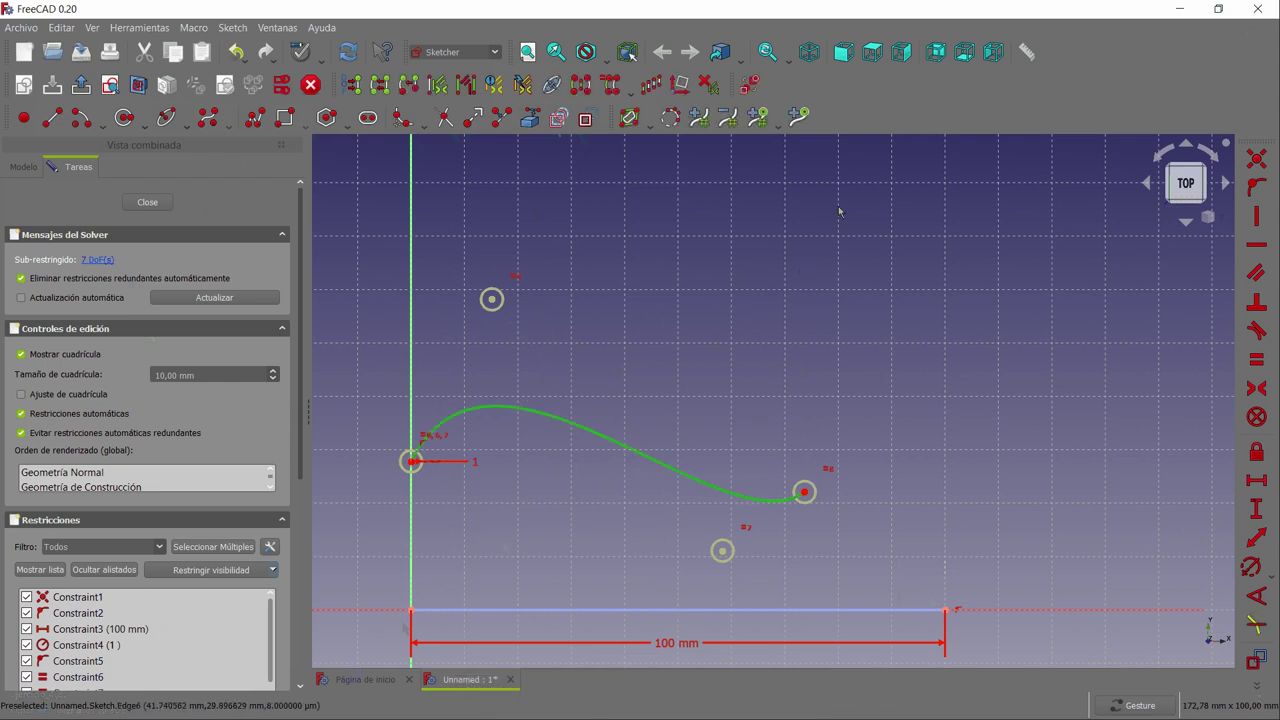
pyautogui.click(799, 117)
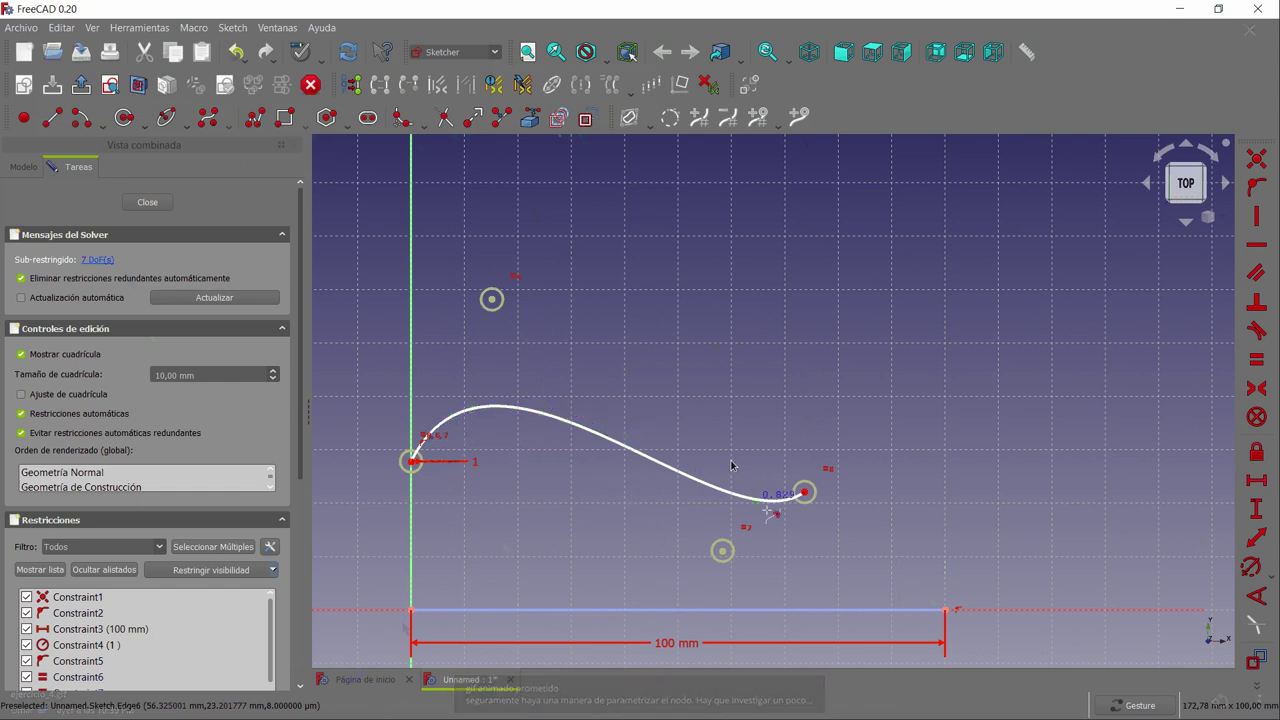
pyautogui.click(506, 435)
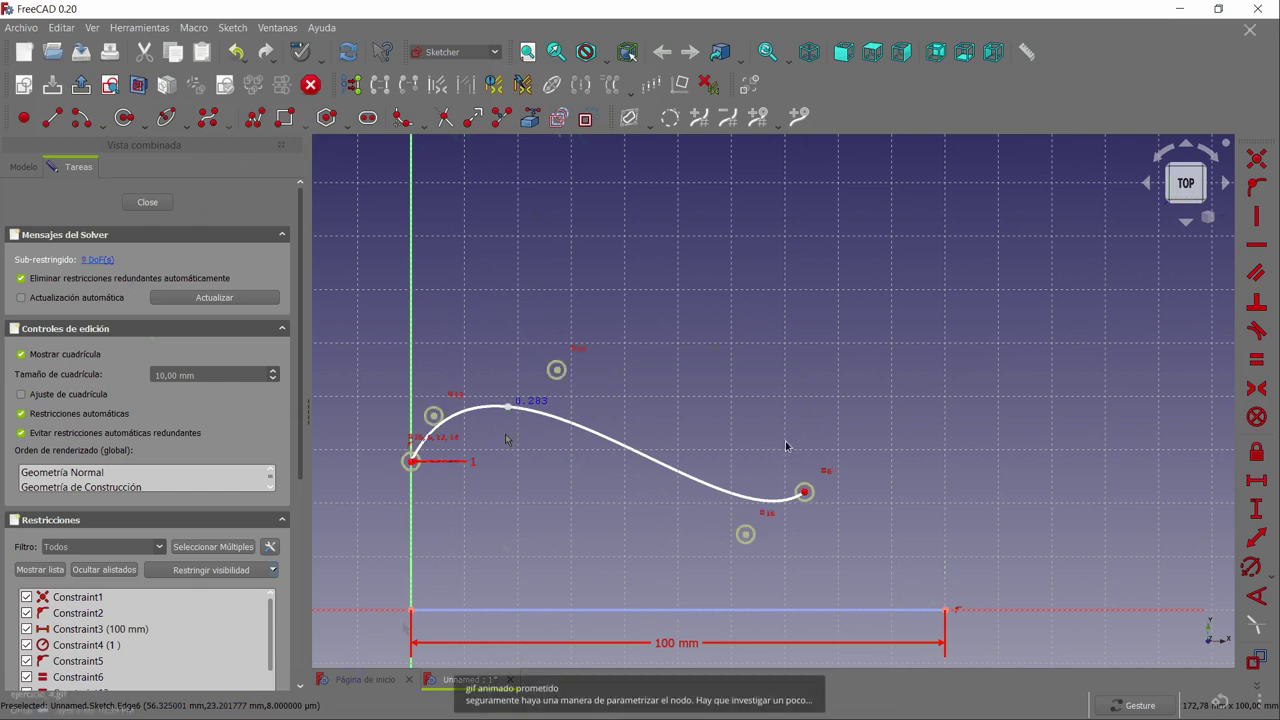
pyautogui.rightClick(553, 501)
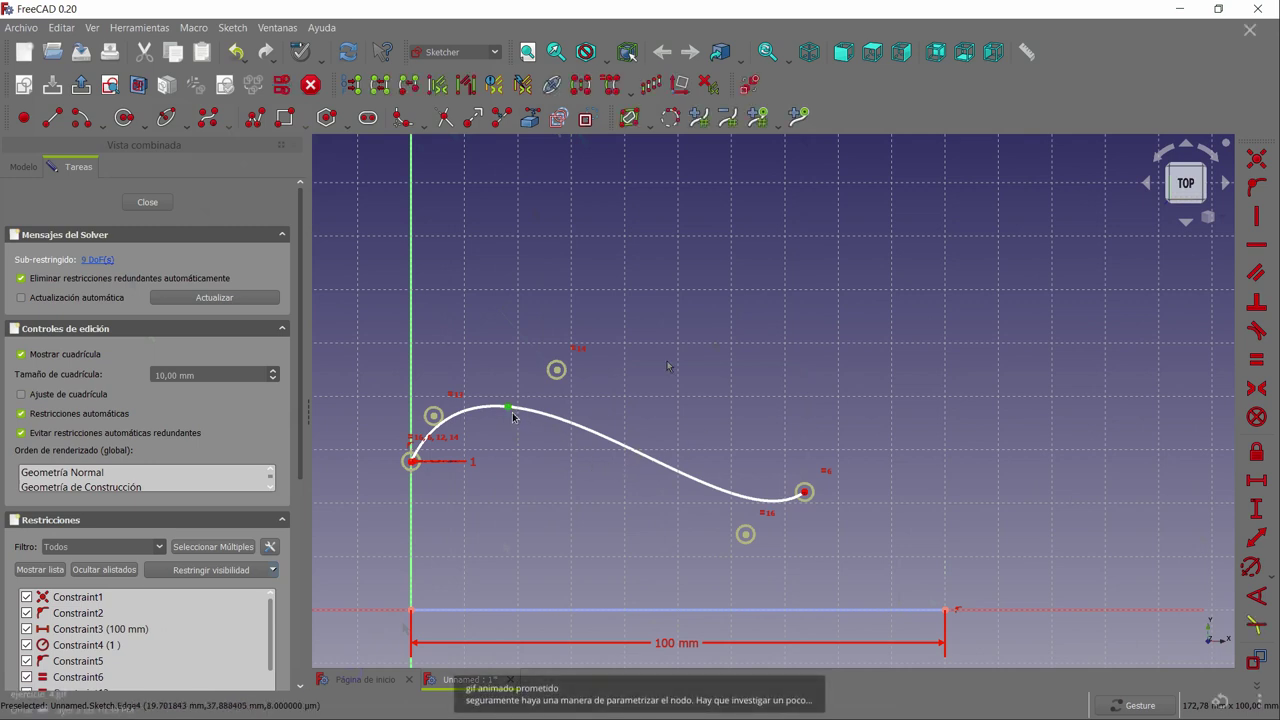
# Increase the new knot's multiplicity and drag a pole to reshape the B-spline
pyautogui.click(777, 122)
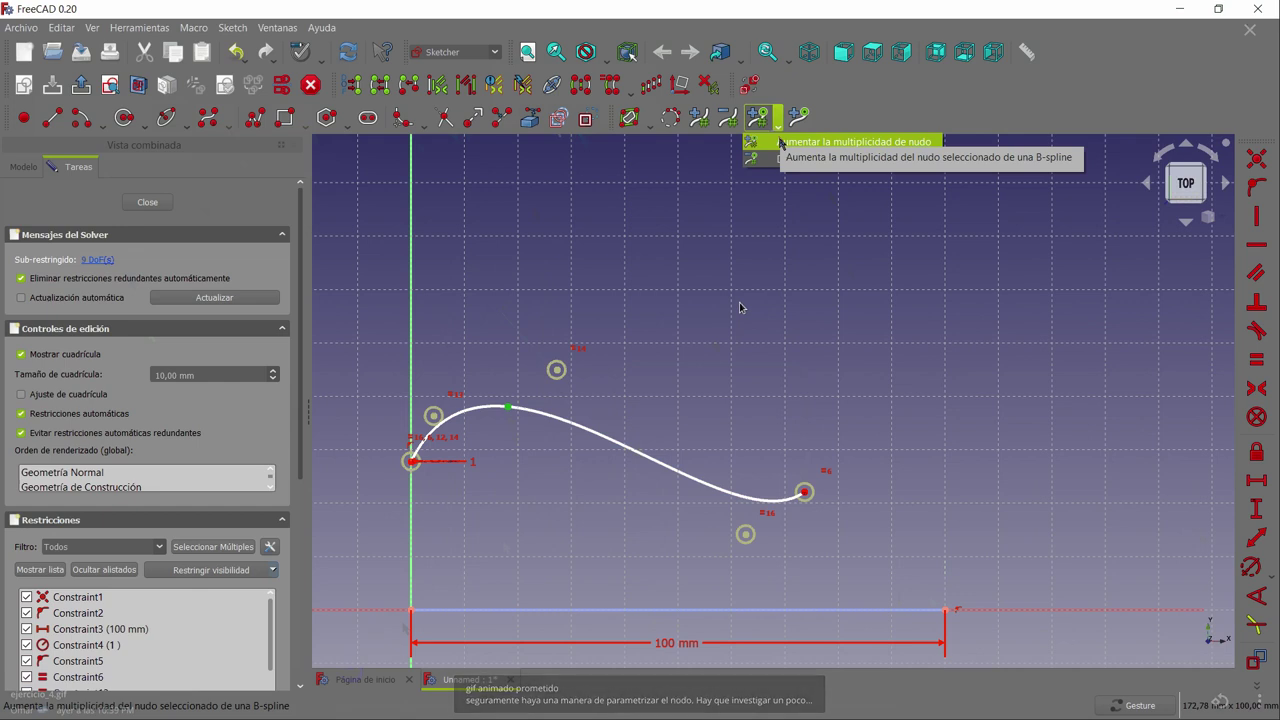
pyautogui.click(780, 142)
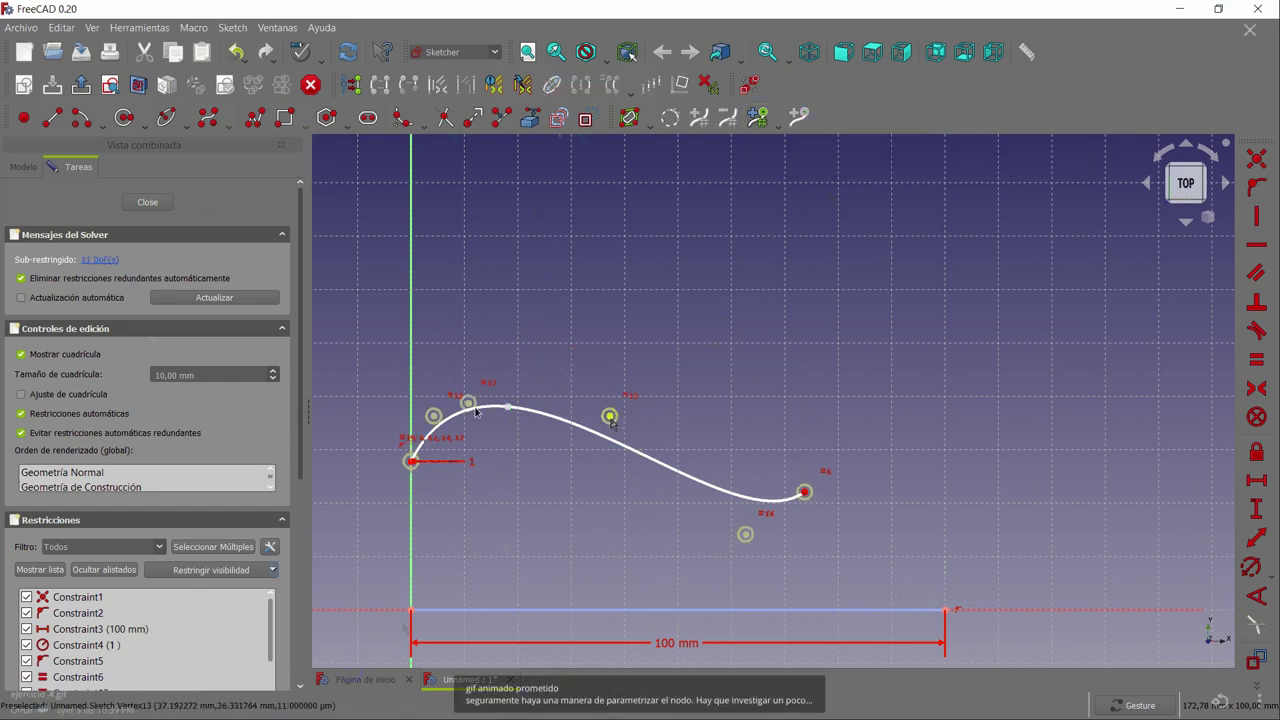
pyautogui.moveTo(609, 416); pyautogui.dragTo(618, 436)
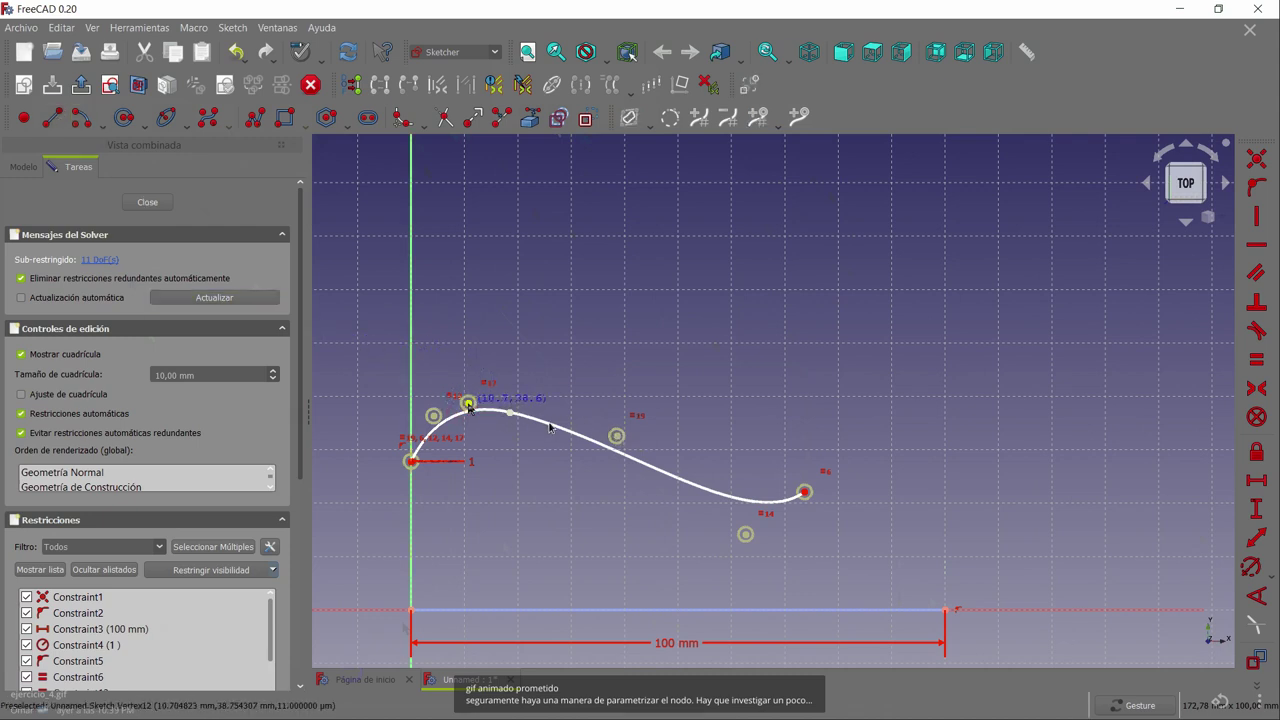
pyautogui.click(469, 404)
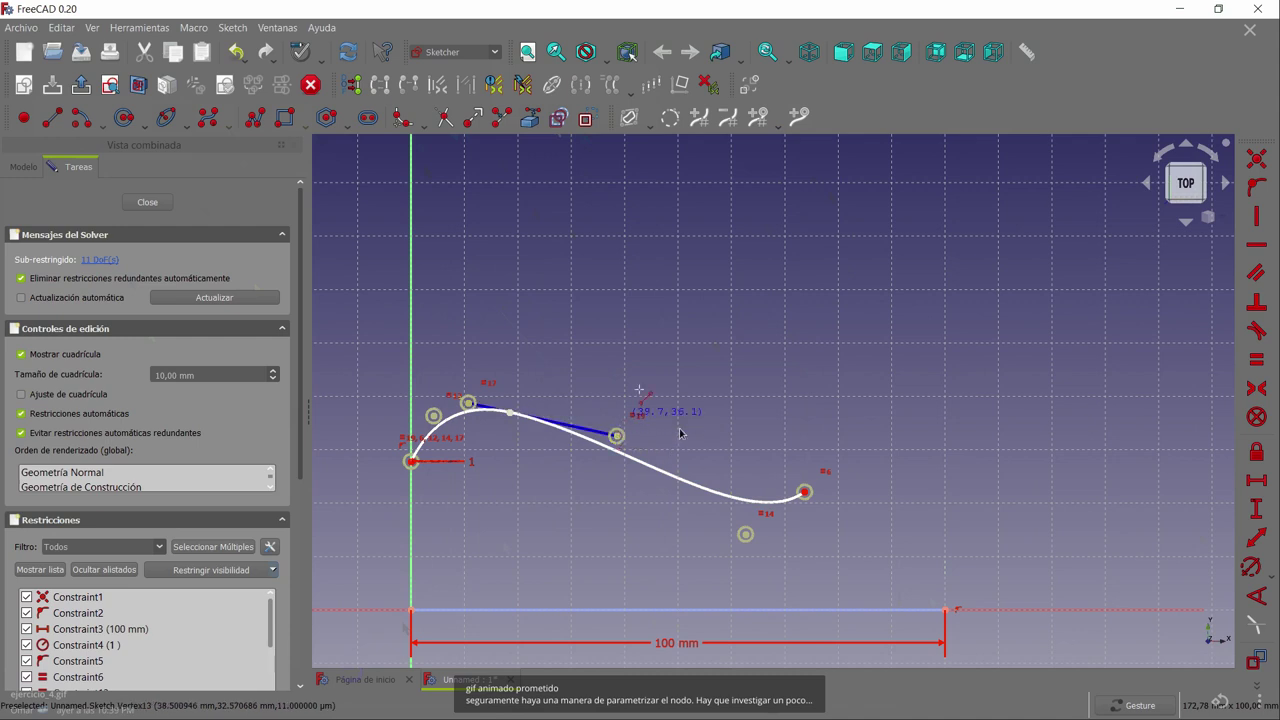
pyautogui.rightClick(654, 354)
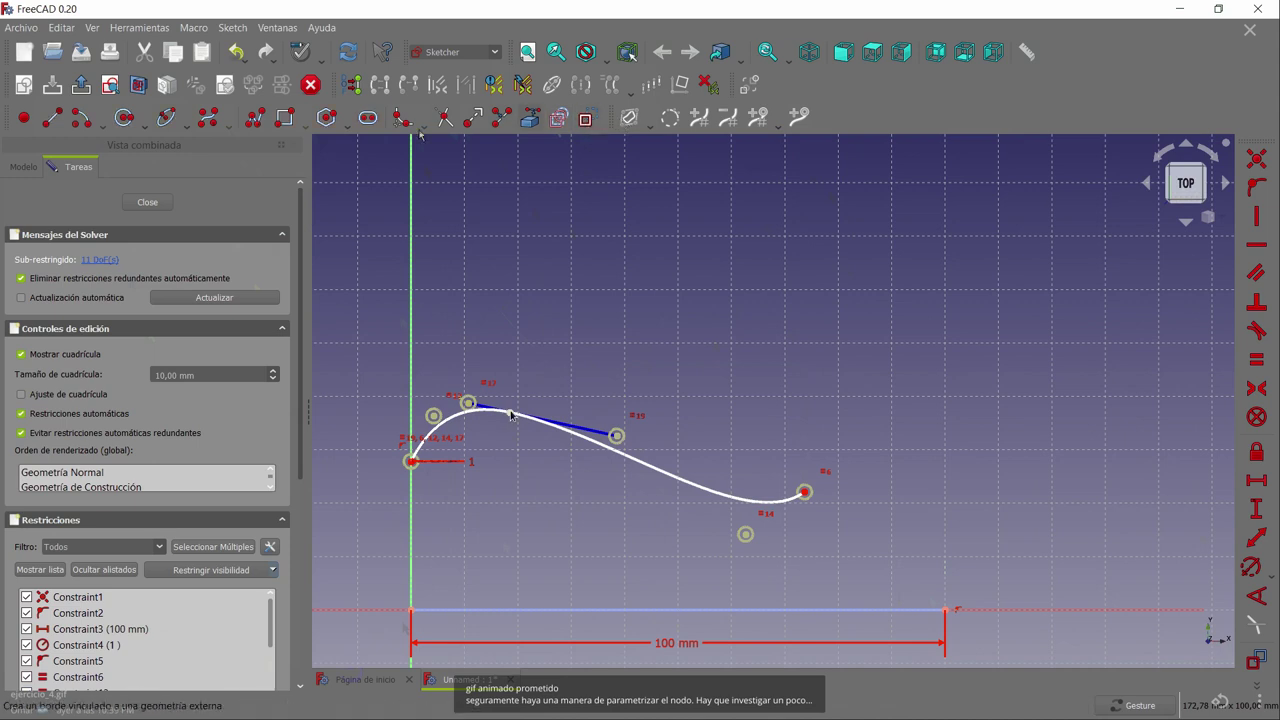
# Draw a line above the curve and constrain it tangent to the B-spline at the knot
pyautogui.click(52, 117)
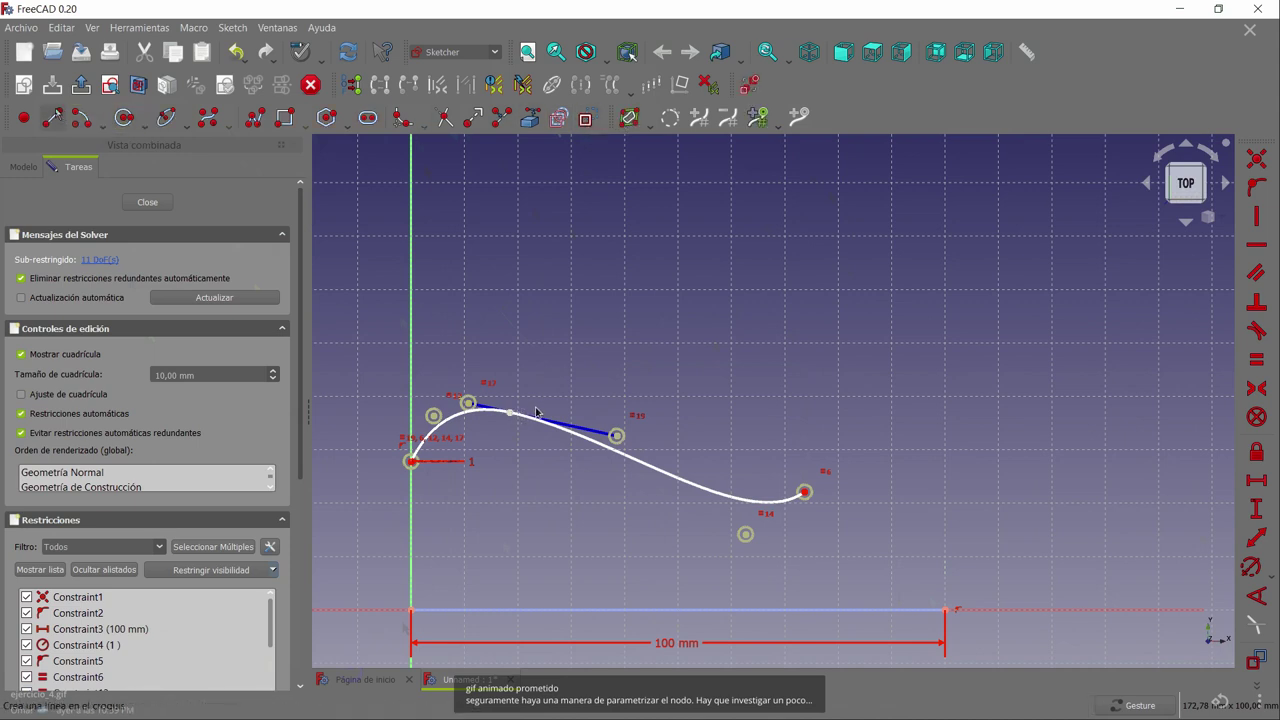
pyautogui.click(384, 331)
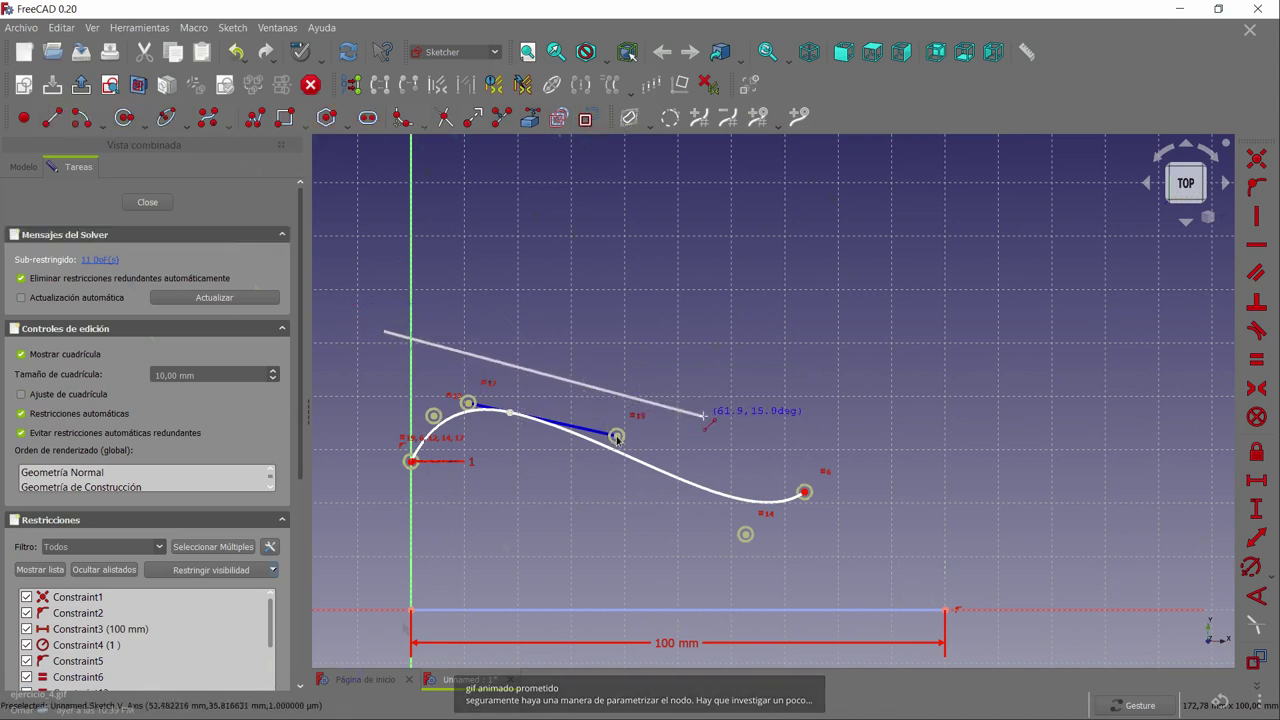
pyautogui.click(705, 415)
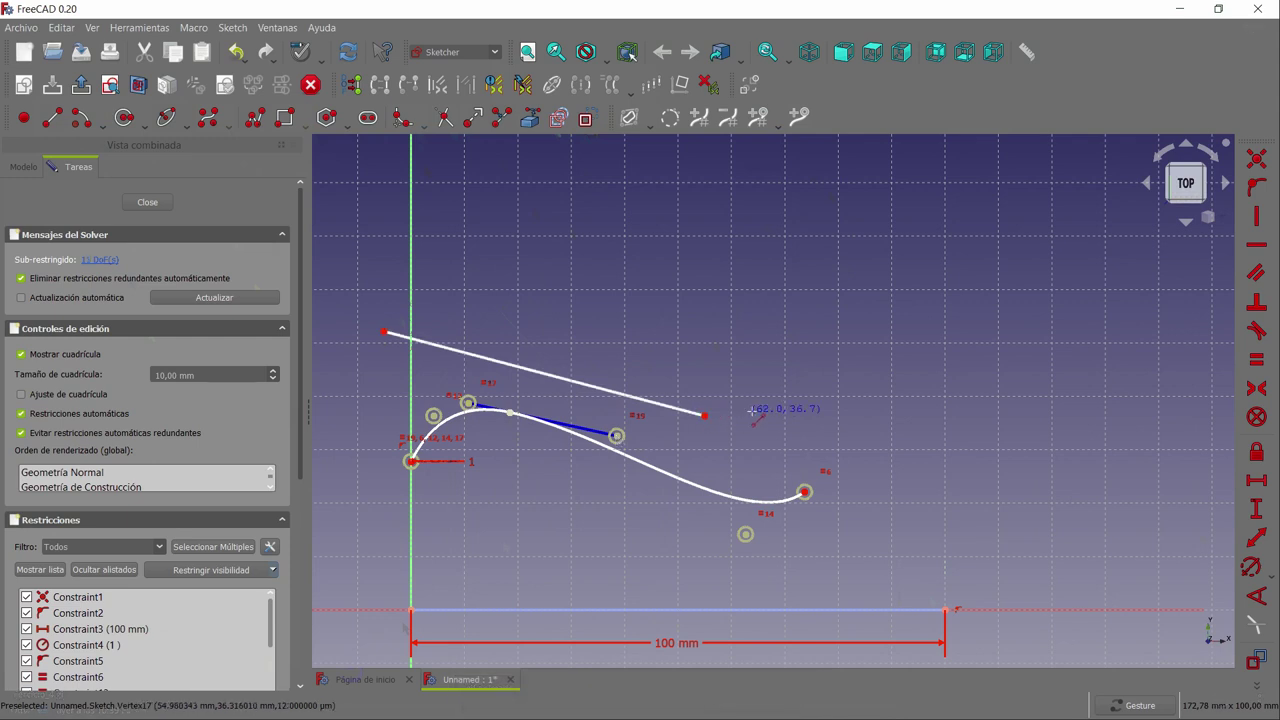
pyautogui.click(662, 406)
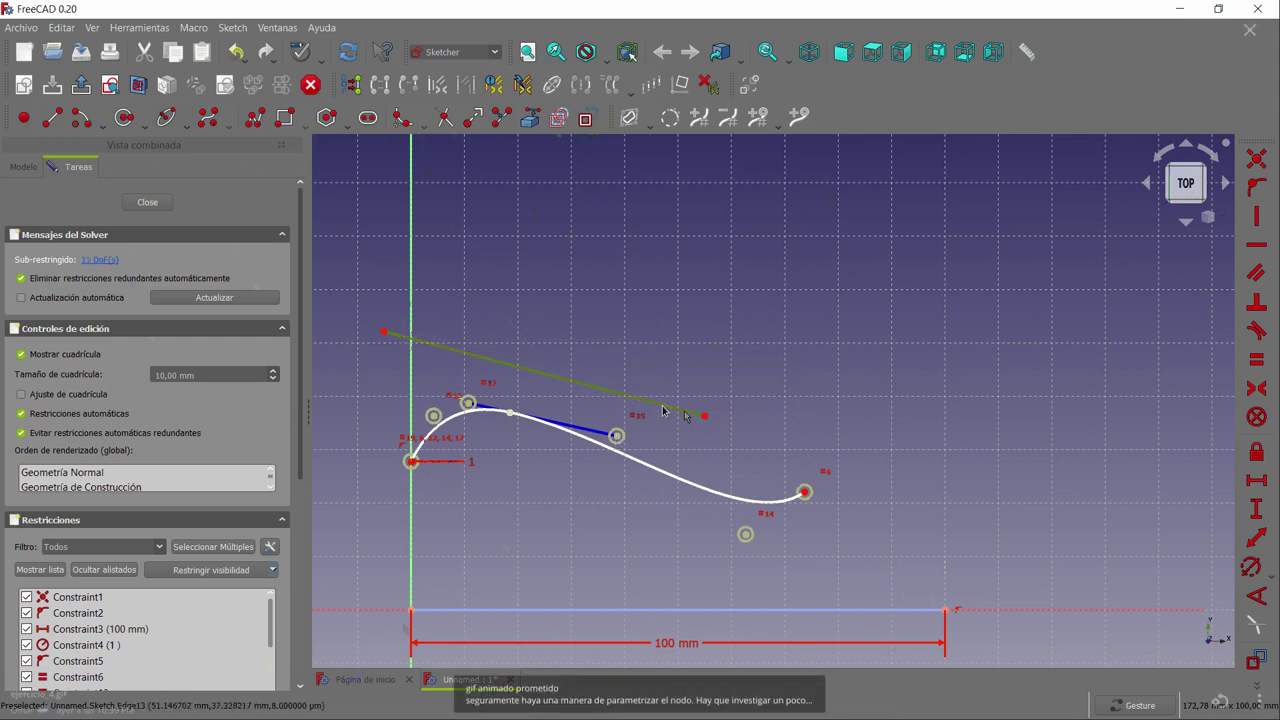
pyautogui.click(580, 428)
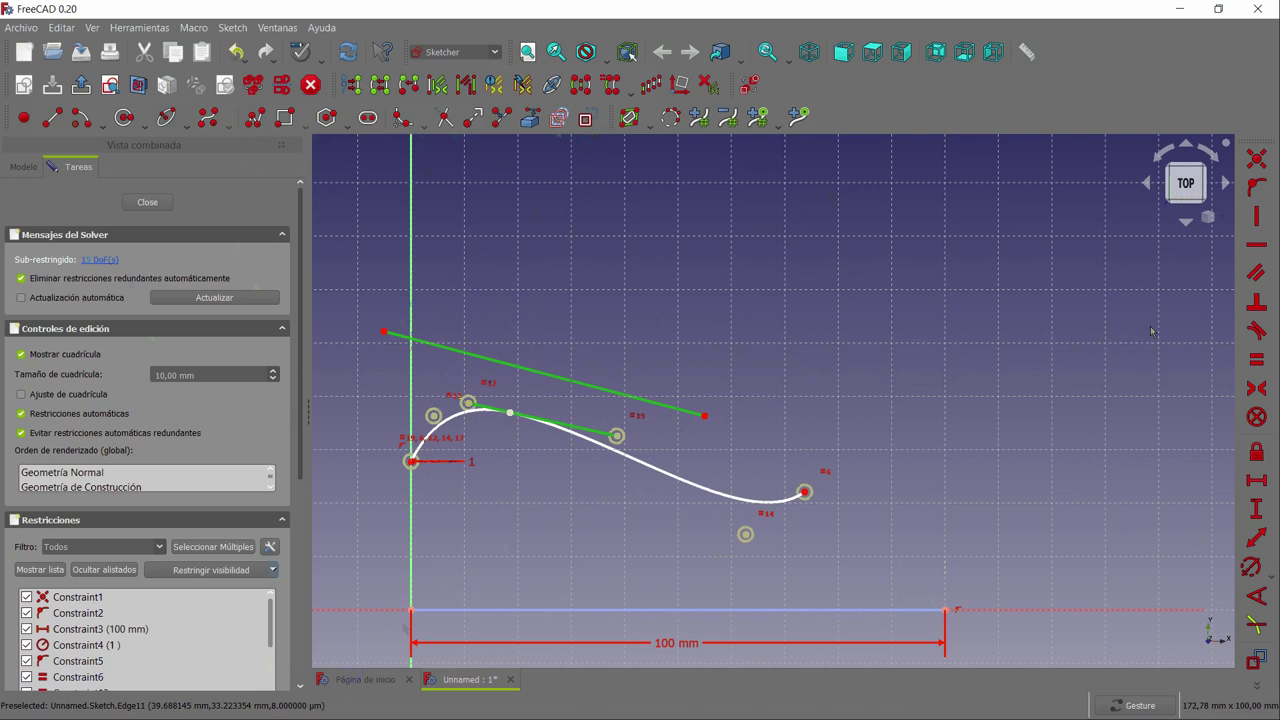
pyautogui.click(1257, 331)
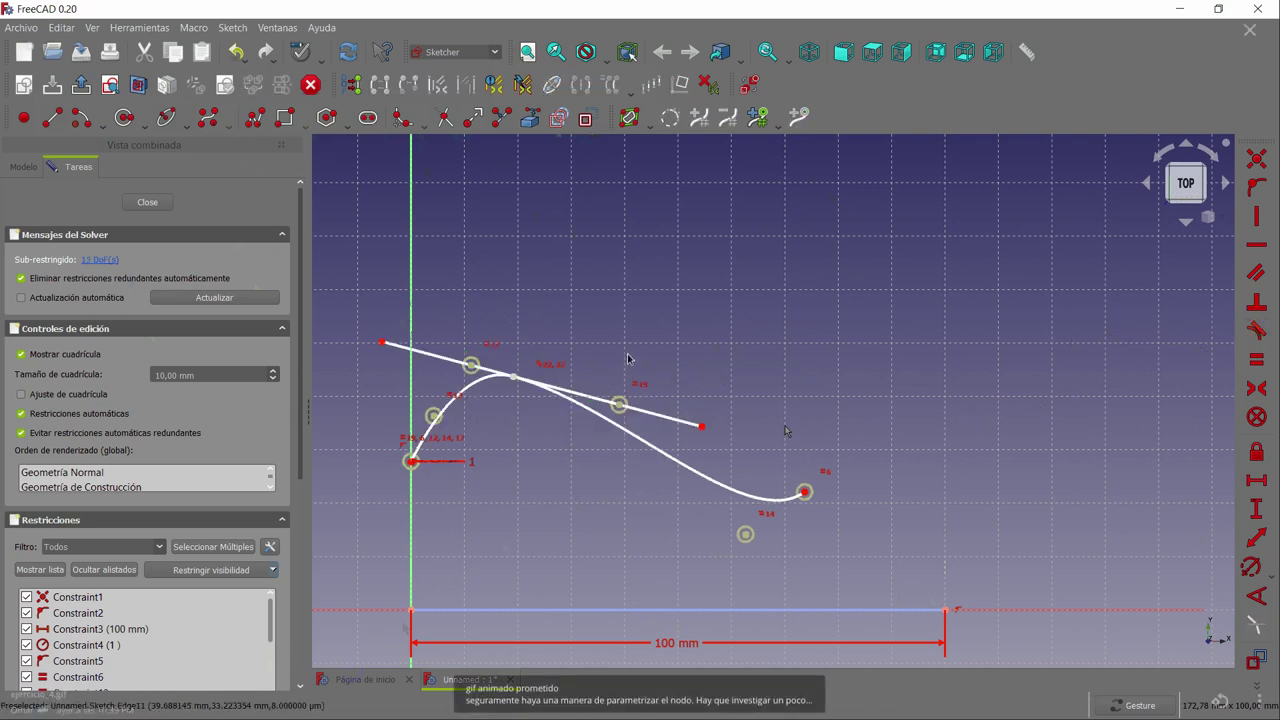
# Drag the line's ends and the lower pole so the line pivots tangentially about the knot
pyautogui.moveTo(703, 426); pyautogui.dragTo(685, 360)
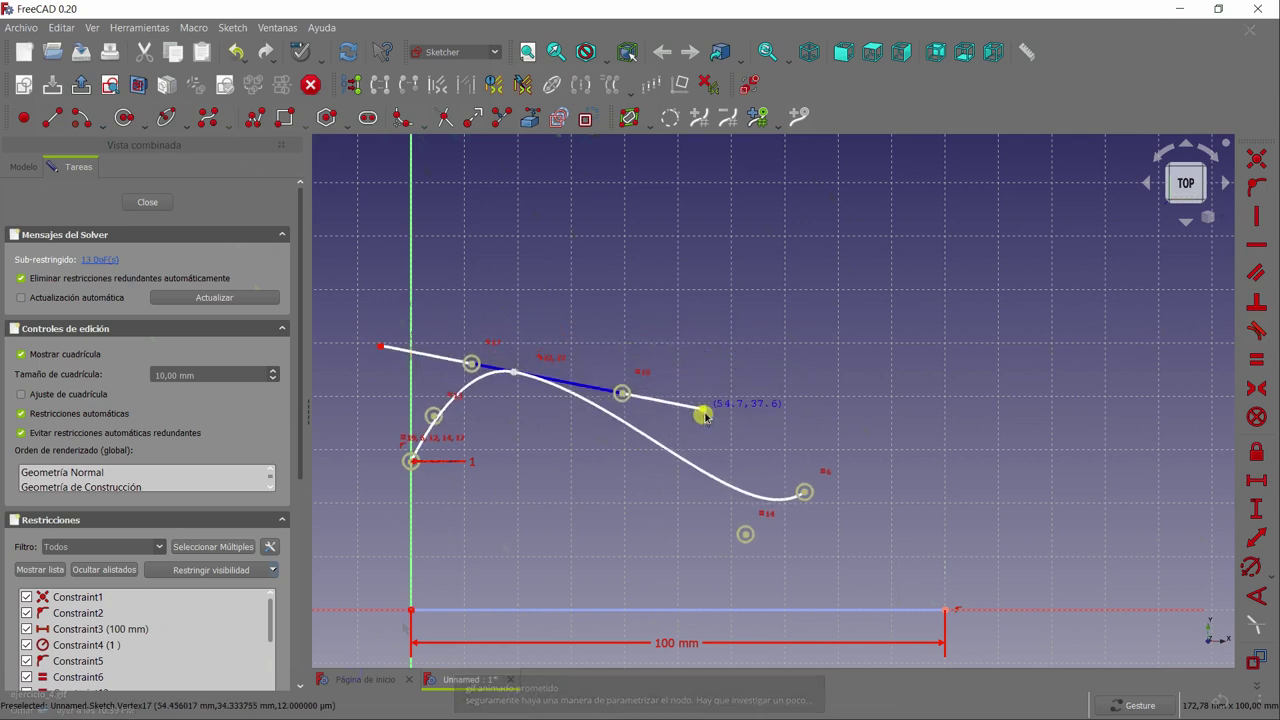
pyautogui.moveTo(705, 417); pyautogui.dragTo(724, 419)
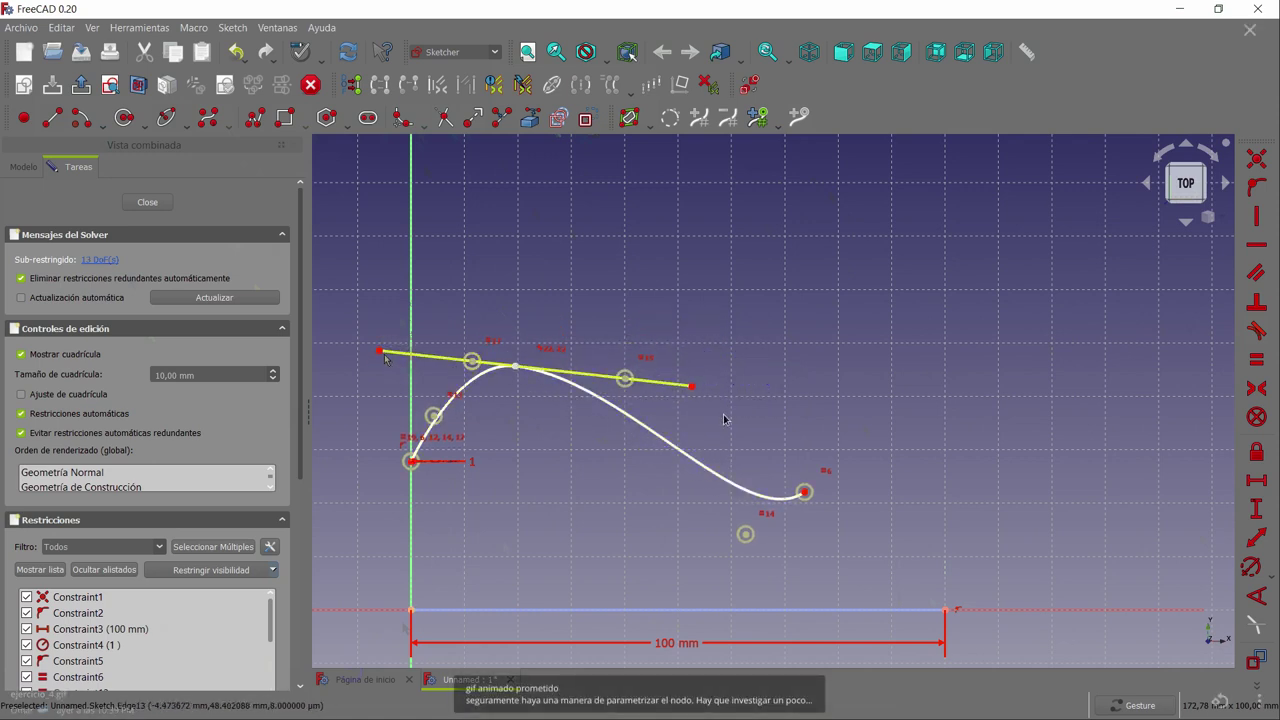
pyautogui.moveTo(379, 351)
pyautogui.mouseDown()
pyautogui.moveTo(381, 393)
pyautogui.moveTo(381, 365)
pyautogui.mouseUp()
pyautogui.moveTo(745, 534)
pyautogui.mouseDown()
pyautogui.moveTo(587, 555)
pyautogui.moveTo(595, 569)
pyautogui.mouseUp()
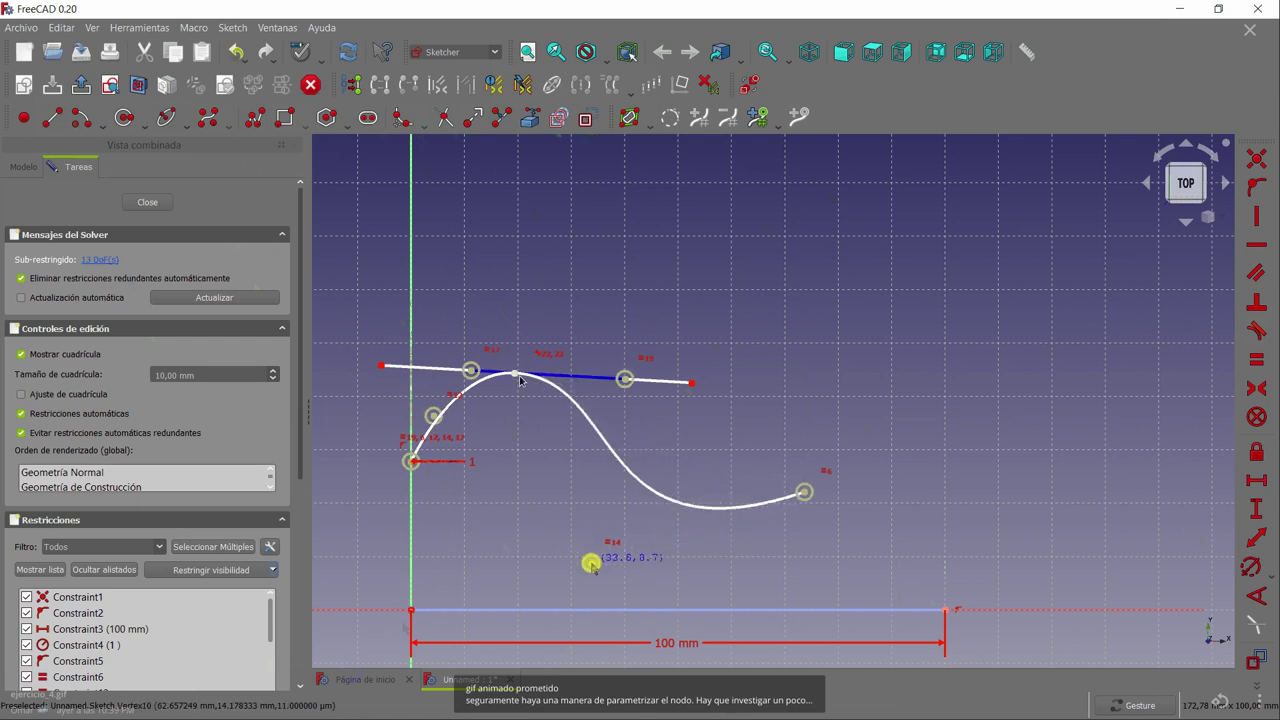
pyautogui.moveTo(691, 384); pyautogui.dragTo(692, 364)
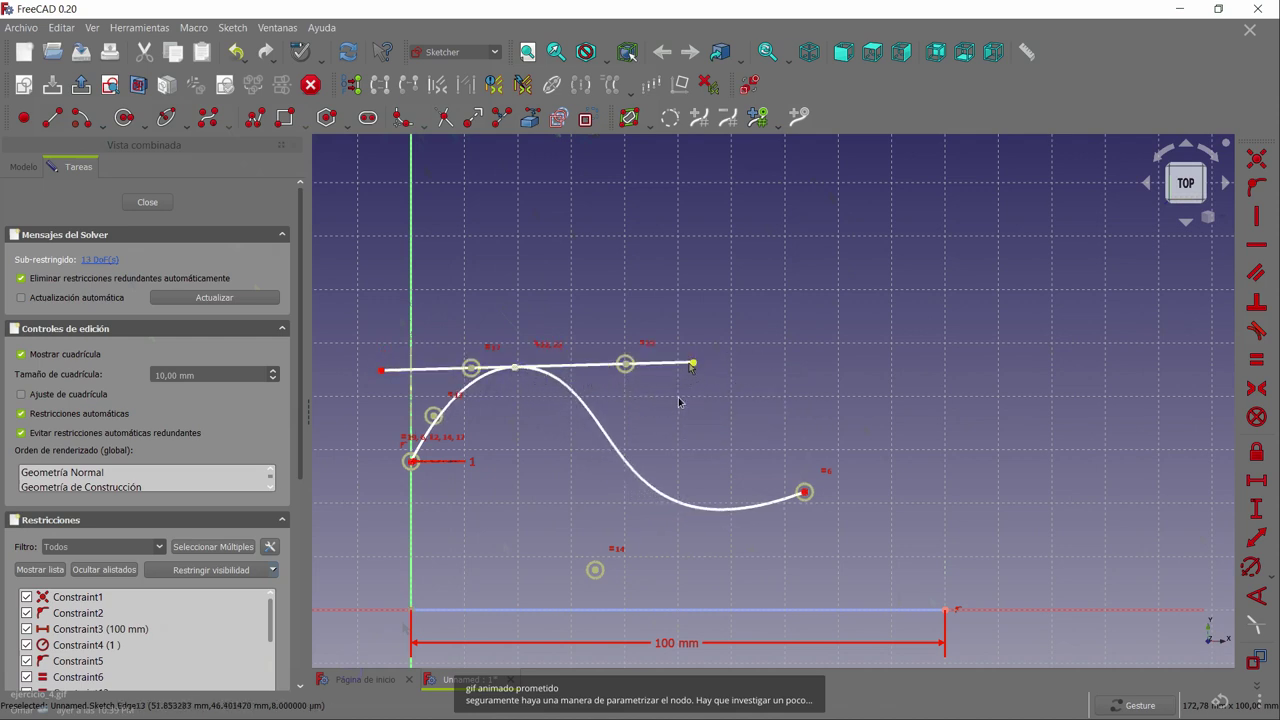
pyautogui.moveTo(692, 363)
pyautogui.mouseDown()
pyautogui.moveTo(666, 311)
pyautogui.moveTo(686, 405)
pyautogui.mouseUp()
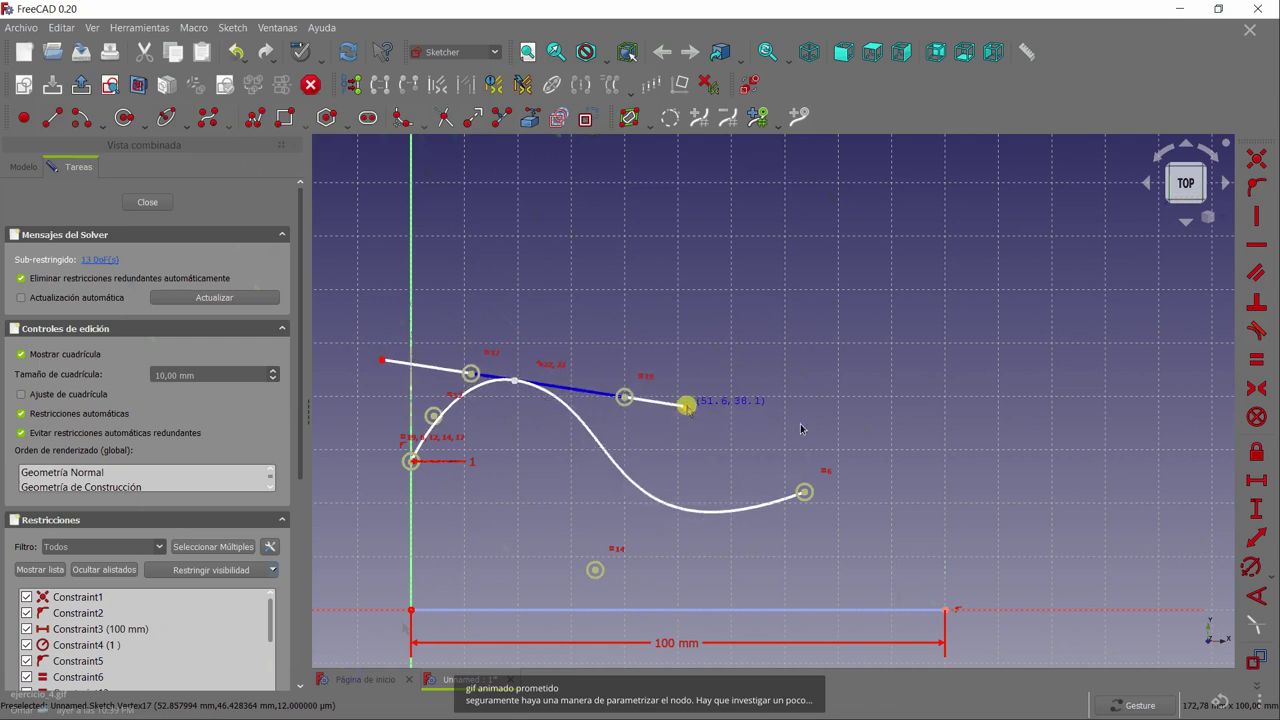
pyautogui.moveTo(686, 405); pyautogui.dragTo(690, 414)
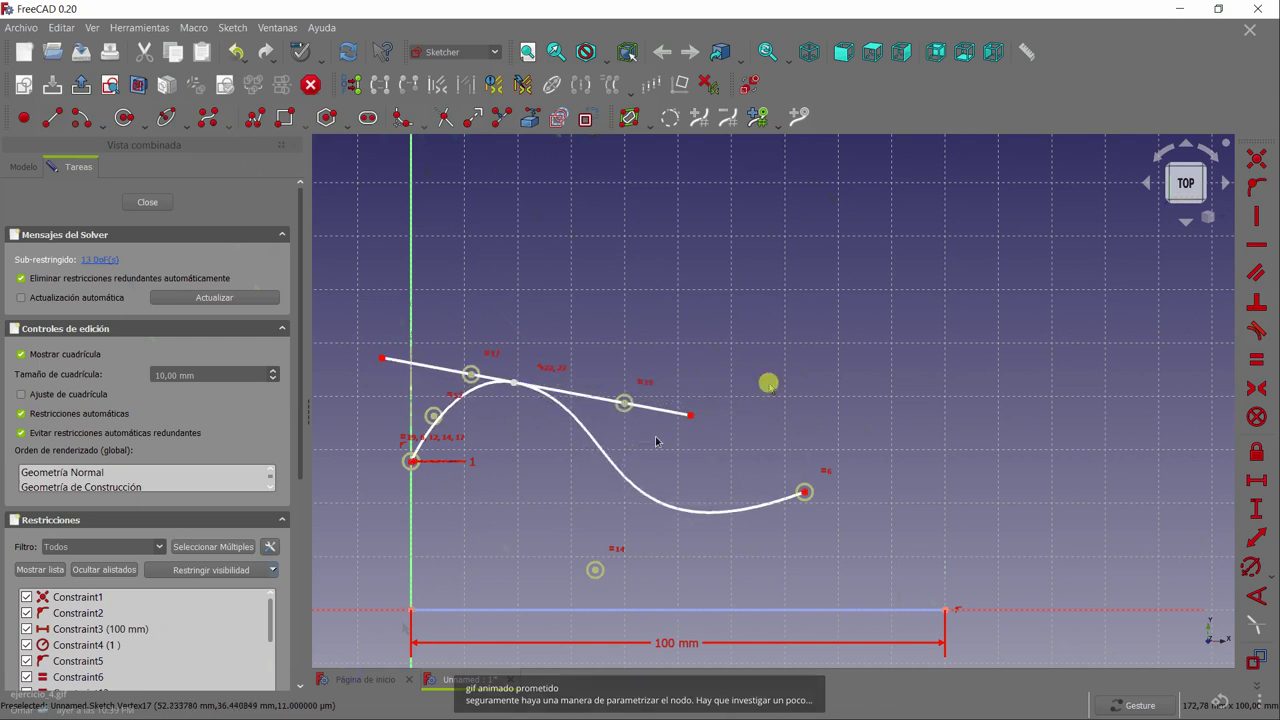
# Exit sketch editing and view the finished 'tangente' example in full-screen mode
pyautogui.press('Escape')
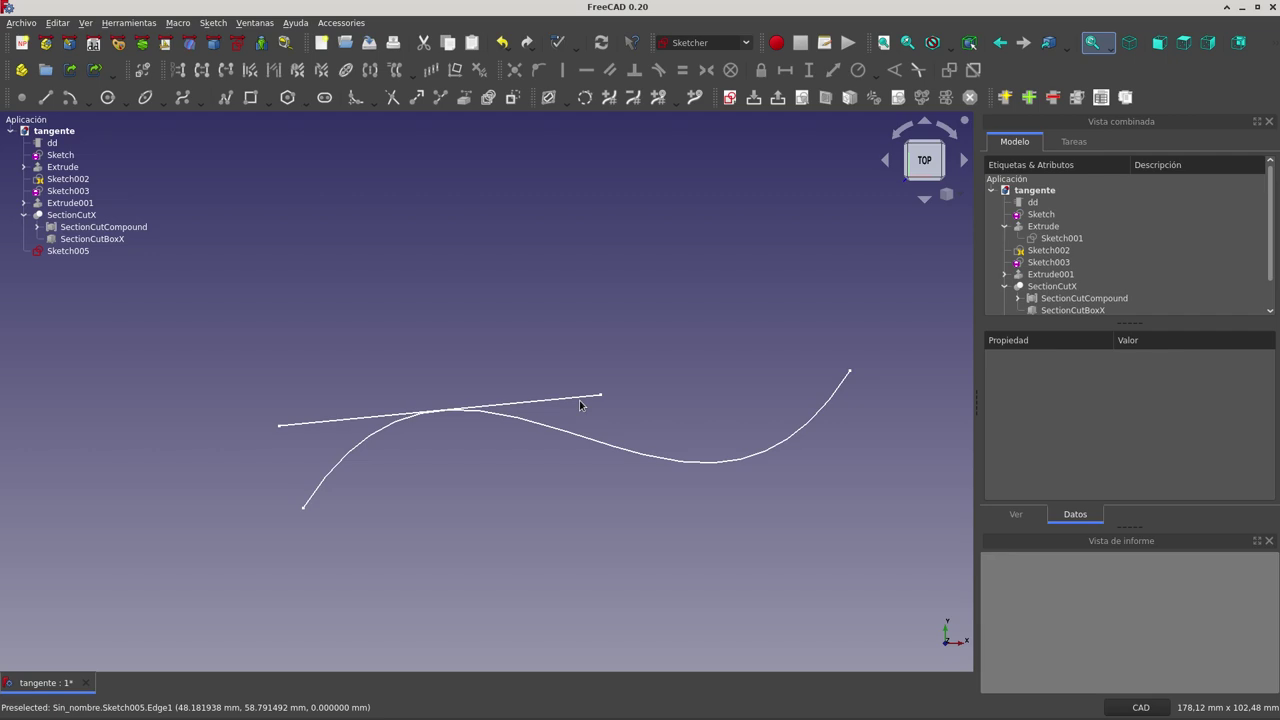
pyautogui.press('F11')
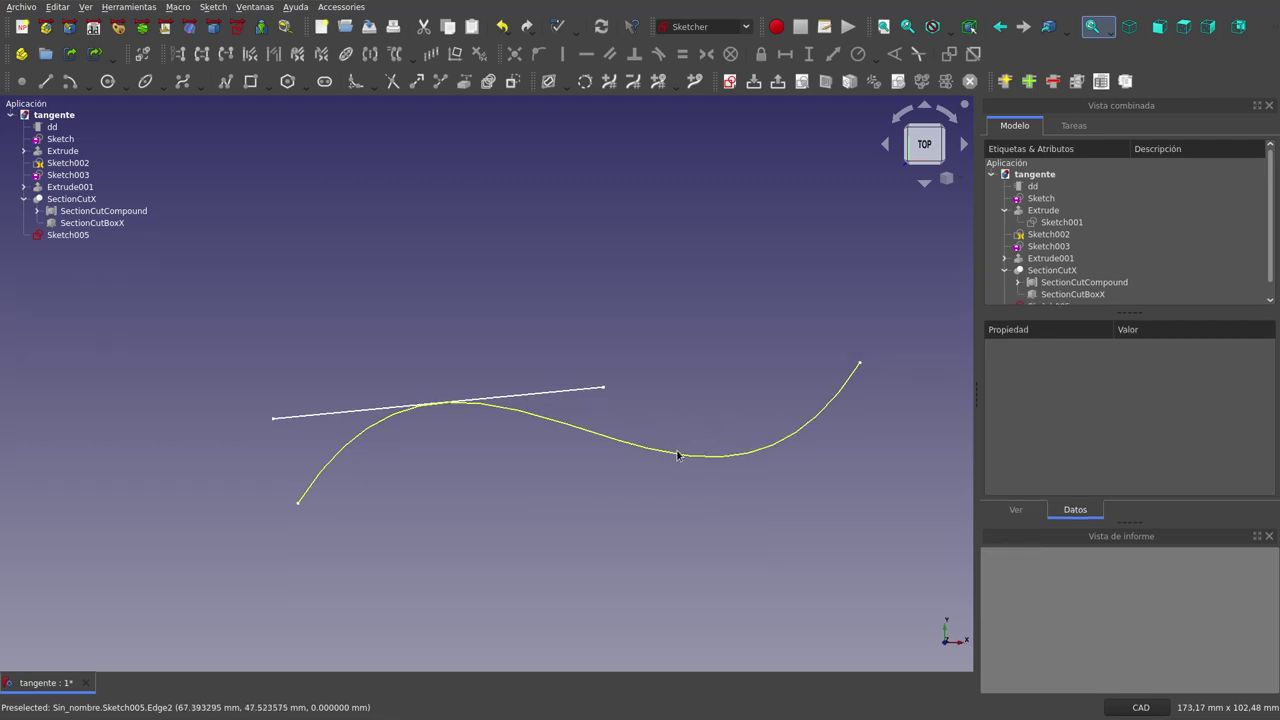
pyautogui.scroll(1, 677, 455)
pyautogui.scroll(1, 677, 455)
pyautogui.scroll(-2, 677, 455)
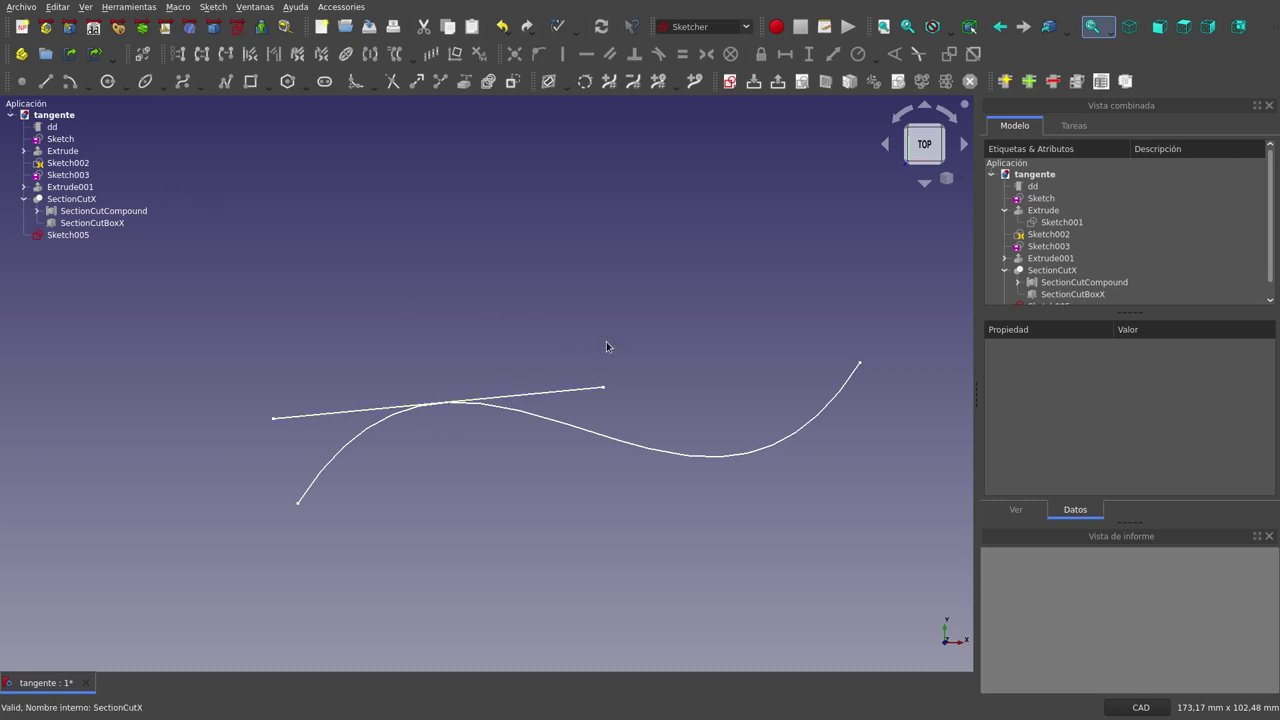
pyautogui.scroll(1, 448, 403)
pyautogui.scroll(3, 448, 403)
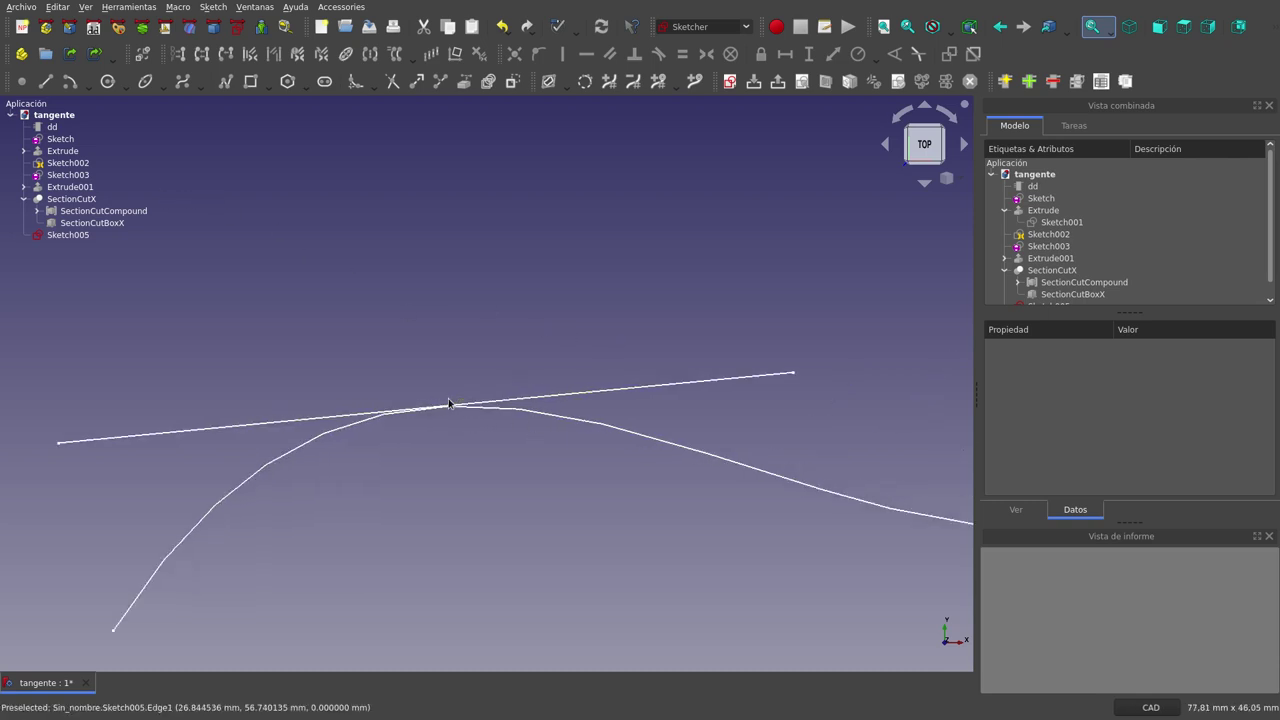
pyautogui.scroll(-5, 448, 403)
pyautogui.scroll(-1, 448, 403)
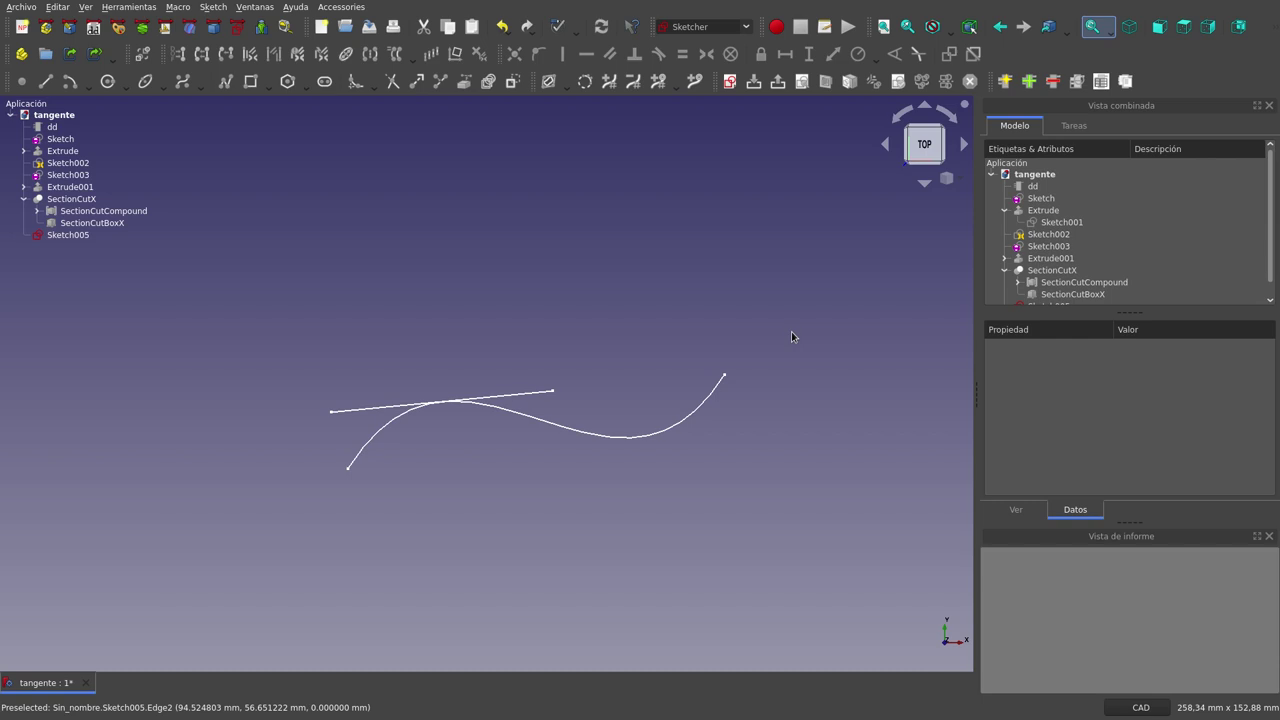
pyautogui.scroll(3, 555, 445)
pyautogui.scroll(1, 555, 445)
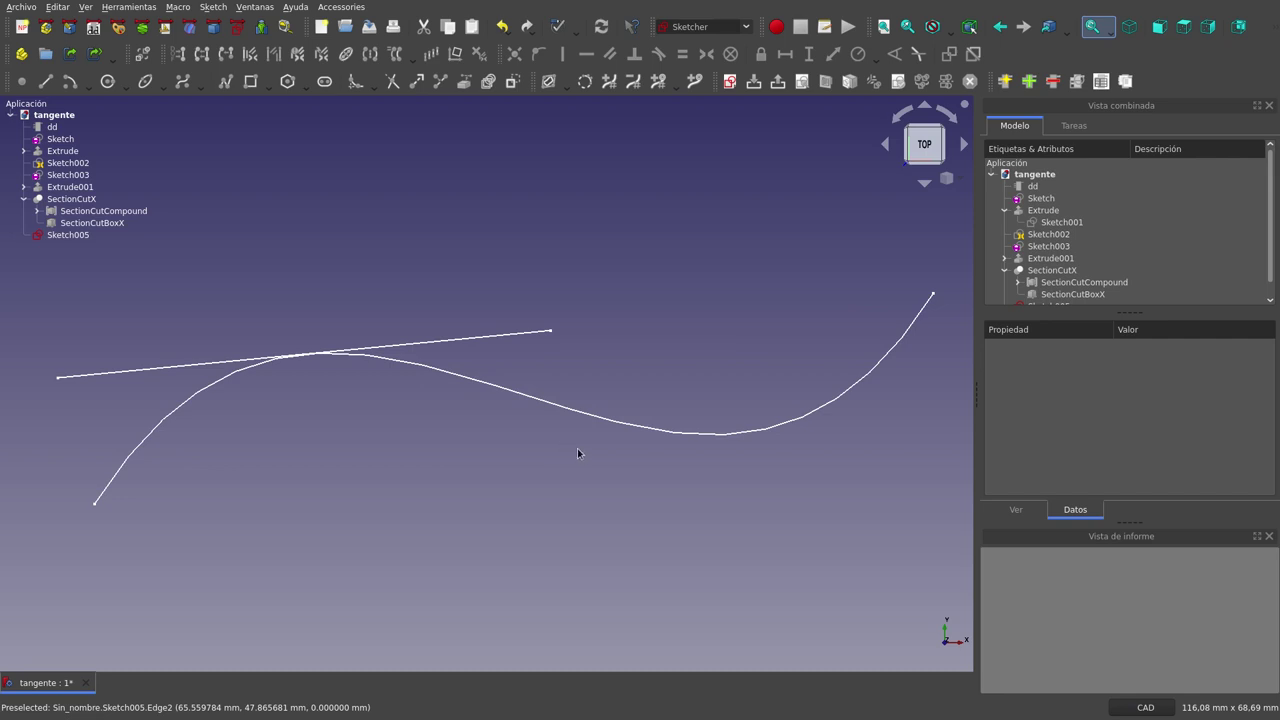
pyautogui.scroll(-1, 593, 463)
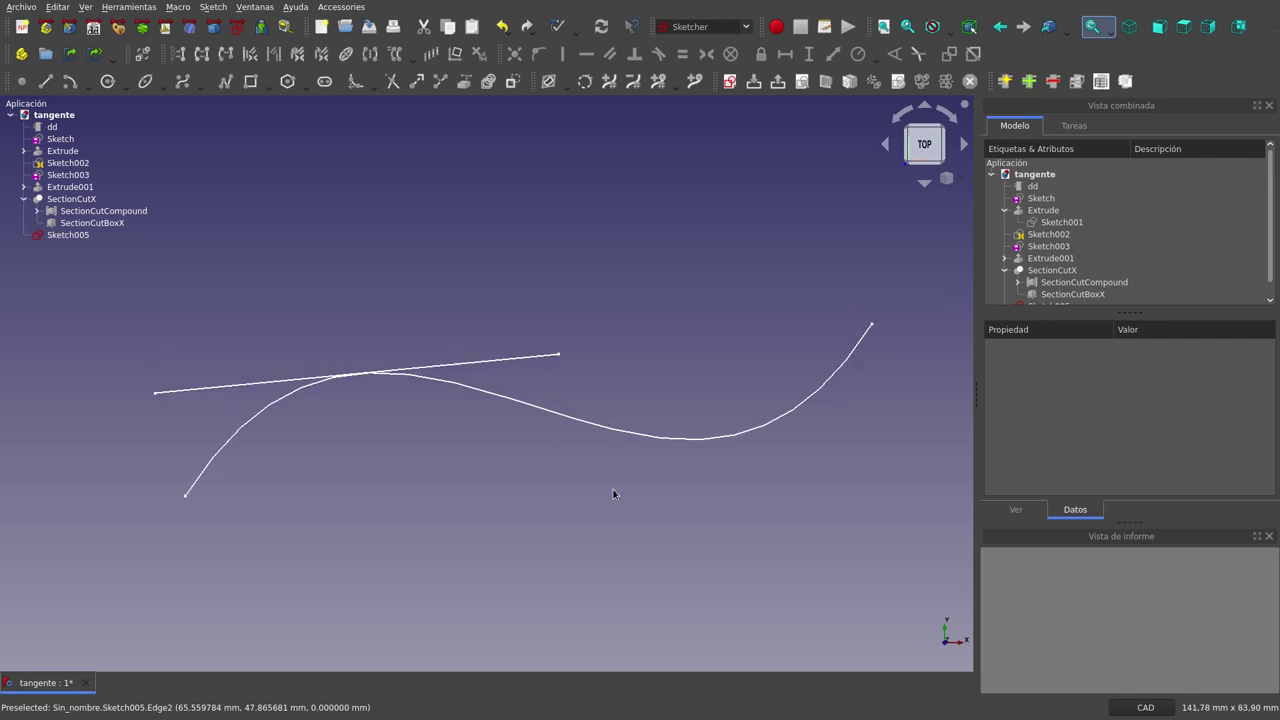